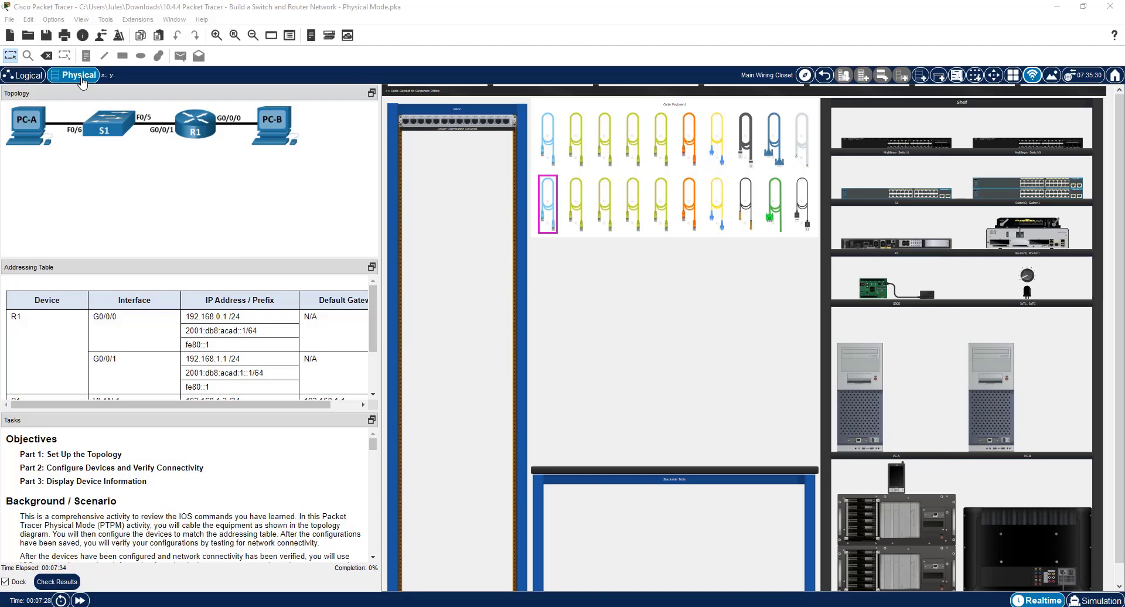
Try to switch from the Physical workspace to the Logical workspace.
{"action": "left_click", "coordinate": [27, 75]}
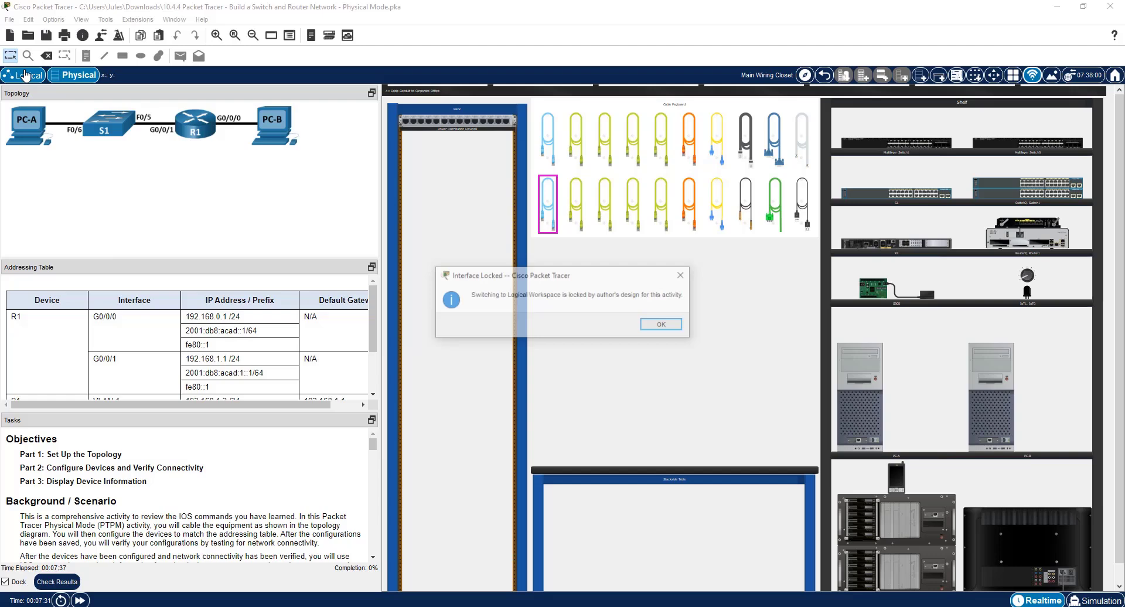
{"action": "left_click", "coordinate": [662, 325]}
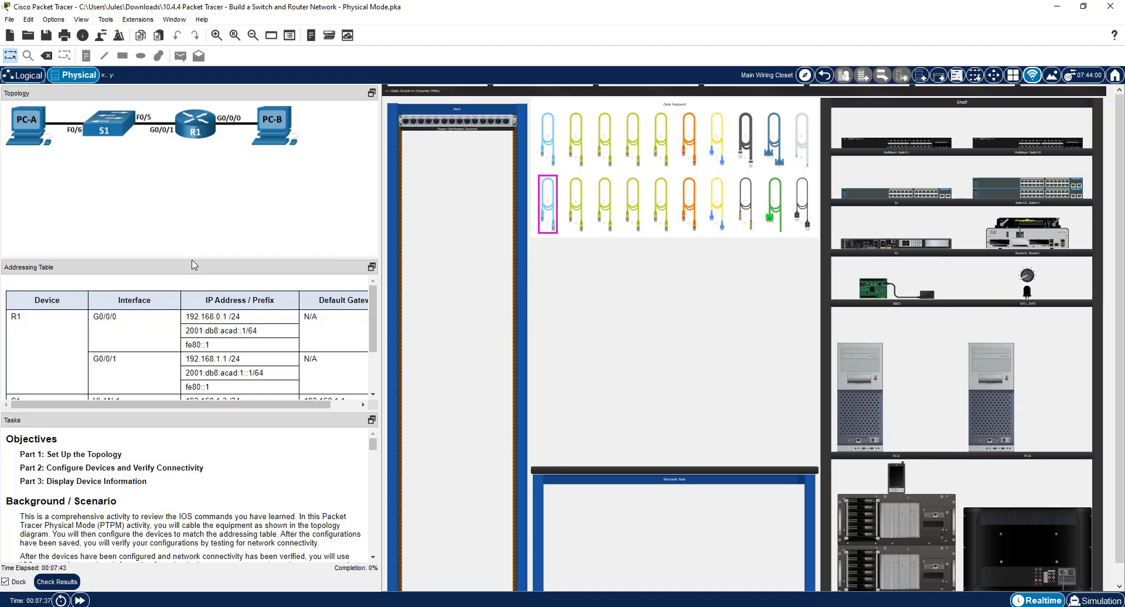
Enlarge the Addressing Table and Tasks panes and read the Part 1 instructions for setting up the topology.
{"action": "left_click_drag", "start_coordinate": [196, 258], "coordinate": [195, 157]}
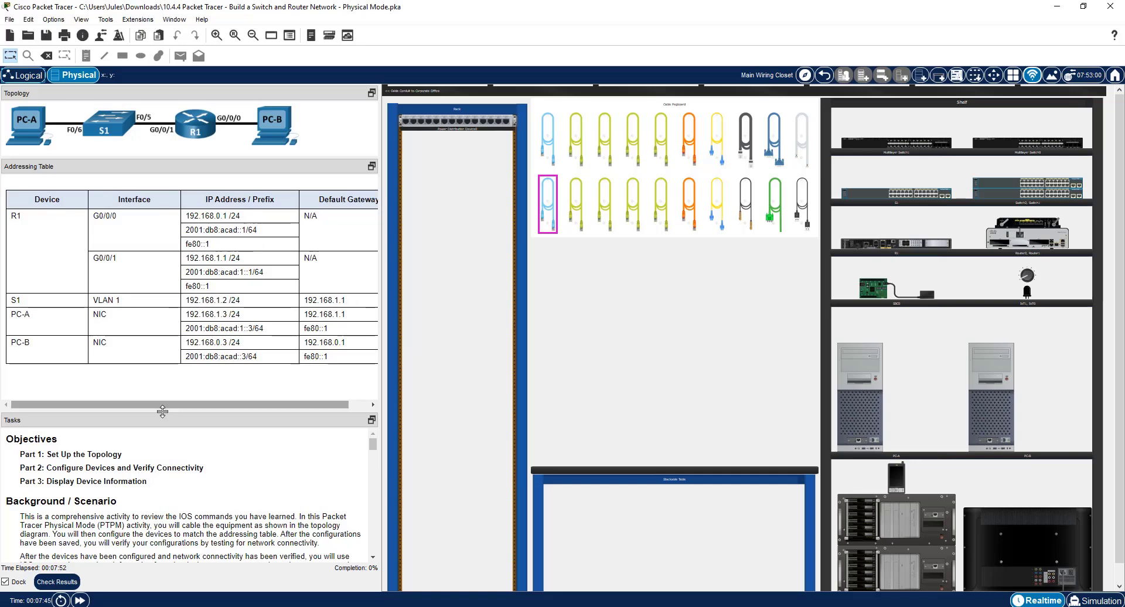
{"action": "left_click_drag", "start_coordinate": [163, 411], "coordinate": [166, 371]}
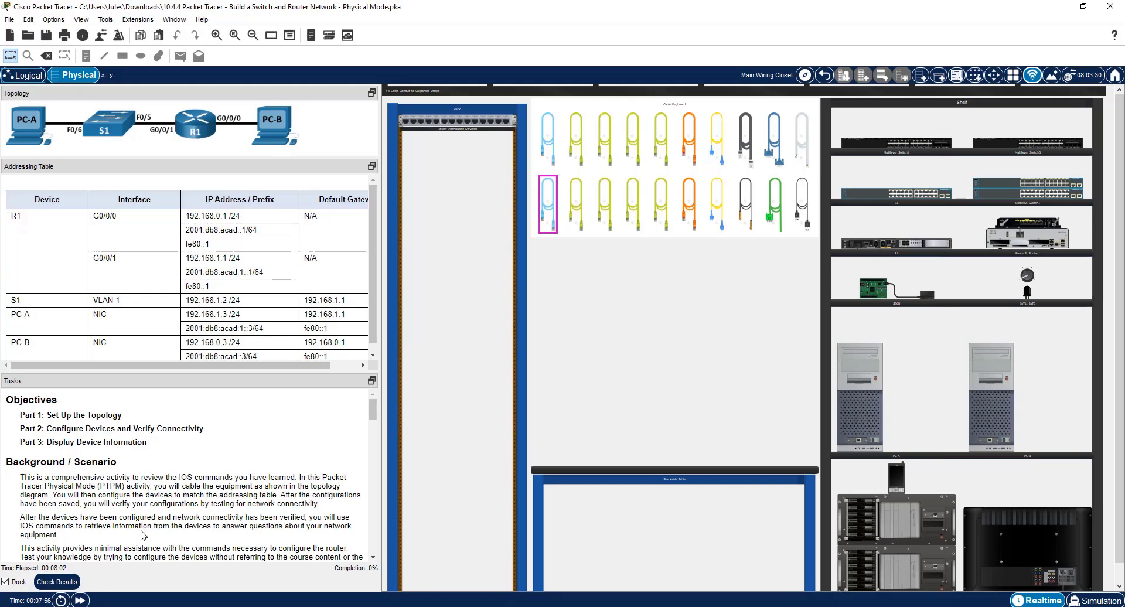
{"action": "scroll", "coordinate": [143, 535], "scroll_direction": "down", "scroll_amount": 1}
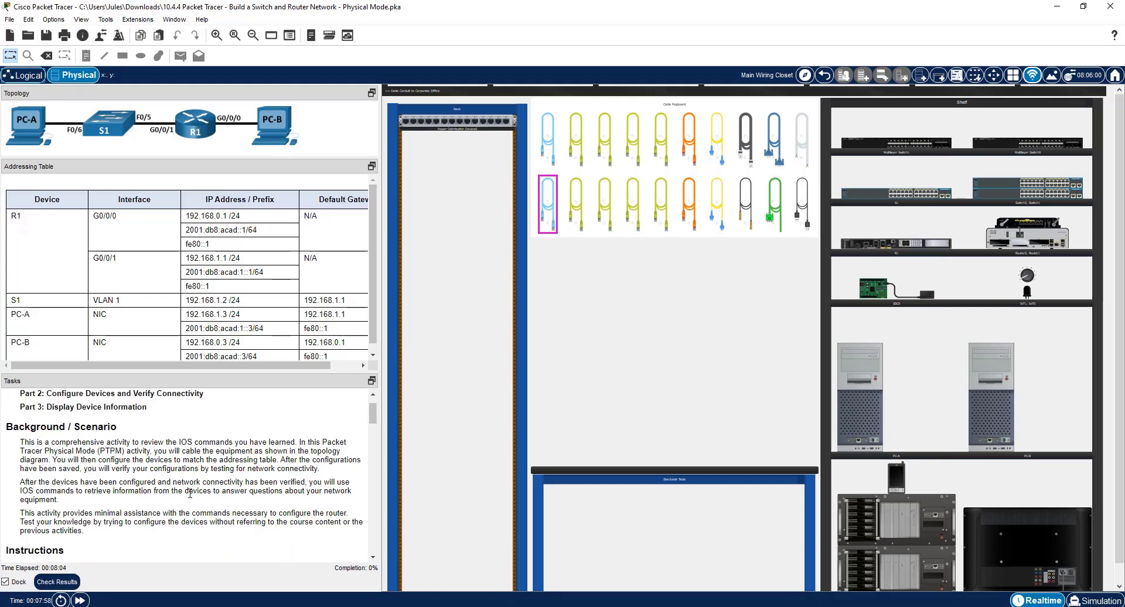
{"action": "scroll", "coordinate": [191, 492], "scroll_direction": "down", "scroll_amount": 4}
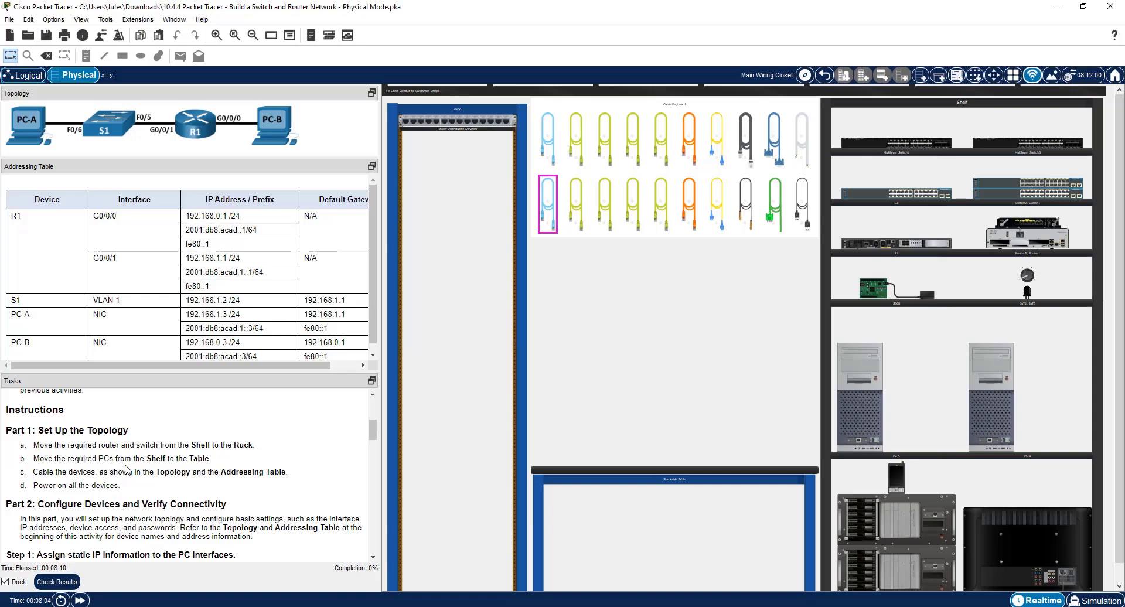
{"action": "scroll", "coordinate": [124, 462], "scroll_direction": "down", "scroll_amount": 1}
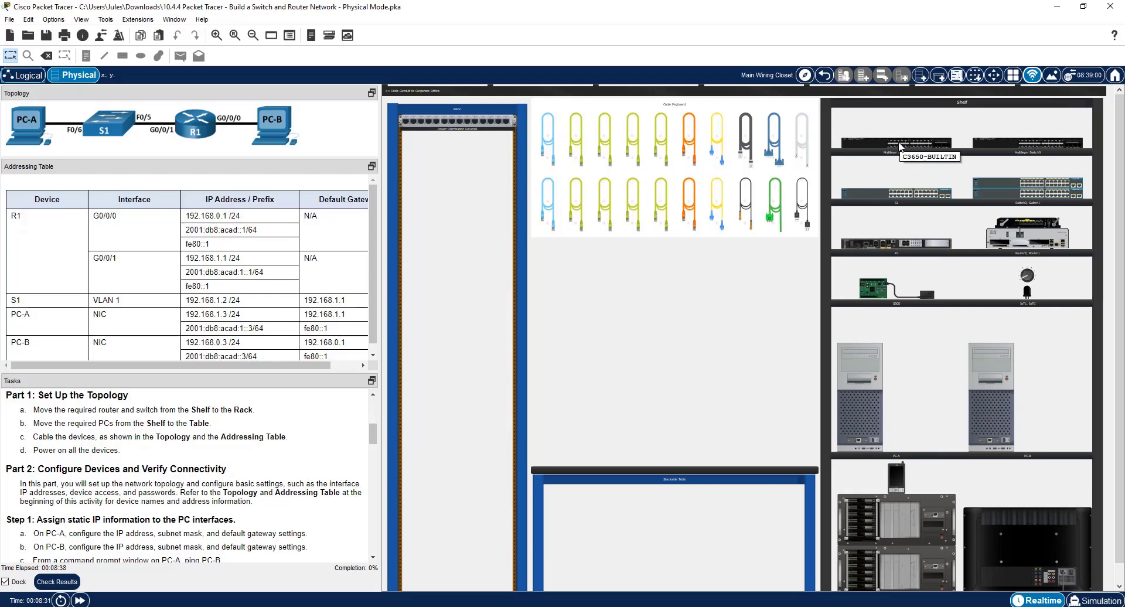
Move router R1 and switch S1 from the shelf into the rack, with the switch below the router.
{"action": "mouse_move", "coordinate": [910, 140]}
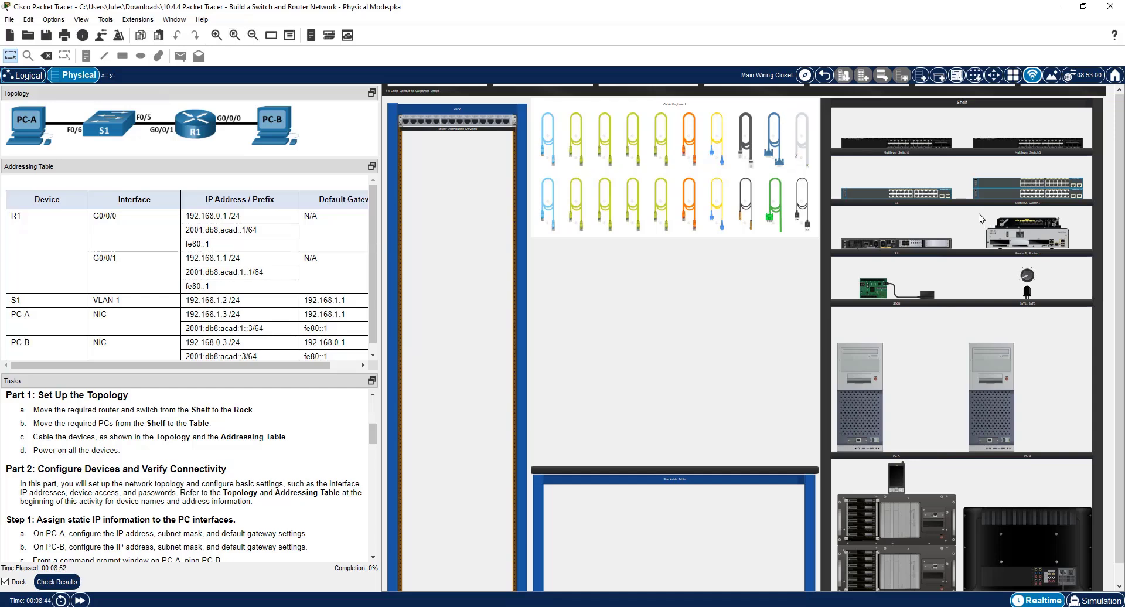
{"action": "mouse_move", "coordinate": [927, 199]}
{"action": "mouse_move", "coordinate": [899, 246]}
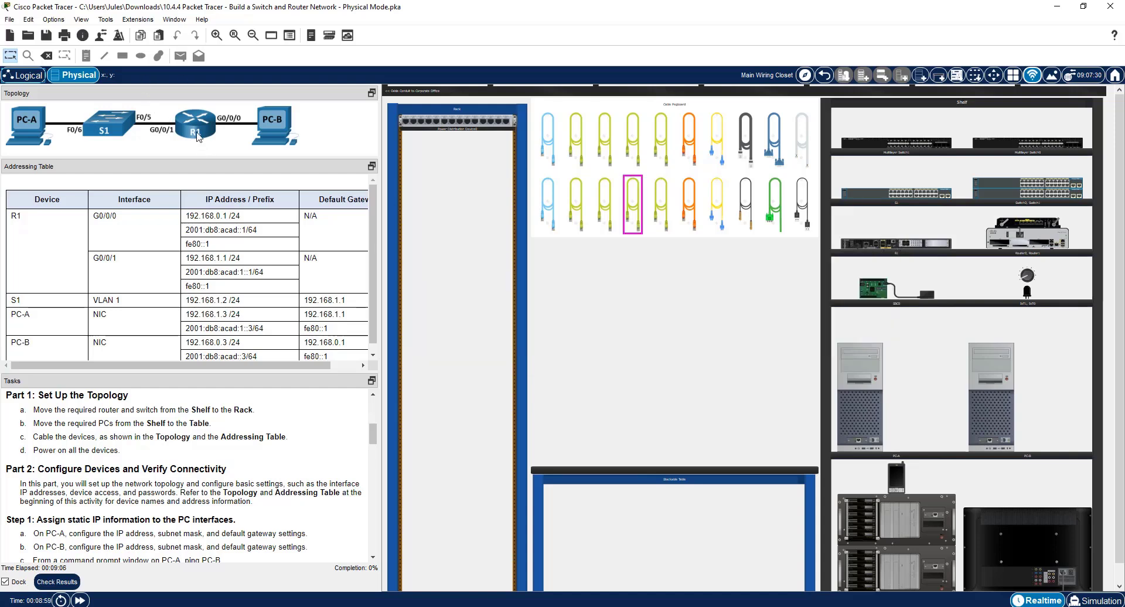
{"action": "left_click_drag", "start_coordinate": [895, 254], "coordinate": [464, 148]}
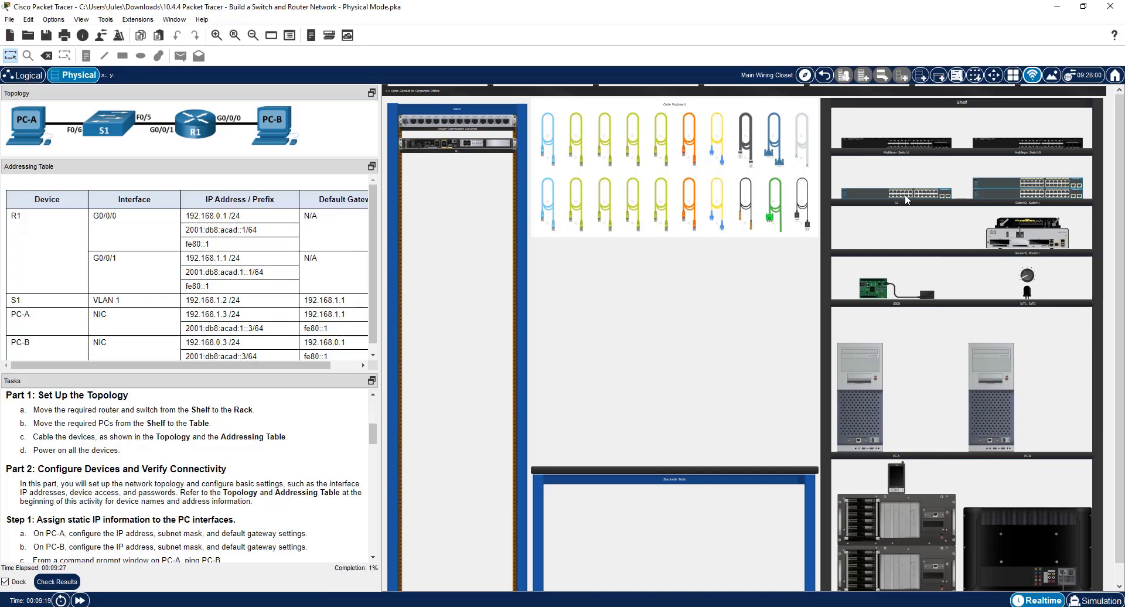
{"action": "left_click_drag", "start_coordinate": [905, 199], "coordinate": [464, 174]}
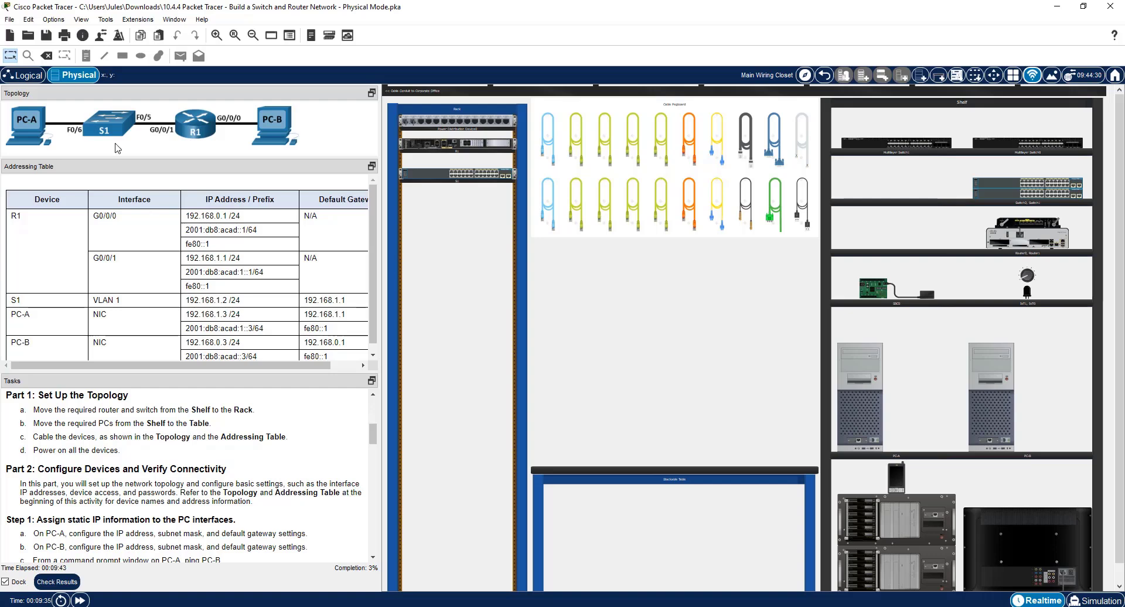
Move PC-A and PC-B from the shelf onto the table, side by side.
{"action": "mouse_move", "coordinate": [888, 420]}
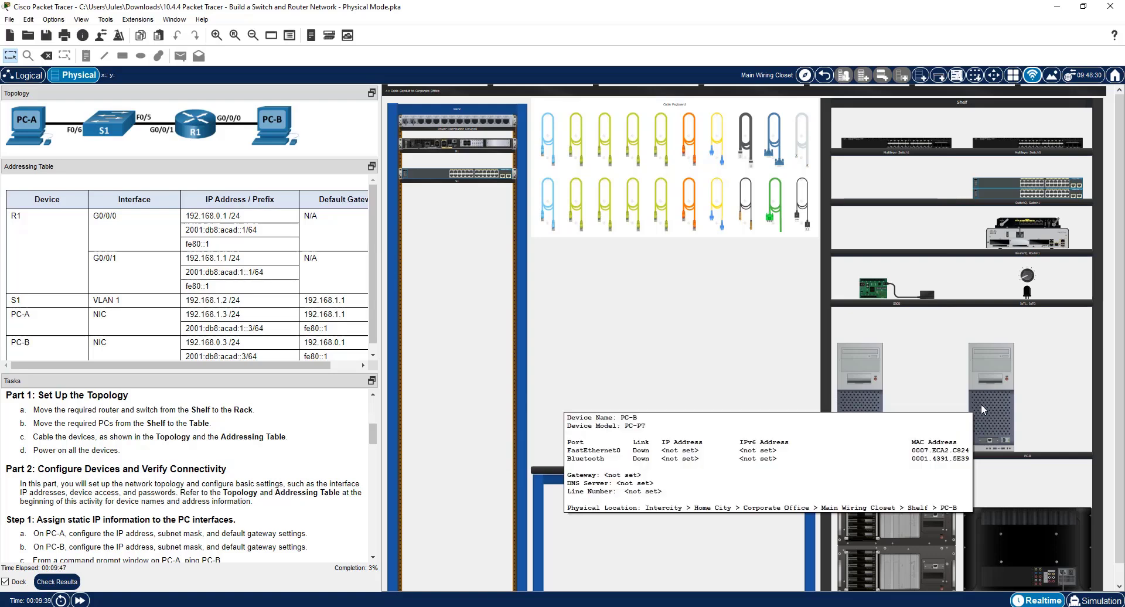
{"action": "left_click_drag", "start_coordinate": [981, 403], "coordinate": [583, 420]}
{"action": "left_click_drag", "start_coordinate": [994, 399], "coordinate": [706, 413]}
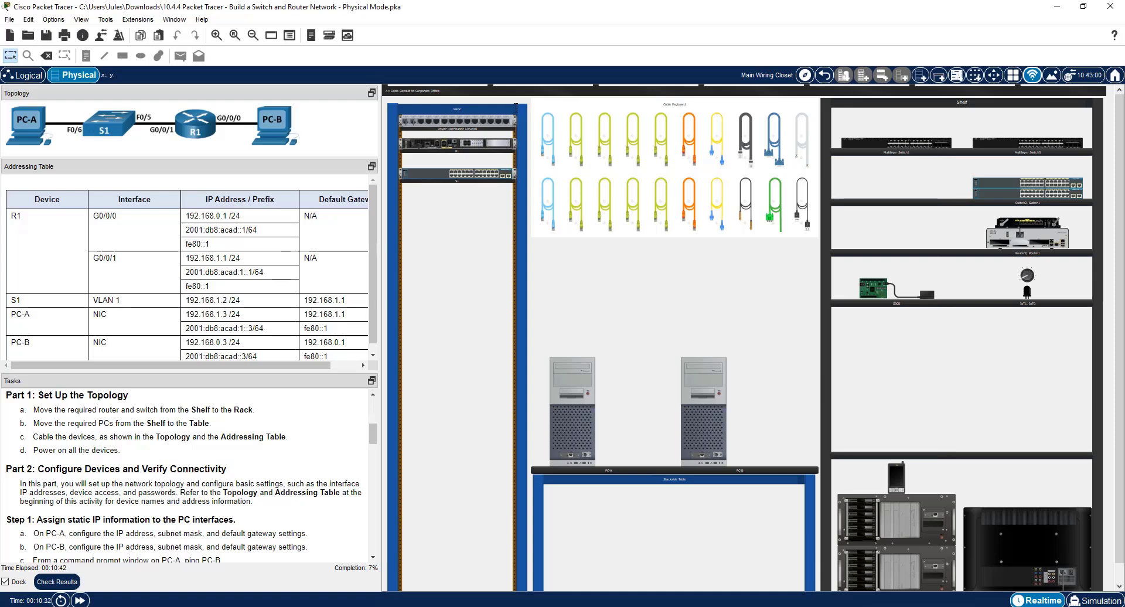
Connect S1's FastEthernet0/6 port to PC-A's FastEthernet0 port with a copper straight-through cable.
{"action": "left_click", "coordinate": [579, 143]}
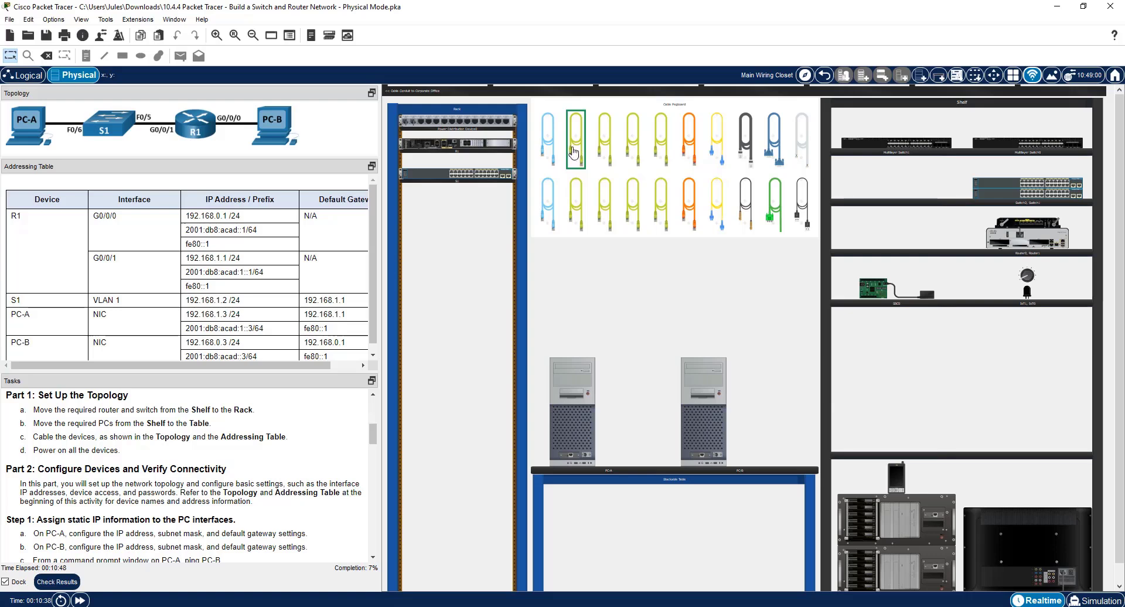
{"action": "left_click", "coordinate": [215, 35]}
{"action": "left_click", "coordinate": [215, 35]}
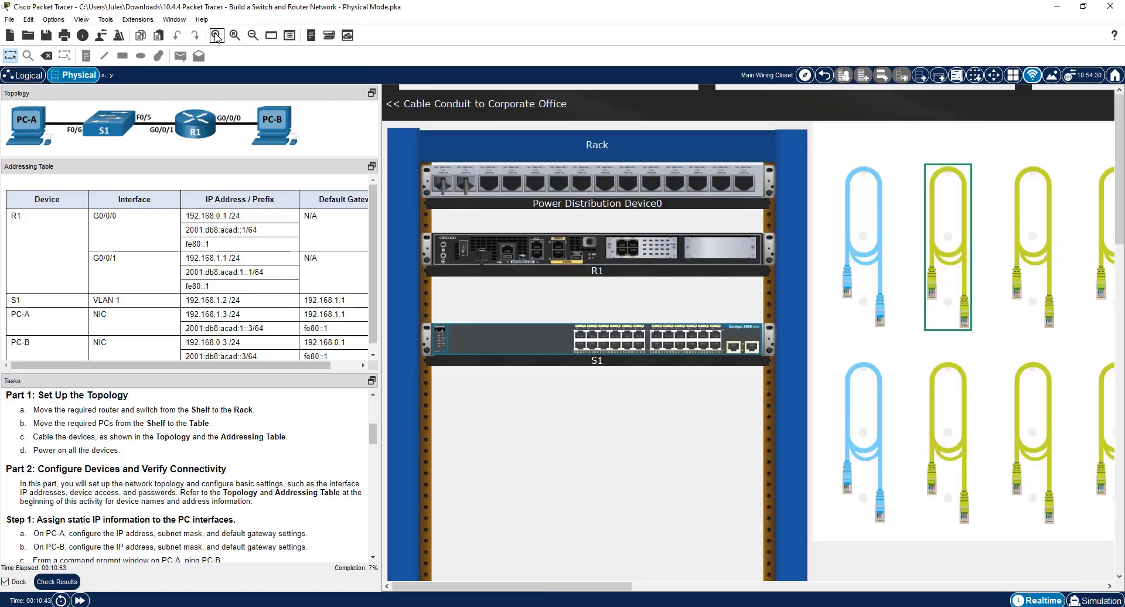
{"action": "left_click", "coordinate": [535, 256]}
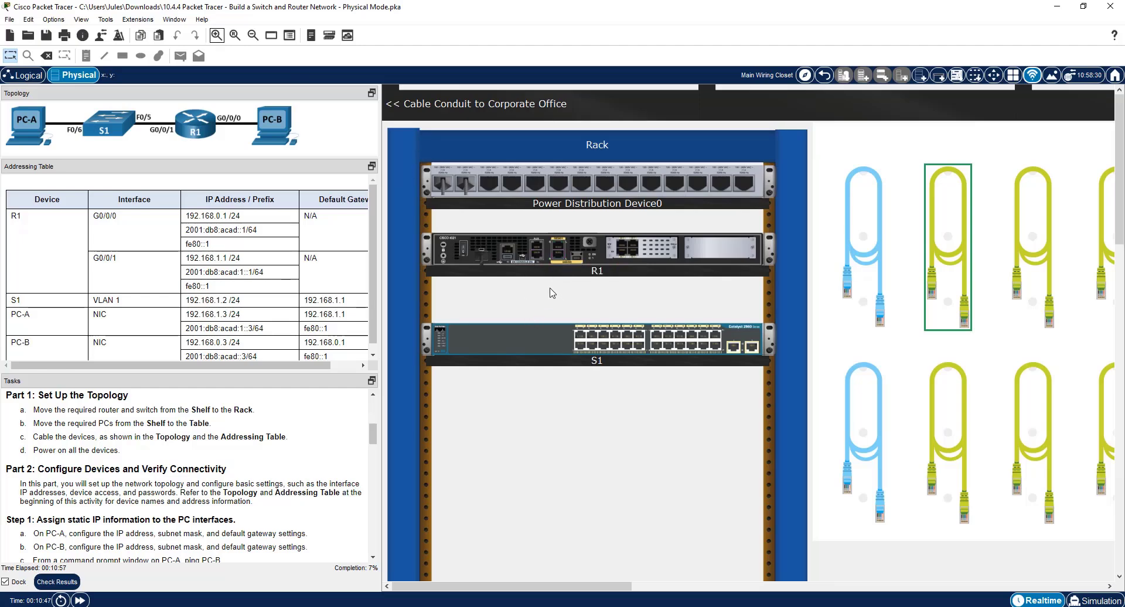
{"action": "left_click", "coordinate": [603, 345]}
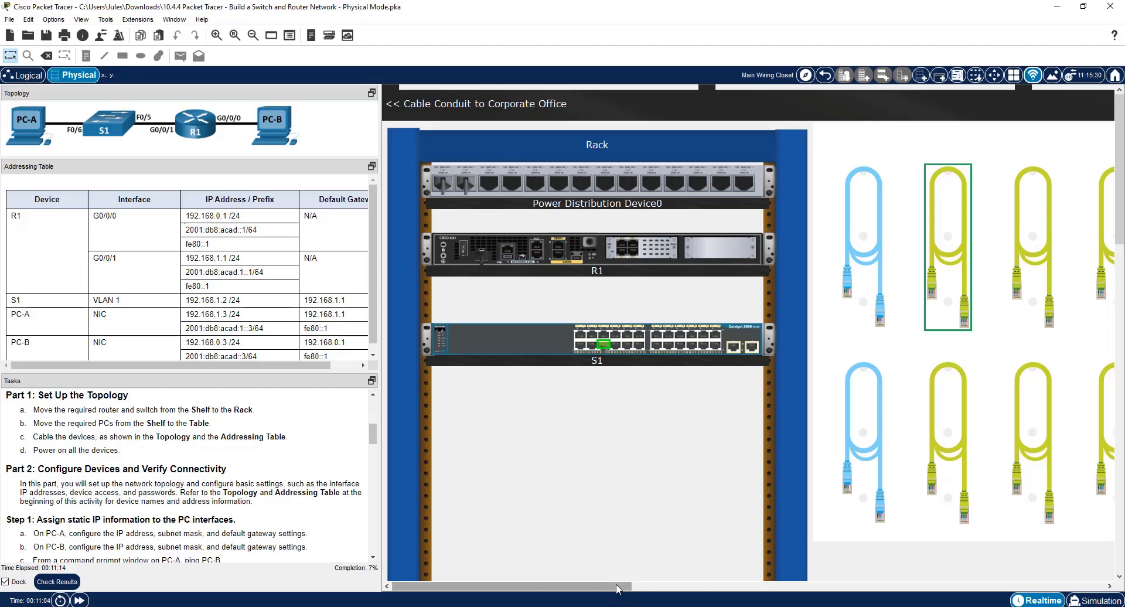
{"action": "scroll", "coordinate": [967, 481], "scroll_direction": "down", "scroll_amount": 8}
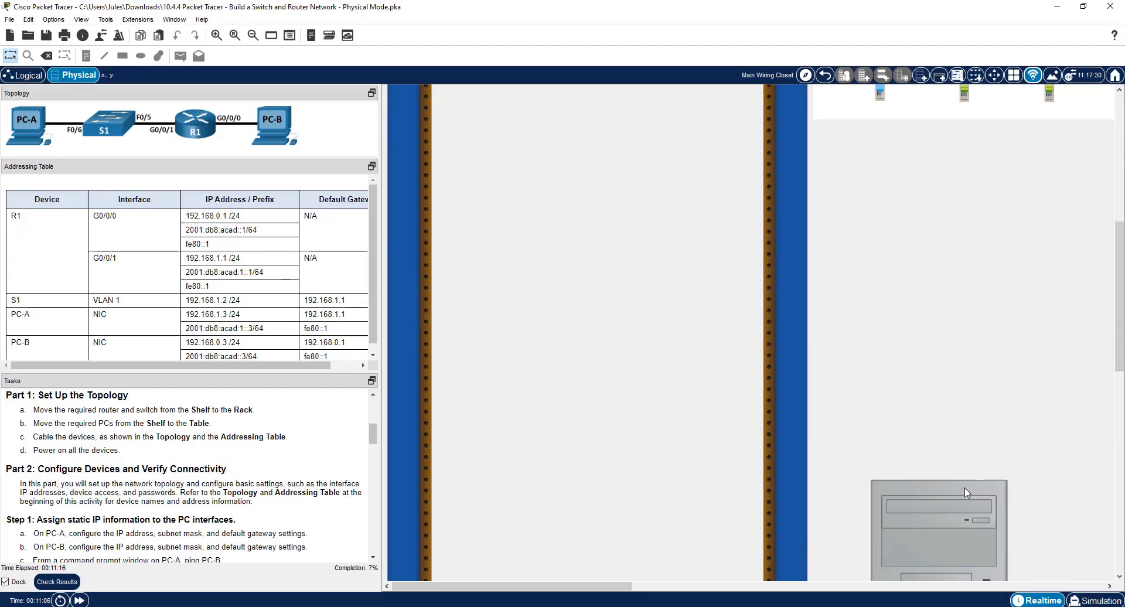
{"action": "scroll", "coordinate": [962, 484], "scroll_direction": "down", "scroll_amount": 5}
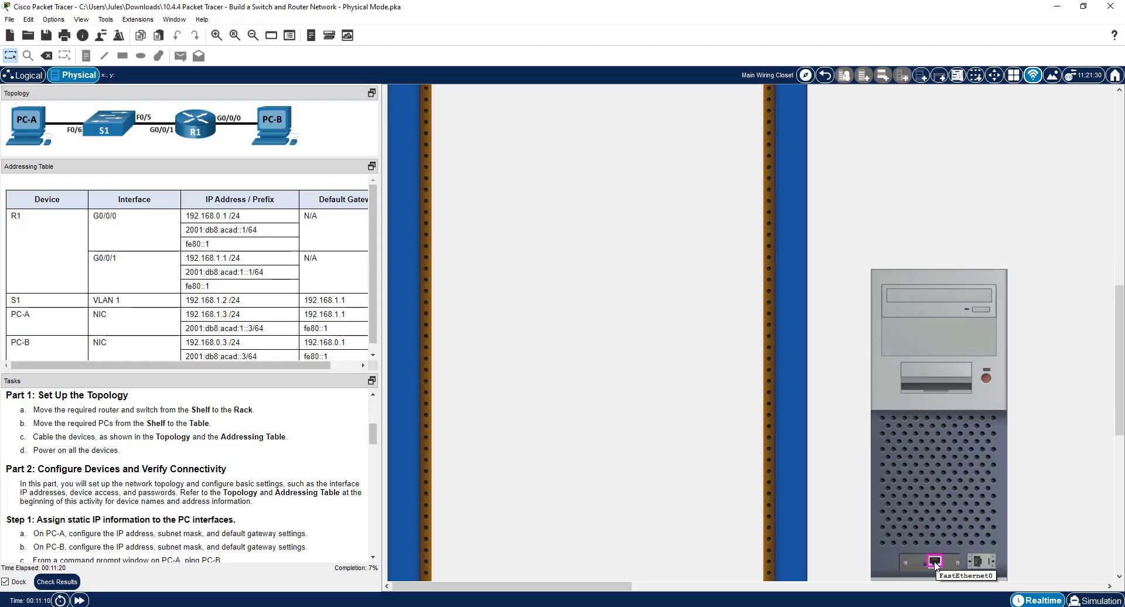
{"action": "left_click", "coordinate": [935, 563]}
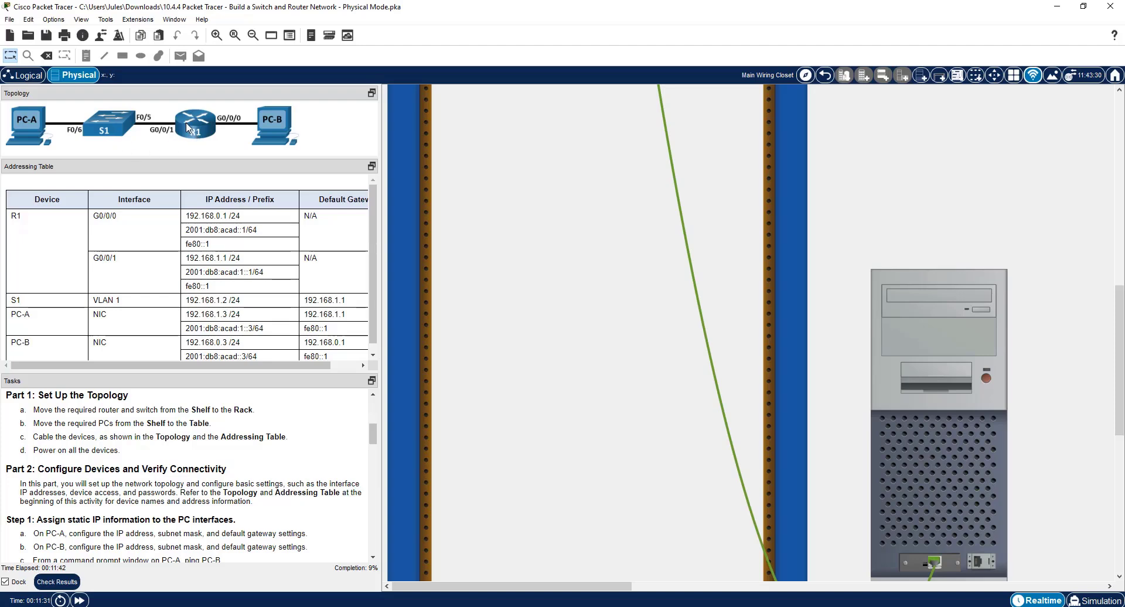
Connect S1's FastEthernet0/5 port to R1's GigabitEthernet0/0/1 port with another copper straight-through cable.
{"action": "scroll", "coordinate": [938, 351], "scroll_direction": "up", "scroll_amount": 8}
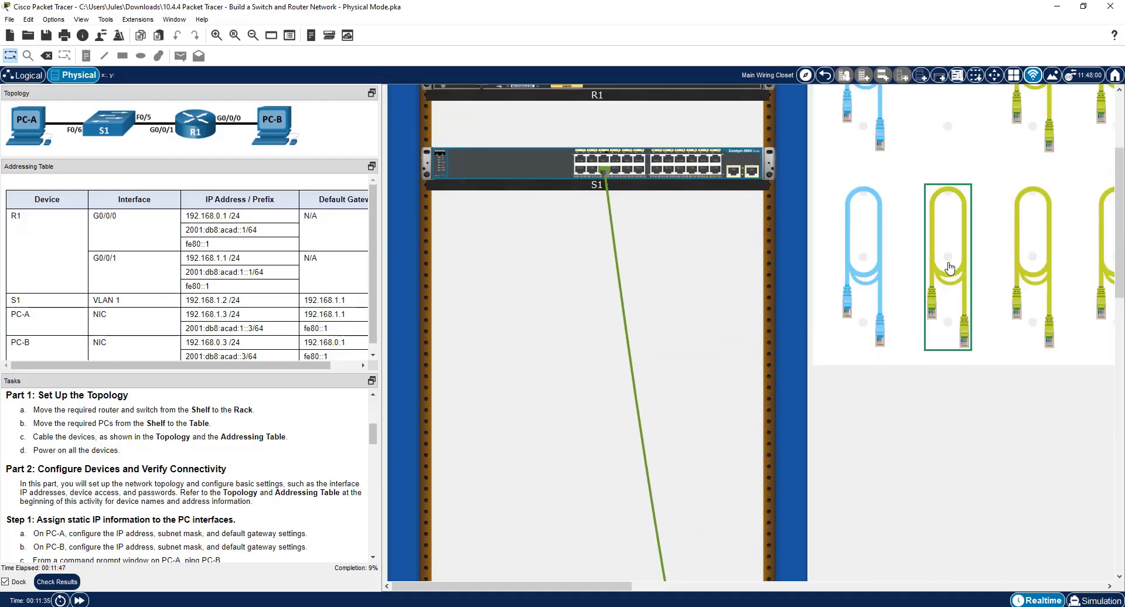
{"action": "left_click", "coordinate": [949, 268]}
{"action": "left_click", "coordinate": [604, 161]}
{"action": "scroll", "coordinate": [709, 299], "scroll_direction": "down", "scroll_amount": 3}
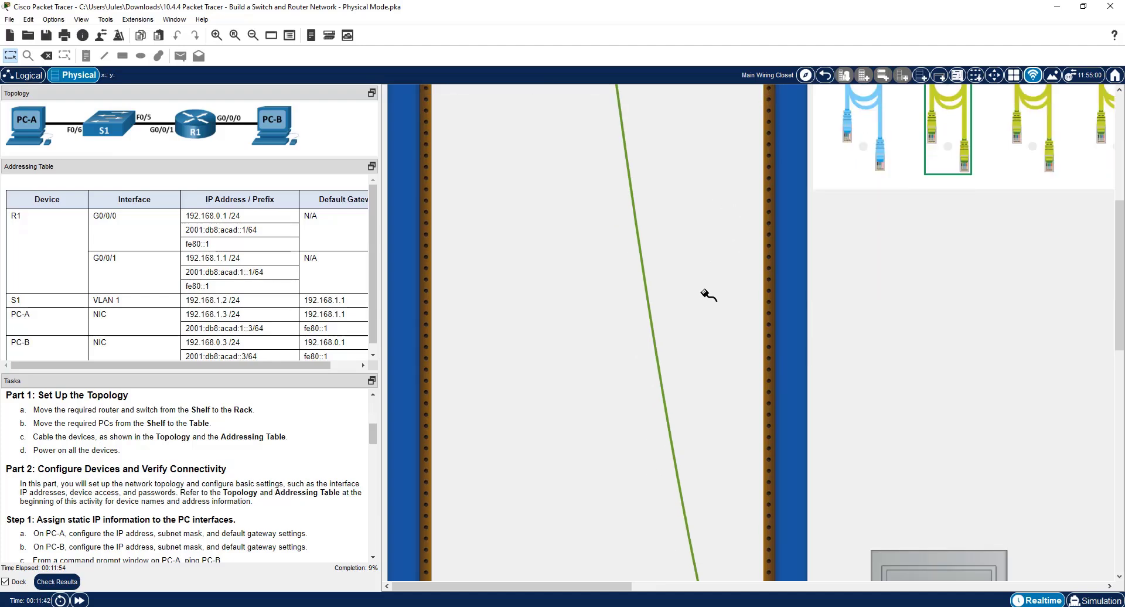
{"action": "scroll", "coordinate": [697, 279], "scroll_direction": "up", "scroll_amount": 3}
{"action": "scroll", "coordinate": [697, 279], "scroll_direction": "up", "scroll_amount": 2}
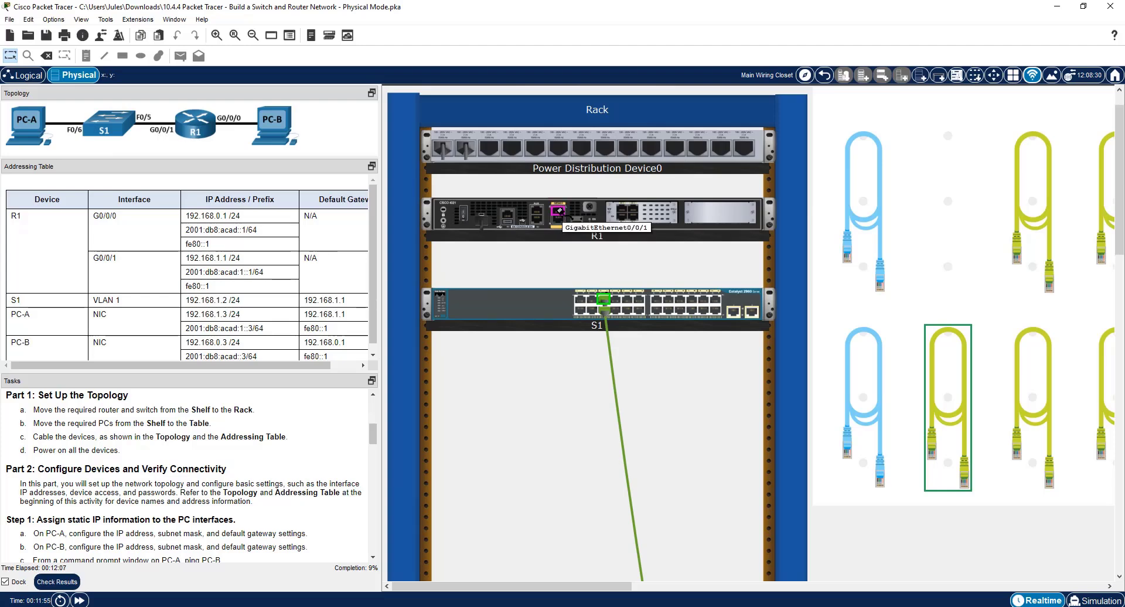
{"action": "left_click", "coordinate": [559, 210]}
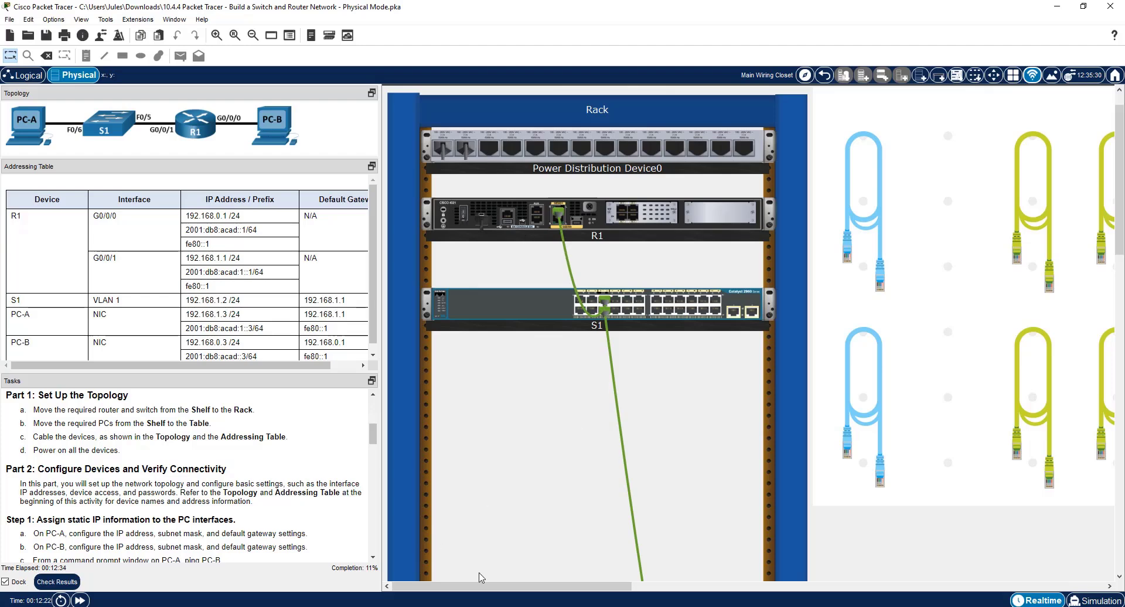
Connect R1's GigabitEthernet0/0/0 port to PC-B's network port with an orange cable from the pegboard.
{"action": "left_click_drag", "start_coordinate": [487, 585], "coordinate": [687, 586]}
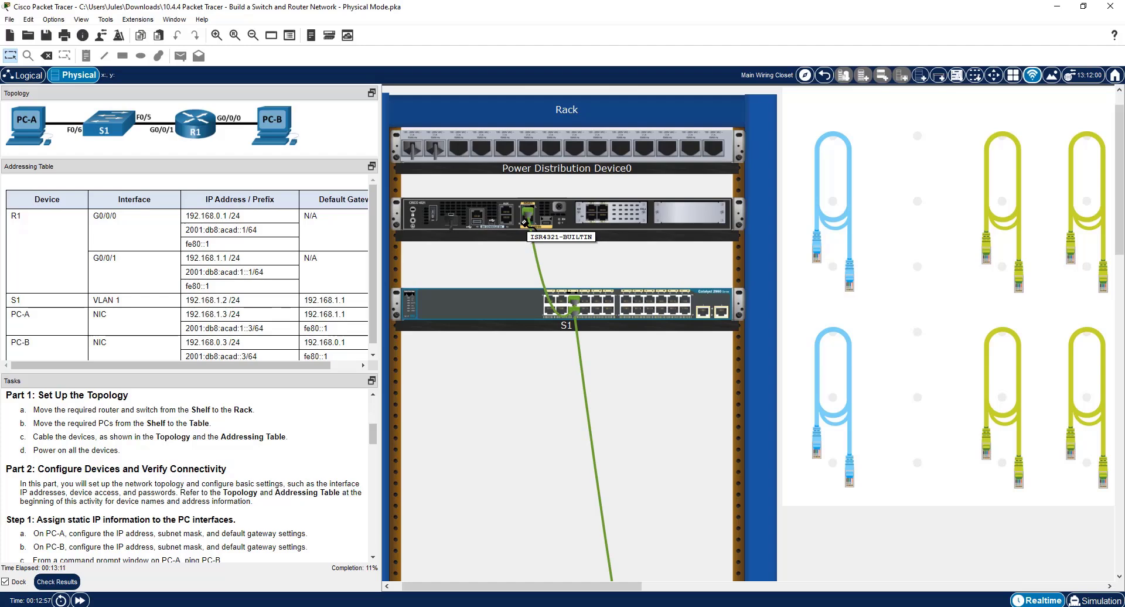
{"action": "scroll", "coordinate": [525, 222], "scroll_direction": "up", "scroll_amount": 2}
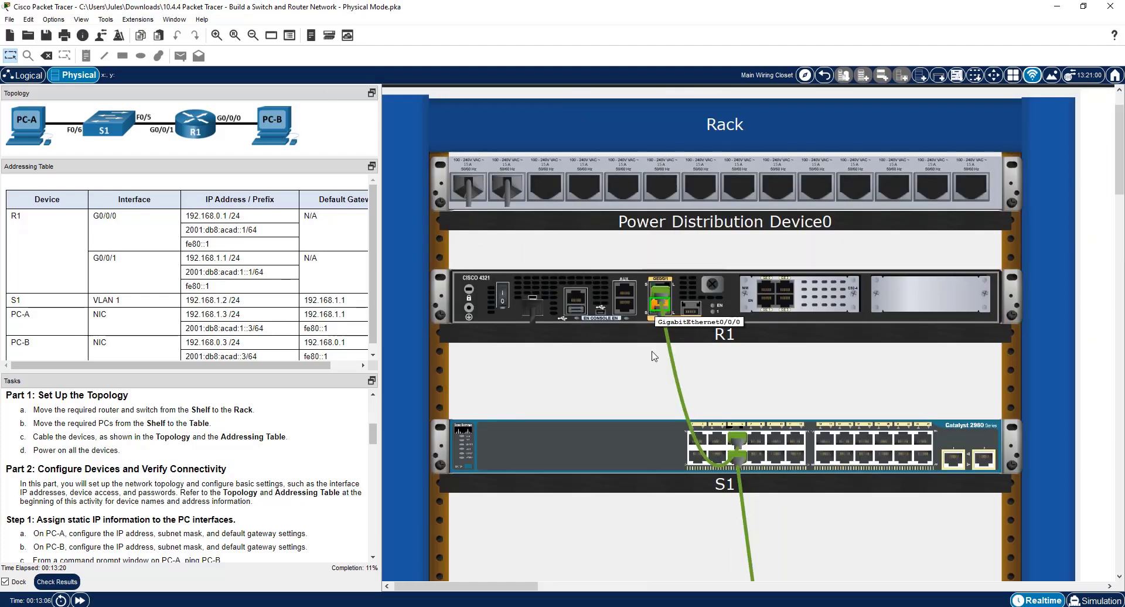
{"action": "left_click_drag", "start_coordinate": [458, 589], "coordinate": [516, 588]}
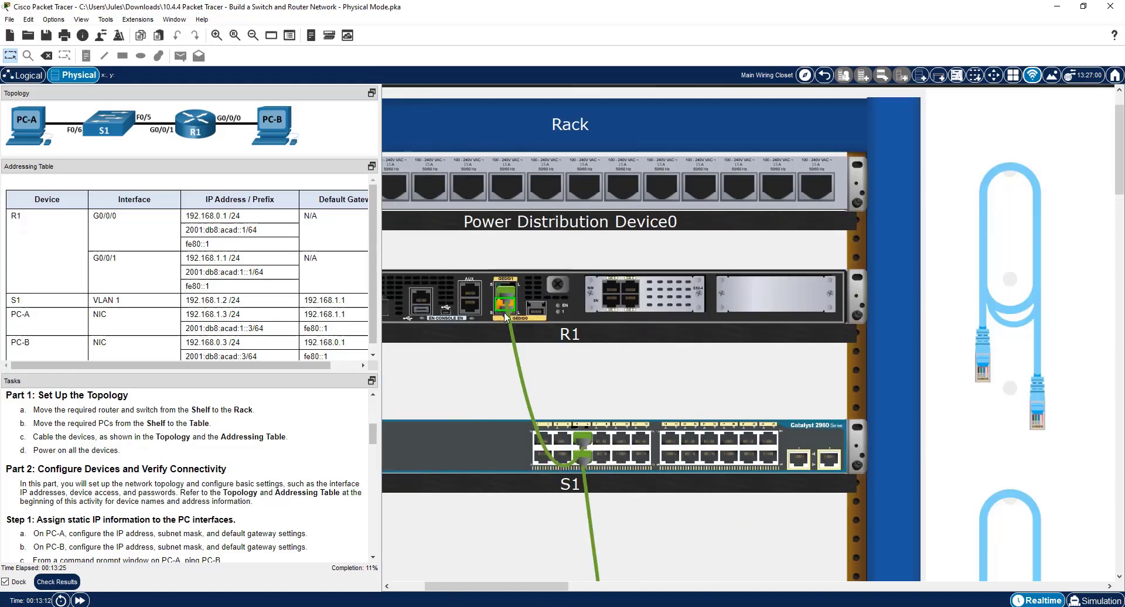
{"action": "left_click_drag", "start_coordinate": [599, 598], "coordinate": [671, 592]}
{"action": "scroll", "coordinate": [780, 450], "scroll_direction": "down", "scroll_amount": 1}
{"action": "scroll", "coordinate": [781, 450], "scroll_direction": "down", "scroll_amount": 10}
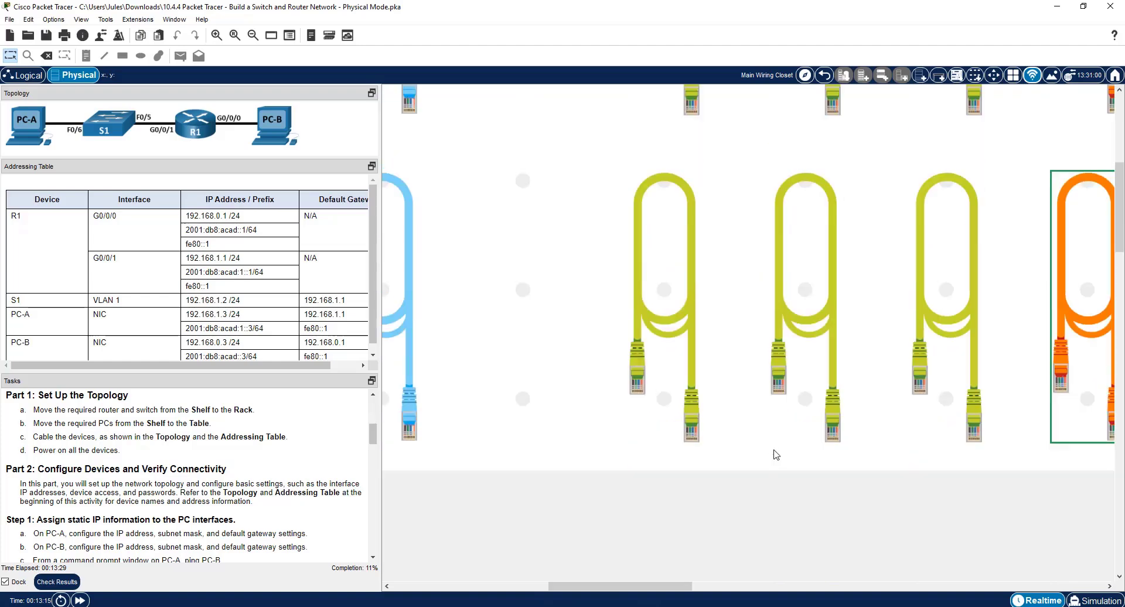
{"action": "scroll", "coordinate": [755, 450], "scroll_direction": "down", "scroll_amount": 5}
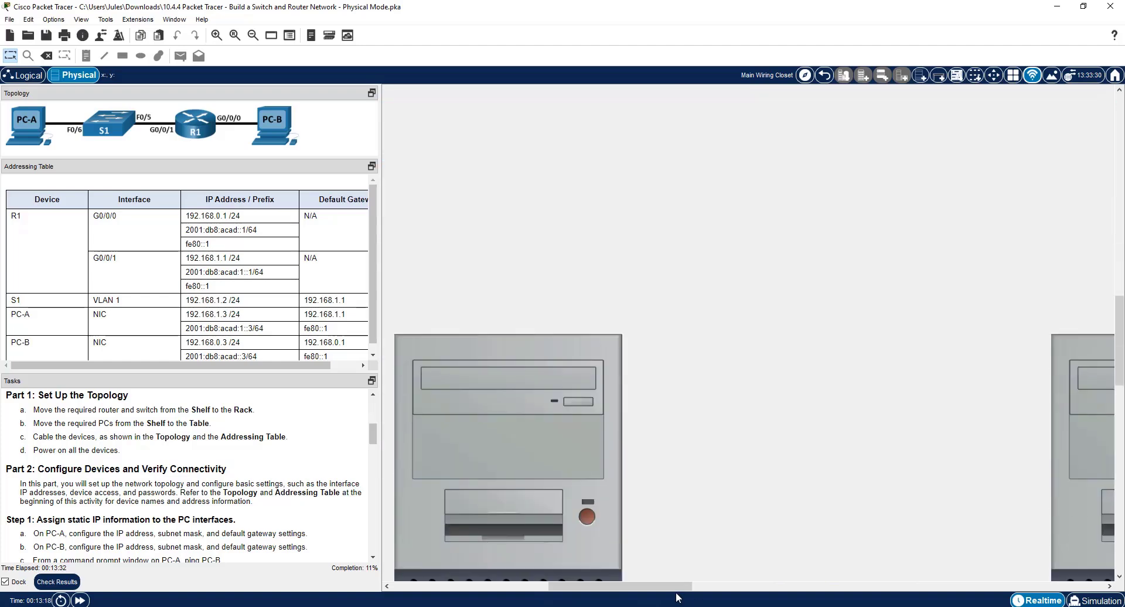
{"action": "scroll", "coordinate": [820, 492], "scroll_direction": "right", "scroll_amount": 3}
{"action": "scroll", "coordinate": [924, 495], "scroll_direction": "down", "scroll_amount": 4}
{"action": "scroll", "coordinate": [923, 495], "scroll_direction": "down", "scroll_amount": 4}
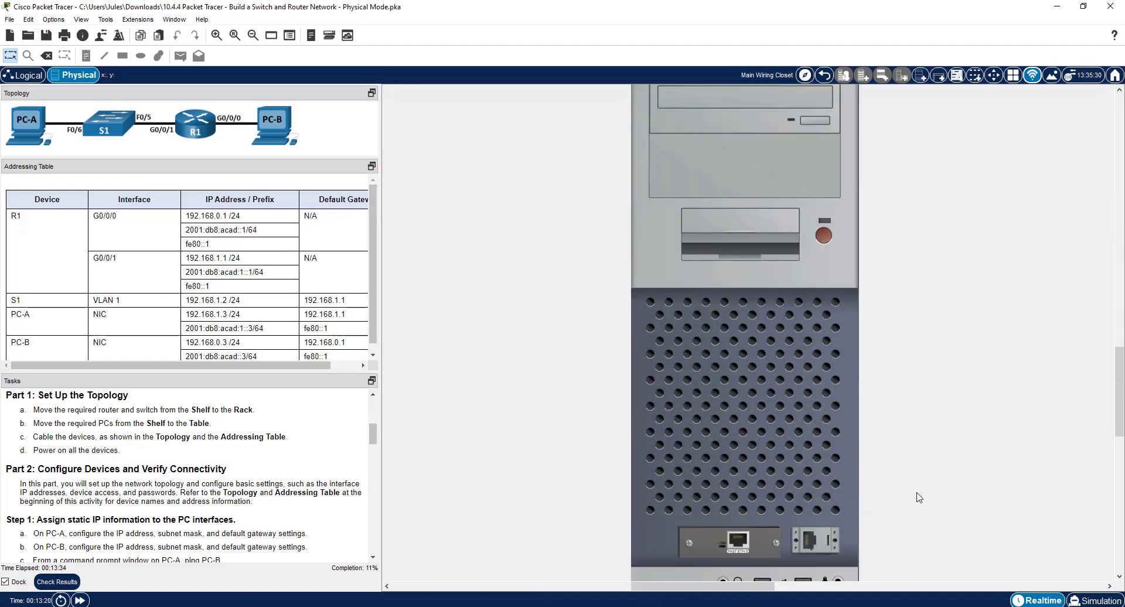
{"action": "left_click", "coordinate": [736, 539]}
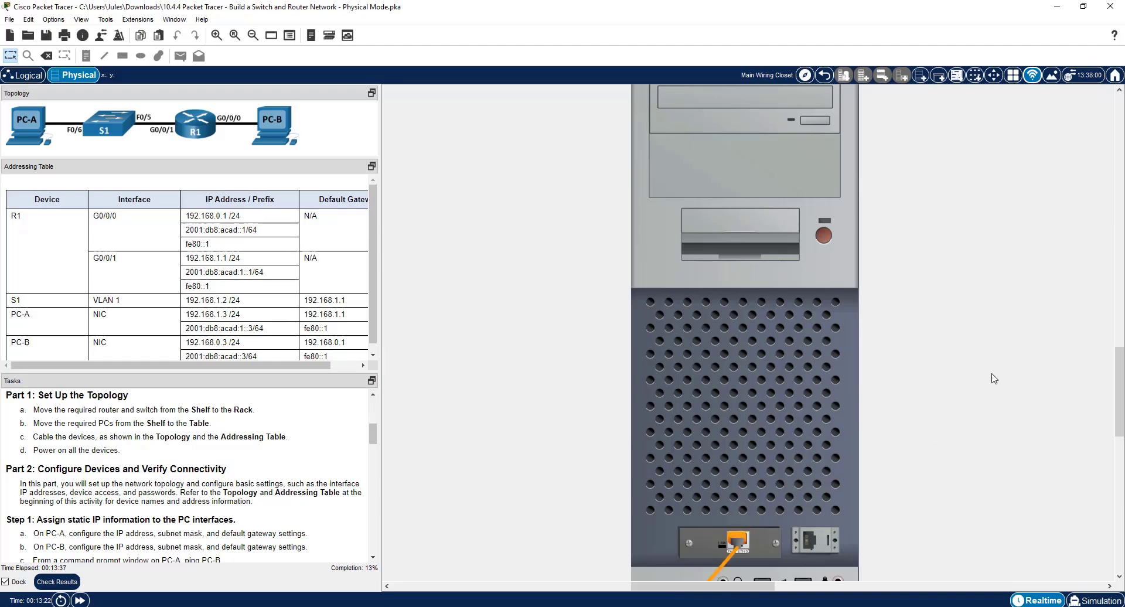
Review the cabling from the PCs back to S1 and R1 in the rack against the topology diagram.
{"action": "mouse_move", "coordinate": [991, 378]}
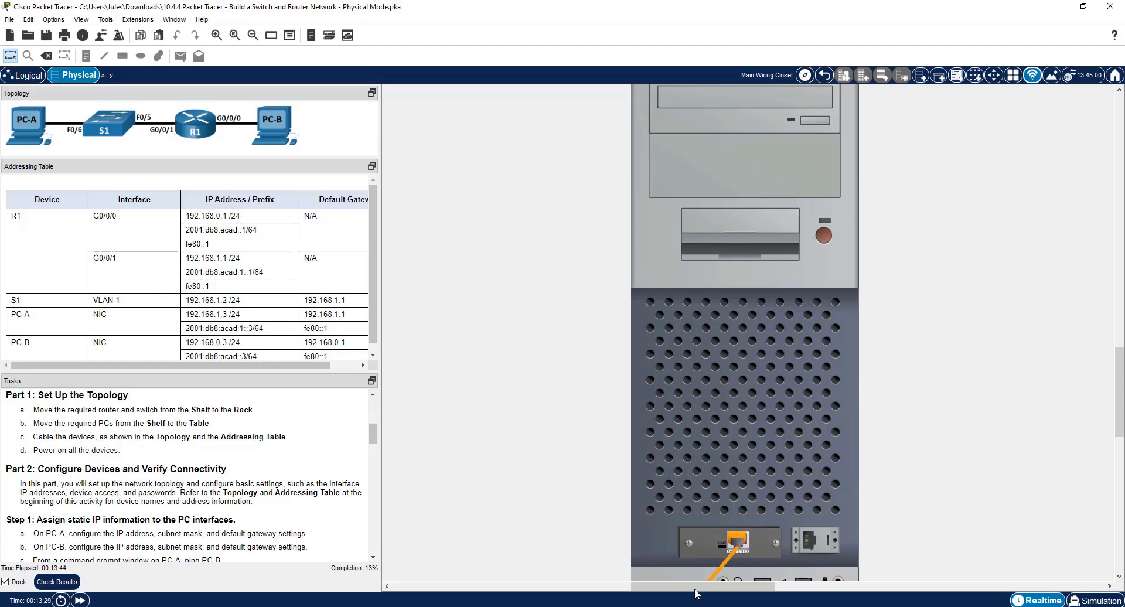
{"action": "left_click_drag", "start_coordinate": [695, 593], "coordinate": [490, 587]}
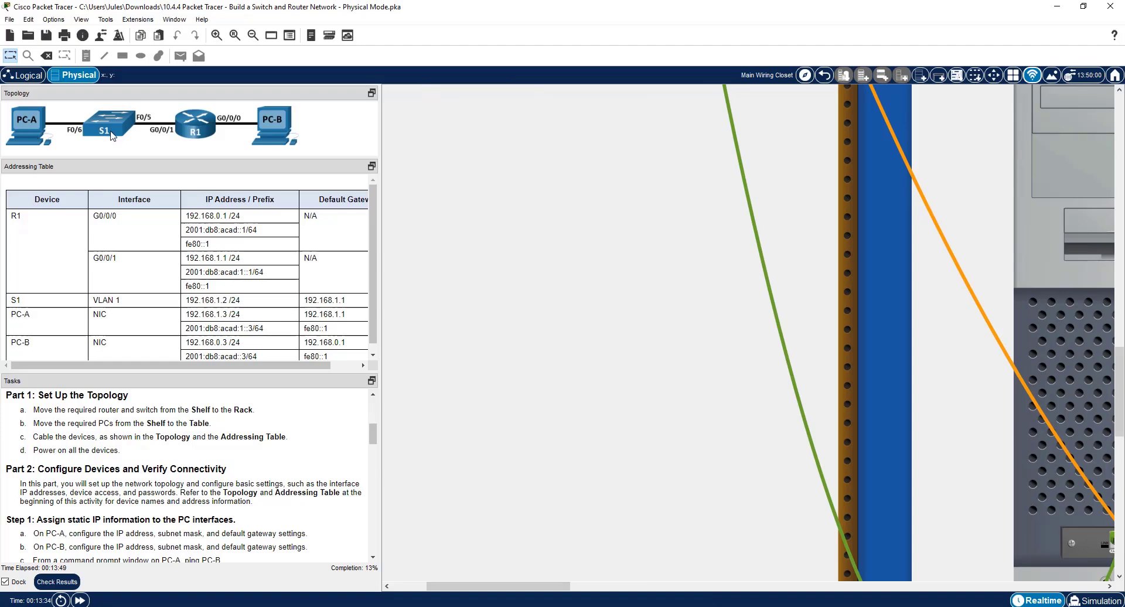
{"action": "scroll", "coordinate": [551, 410], "scroll_direction": "up", "scroll_amount": 8}
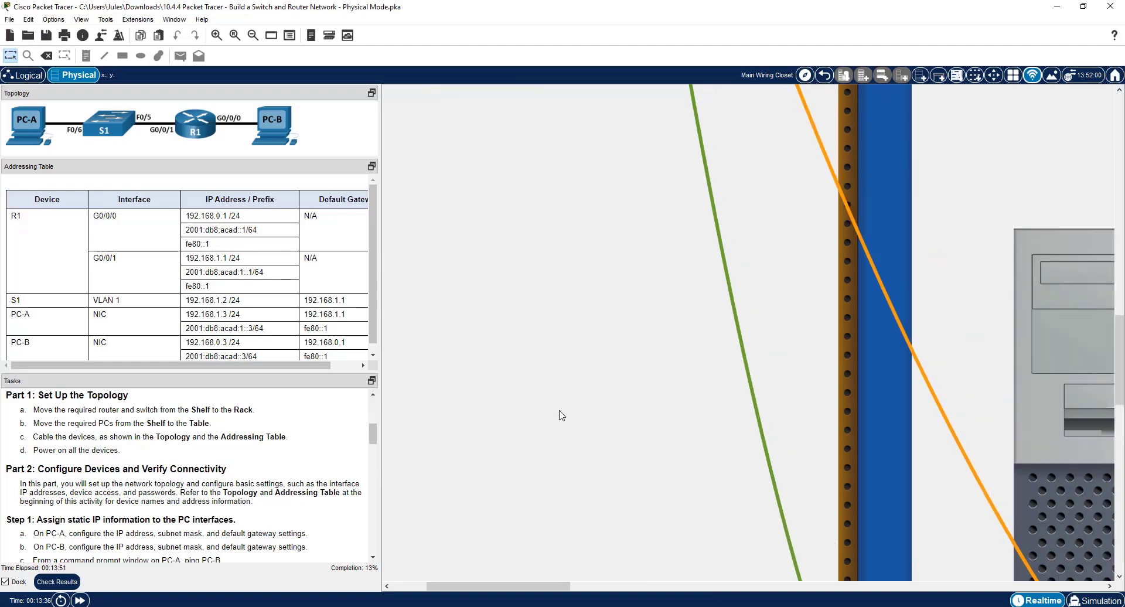
{"action": "scroll", "coordinate": [540, 375], "scroll_direction": "up", "scroll_amount": 10}
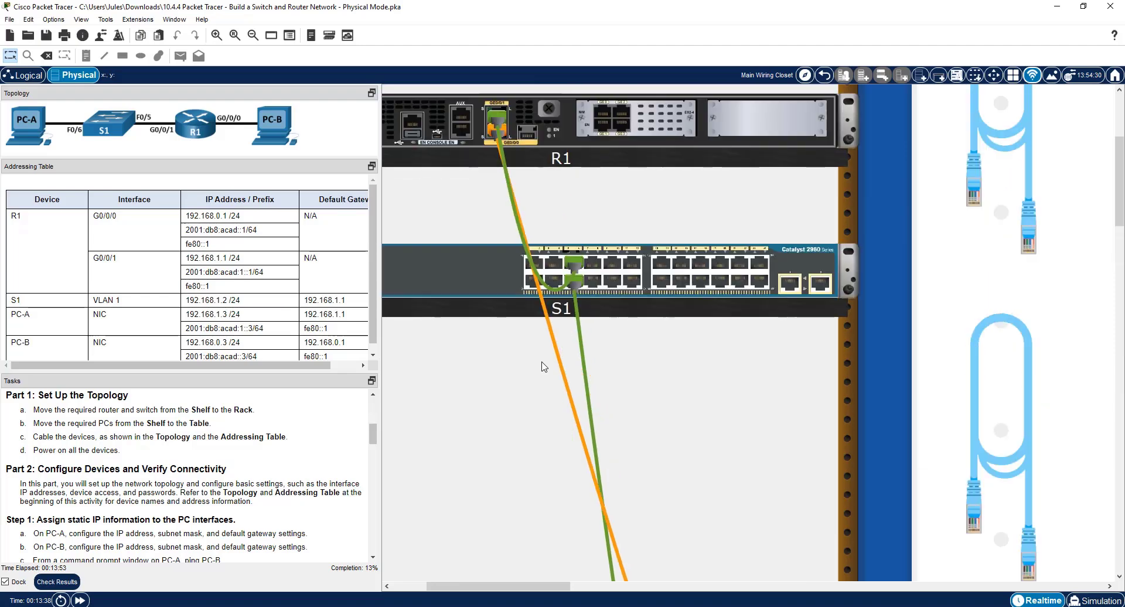
Plug one end of a light-blue console cable from the pegboard into the console port on S1's rear.
{"action": "scroll", "coordinate": [544, 366], "scroll_direction": "up", "scroll_amount": 1}
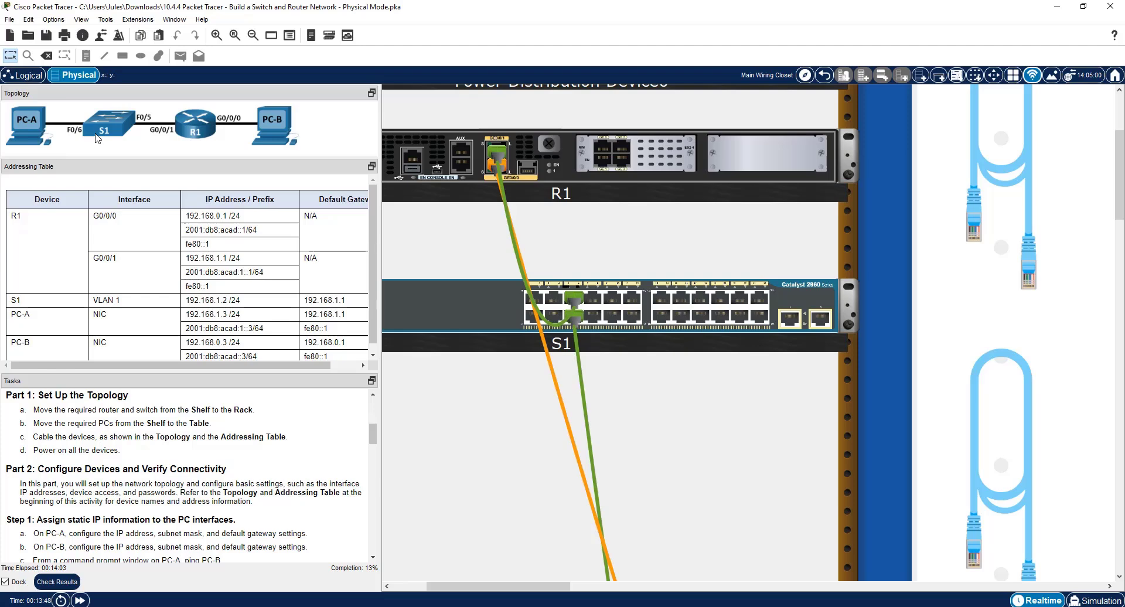
{"action": "left_click", "coordinate": [979, 221]}
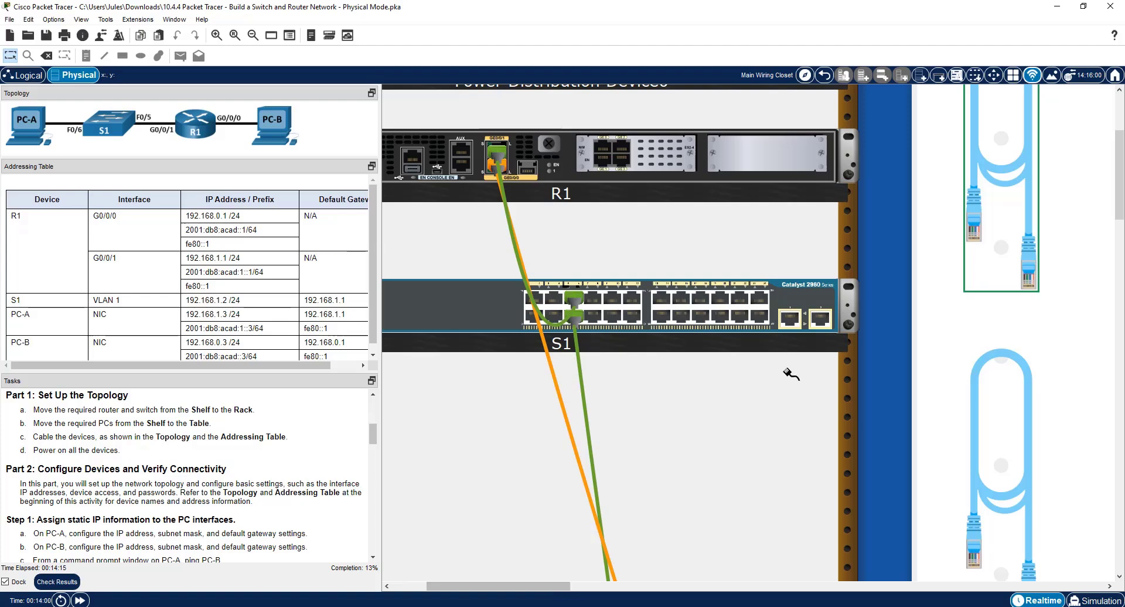
{"action": "mouse_move", "coordinate": [508, 589]}
{"action": "left_mouse_down"}
{"action": "mouse_move", "coordinate": [472, 589]}
{"action": "mouse_move", "coordinate": [514, 588]}
{"action": "left_mouse_up"}
{"action": "right_click", "coordinate": [769, 307]}
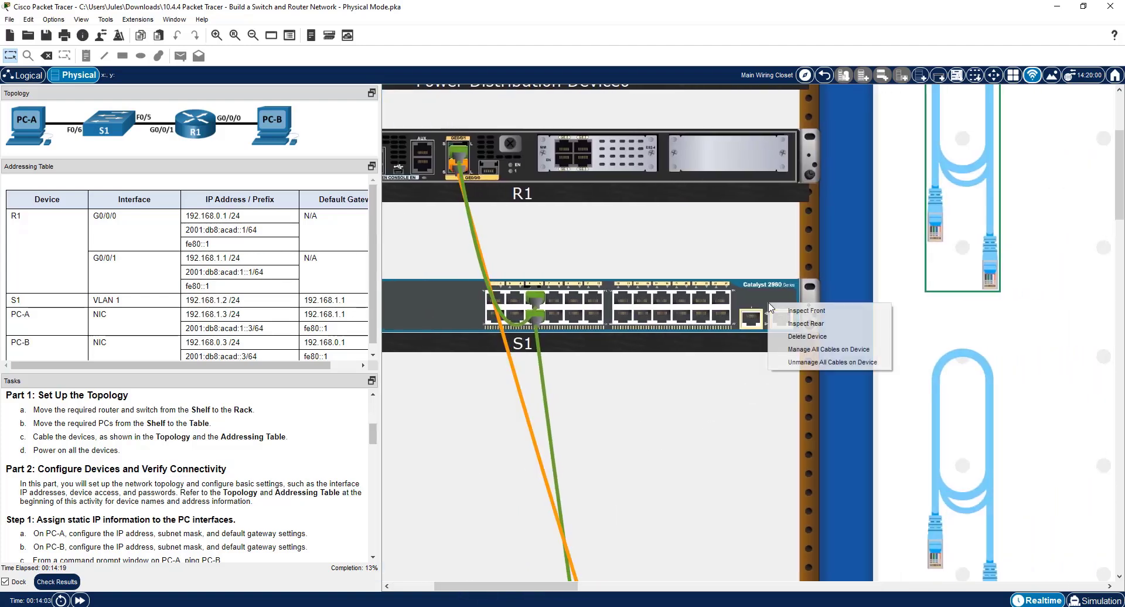
{"action": "left_click", "coordinate": [807, 323]}
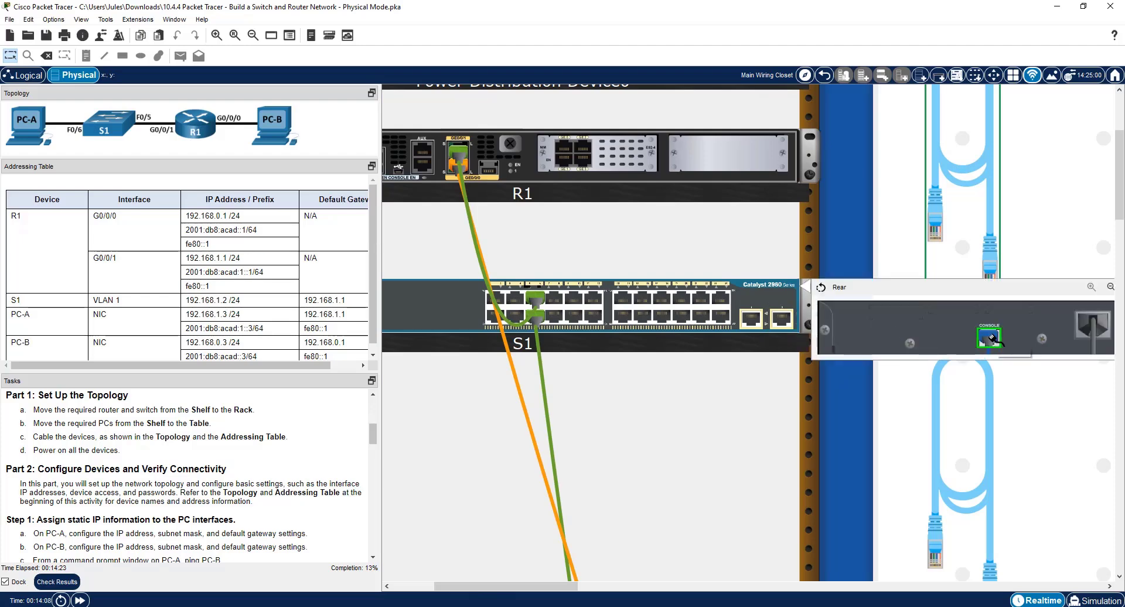
{"action": "left_click", "coordinate": [991, 338]}
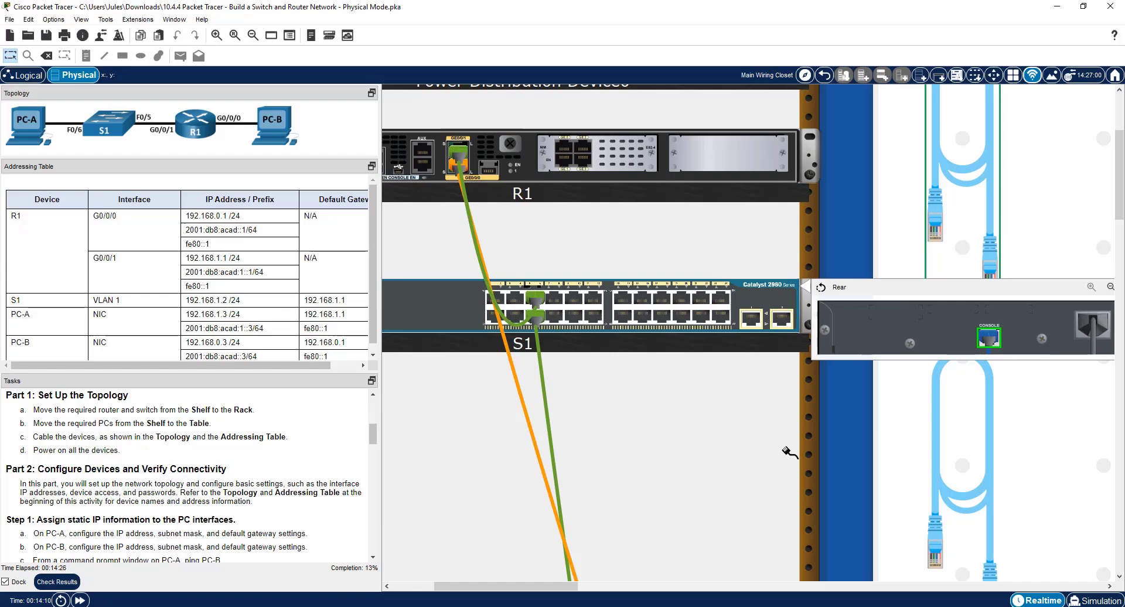
Attach the other end of S1's console cable to the RS 232 port of PC-A.
{"action": "scroll", "coordinate": [779, 469], "scroll_direction": "down", "scroll_amount": 3}
{"action": "left_click_drag", "start_coordinate": [493, 588], "coordinate": [543, 586]}
{"action": "left_click", "coordinate": [743, 181]}
{"action": "scroll", "coordinate": [553, 514], "scroll_direction": "down", "scroll_amount": 9}
{"action": "scroll", "coordinate": [553, 514], "scroll_direction": "down", "scroll_amount": 3}
{"action": "scroll", "coordinate": [767, 432], "scroll_direction": "down", "scroll_amount": 15}
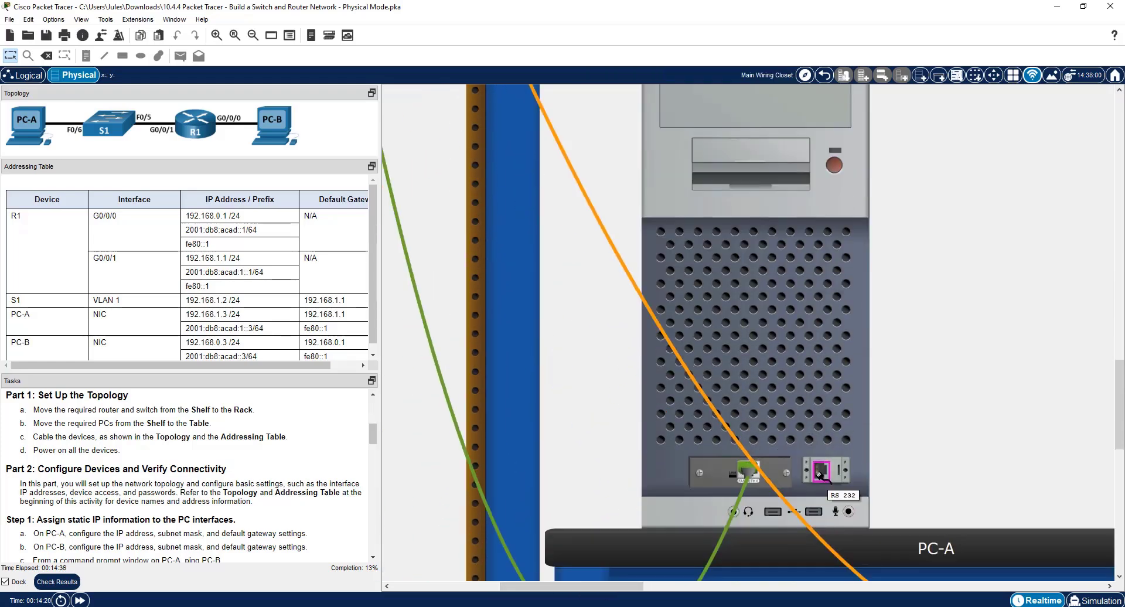
{"action": "left_click", "coordinate": [820, 471]}
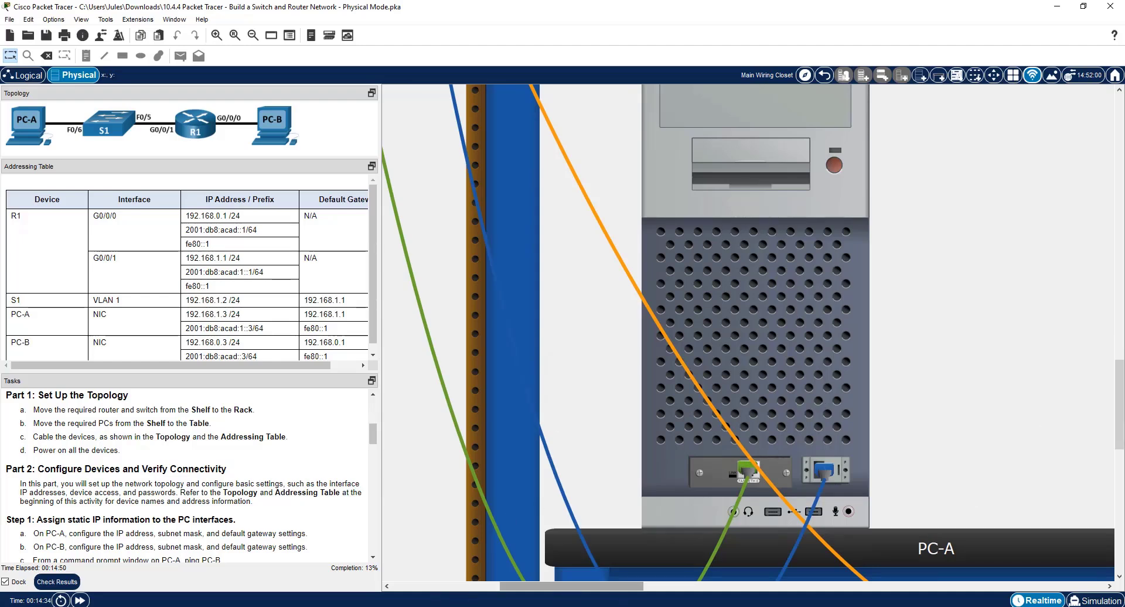
Take another light-blue console cable from the pegboard and plug one end into PC-B's RS 232 port.
{"action": "scroll", "coordinate": [565, 442], "scroll_direction": "up", "scroll_amount": 10}
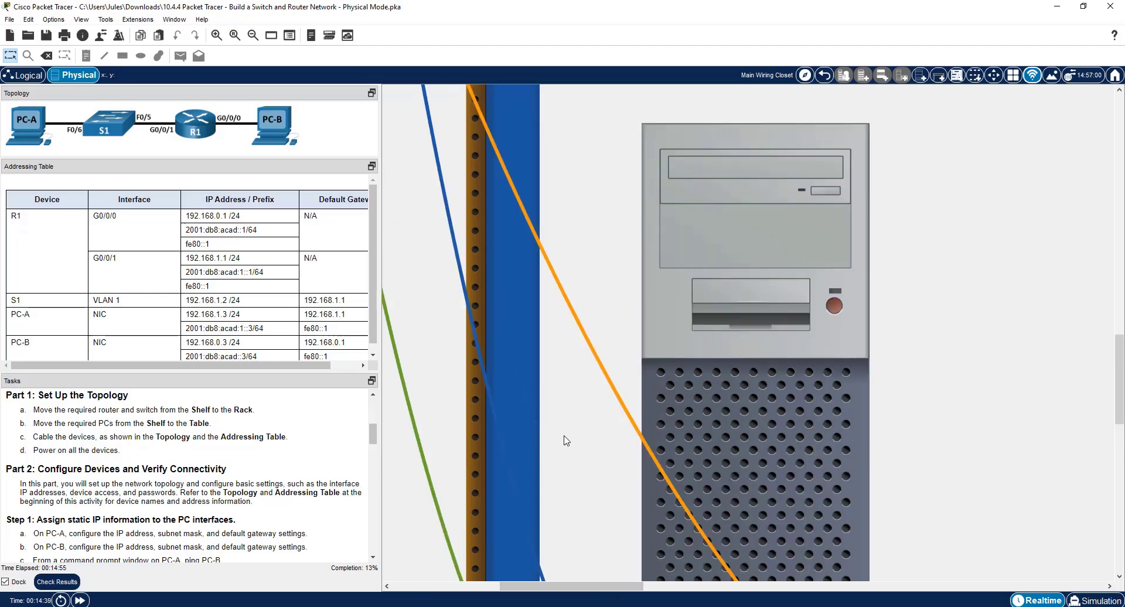
{"action": "scroll", "coordinate": [558, 424], "scroll_direction": "up", "scroll_amount": 5}
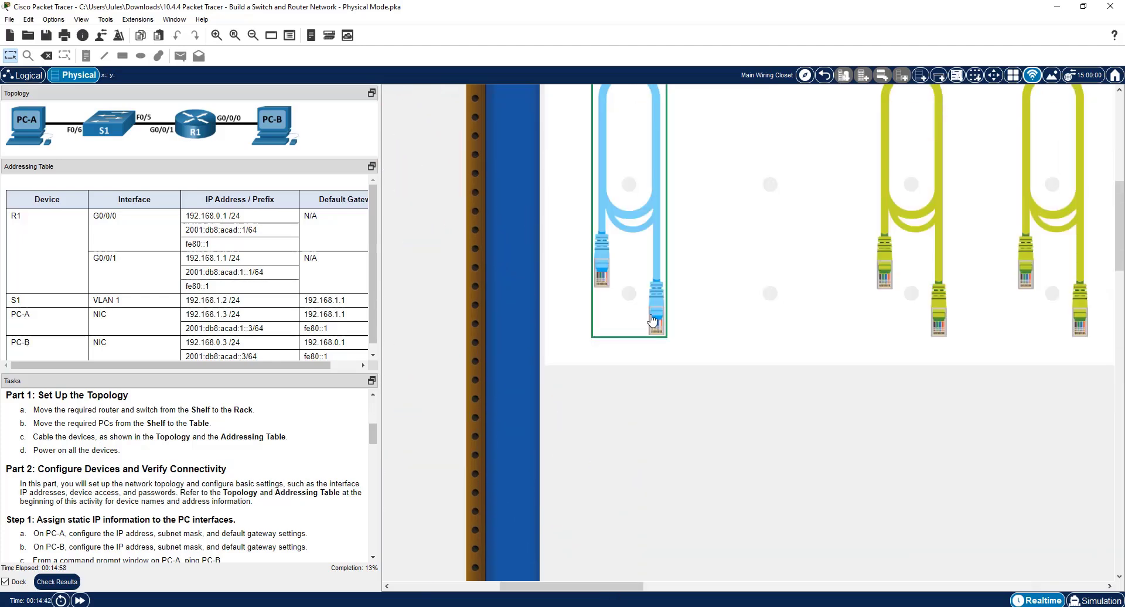
{"action": "left_click", "coordinate": [655, 321]}
{"action": "left_click_drag", "start_coordinate": [540, 586], "coordinate": [664, 585]}
{"action": "scroll", "coordinate": [779, 501], "scroll_direction": "down", "scroll_amount": 9}
{"action": "scroll", "coordinate": [791, 498], "scroll_direction": "down", "scroll_amount": 19}
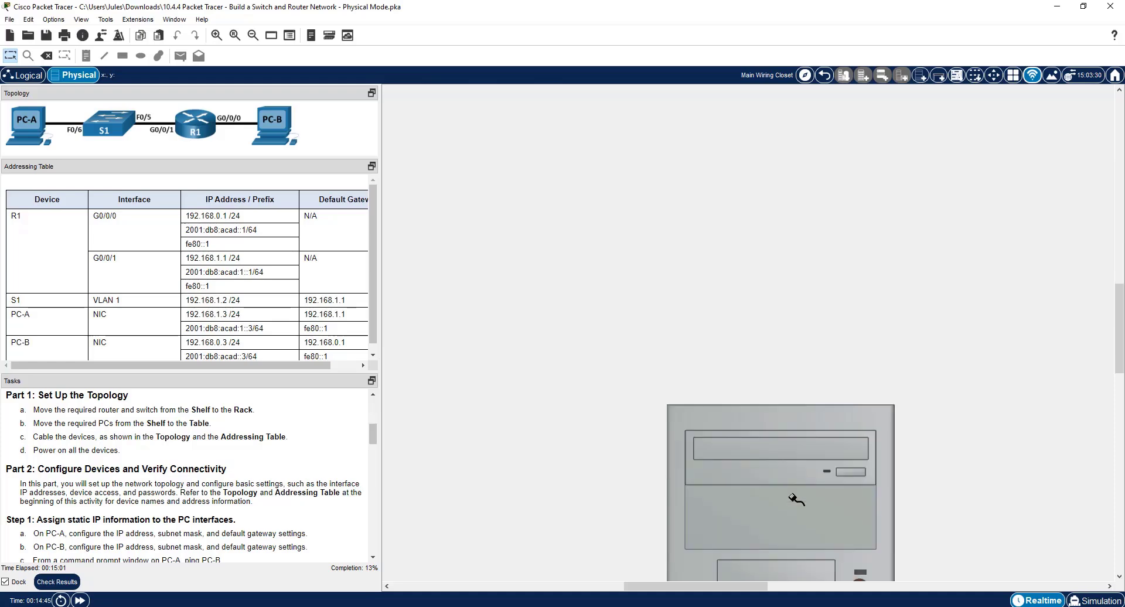
{"action": "left_click", "coordinate": [839, 481]}
Attach the other end of PC-B's console cable to the console port of R1.
{"action": "scroll", "coordinate": [542, 282], "scroll_direction": "up", "scroll_amount": 20}
{"action": "scroll", "coordinate": [542, 283], "scroll_direction": "up", "scroll_amount": 10}
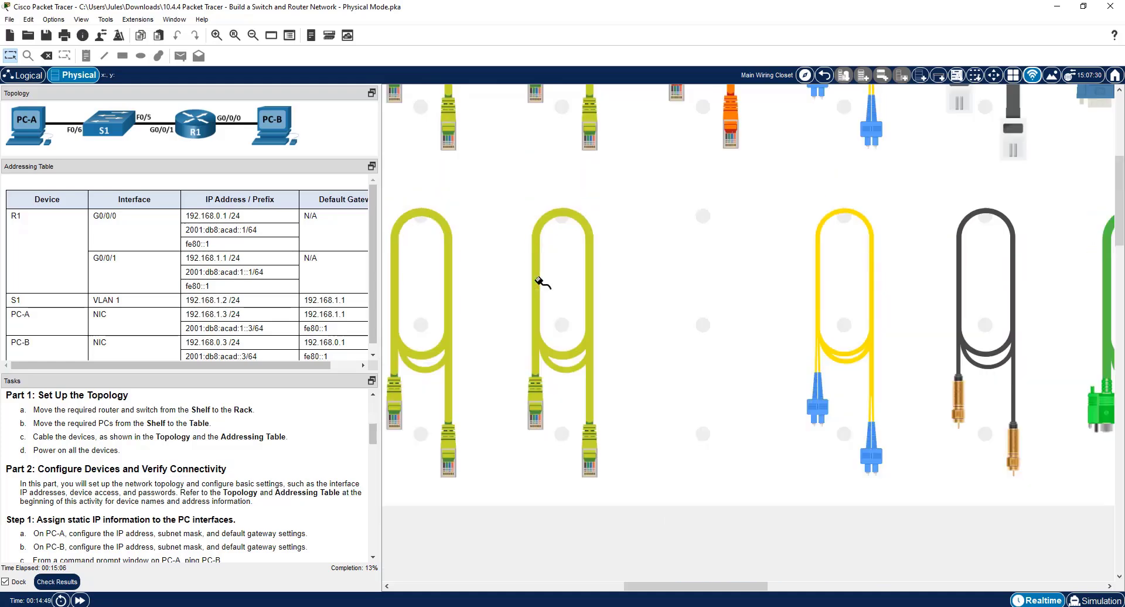
{"action": "left_click_drag", "start_coordinate": [703, 586], "coordinate": [484, 557]}
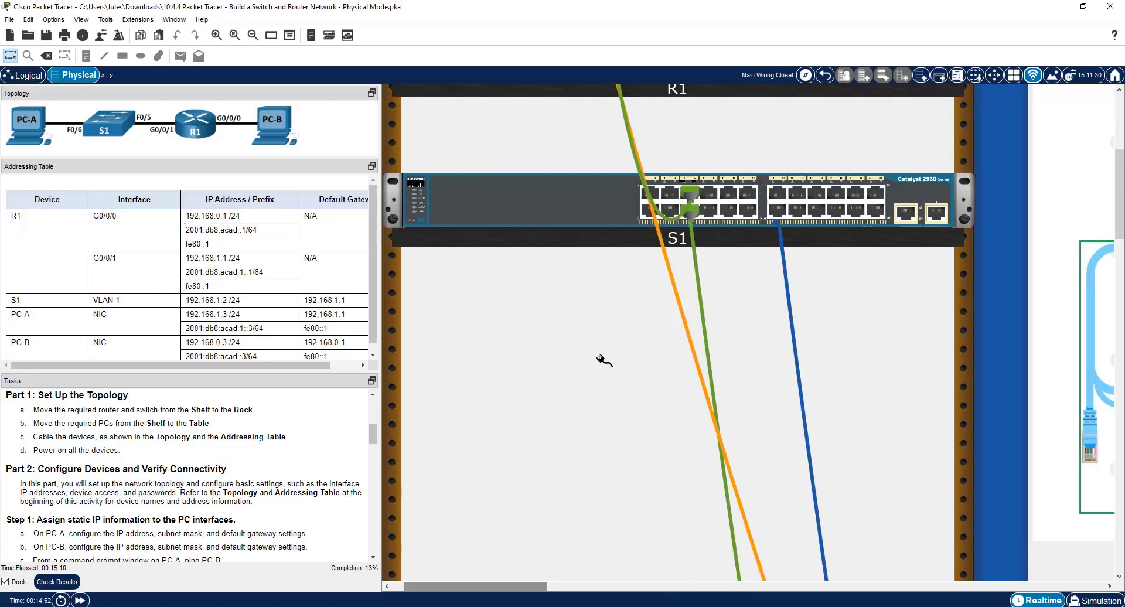
{"action": "scroll", "coordinate": [602, 359], "scroll_direction": "up", "scroll_amount": 4}
{"action": "left_click_drag", "start_coordinate": [577, 201], "coordinate": [577, 202]}
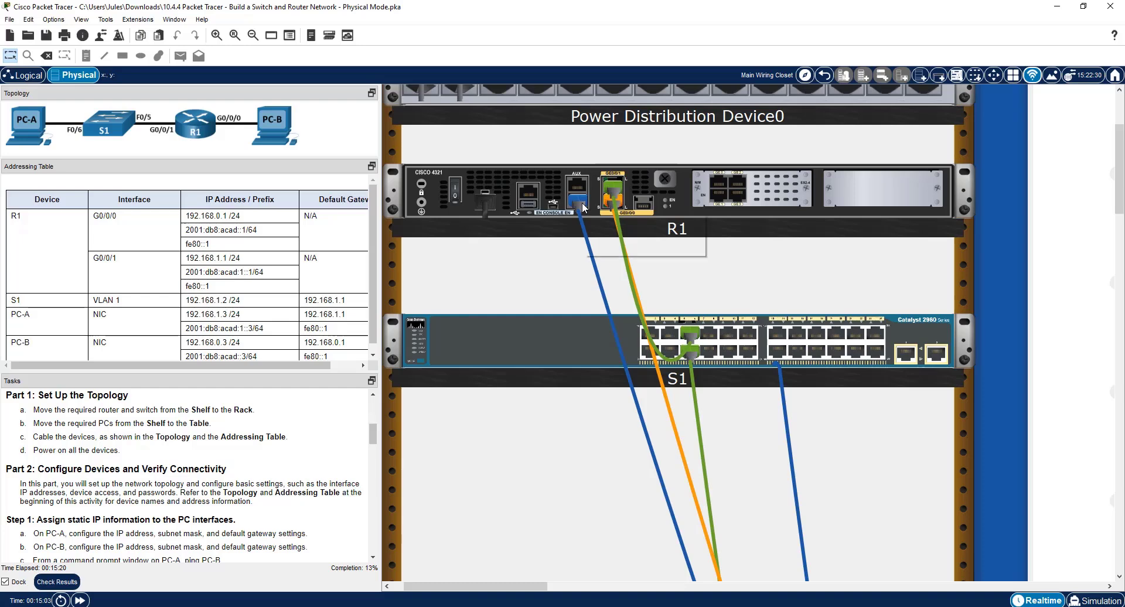
{"action": "mouse_move", "coordinate": [582, 203]}
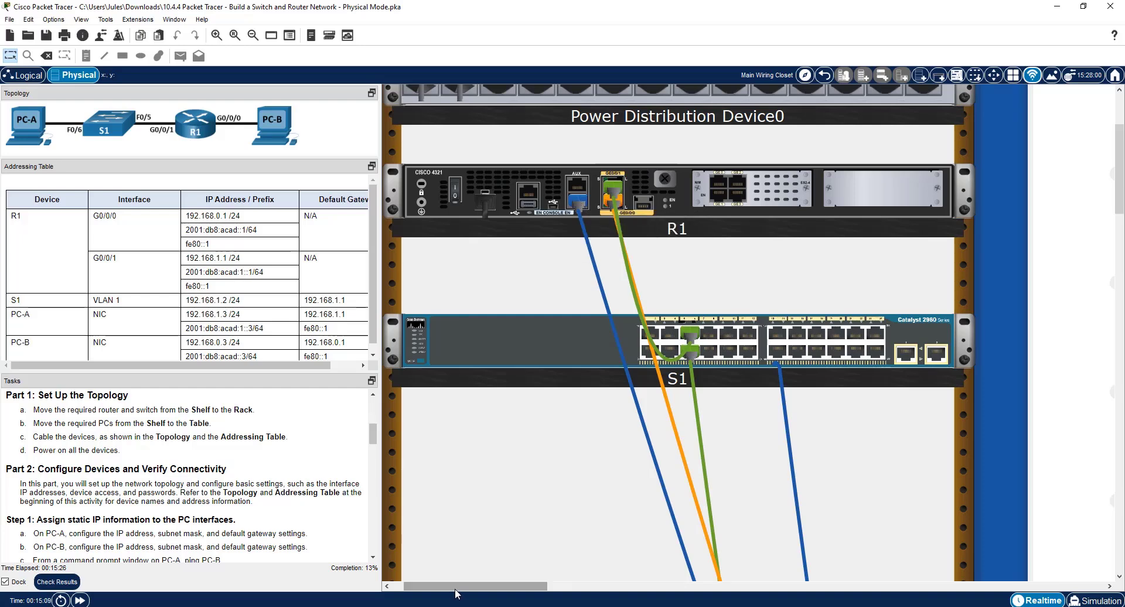
Power on router R1 in the rack and inspect the rear of switch S1.
{"action": "left_click_drag", "start_coordinate": [448, 587], "coordinate": [436, 587]}
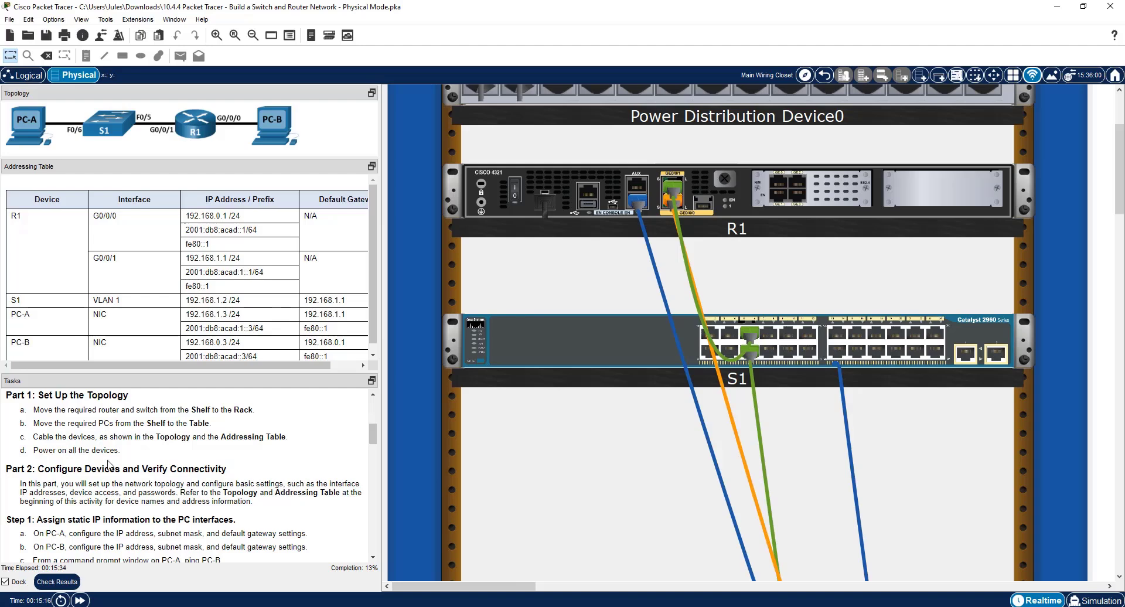
{"action": "mouse_move", "coordinate": [522, 190]}
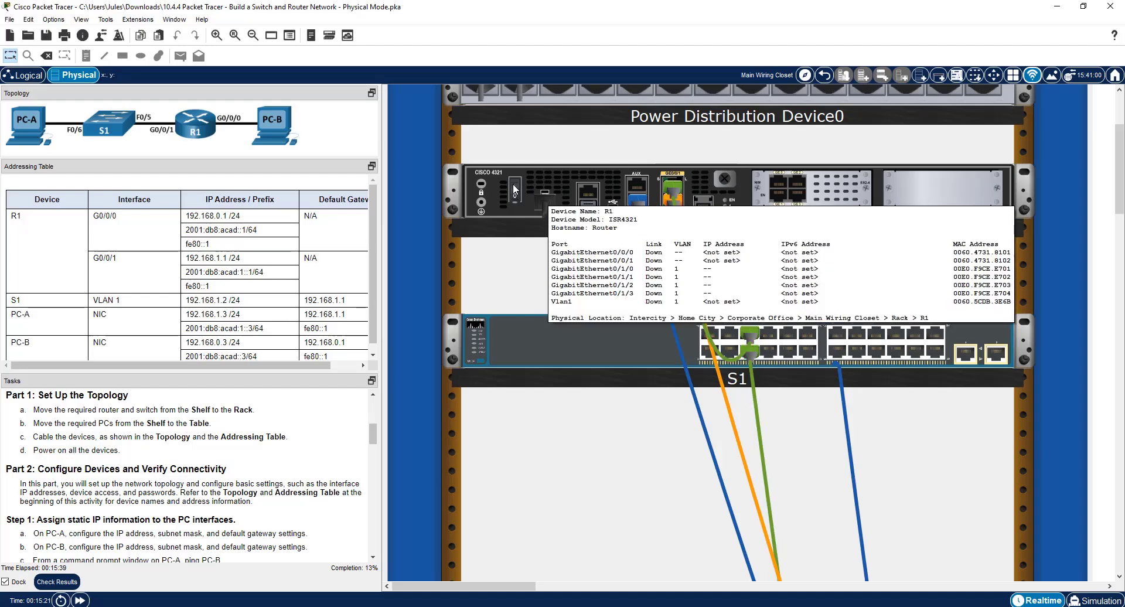
{"action": "left_click", "coordinate": [513, 185]}
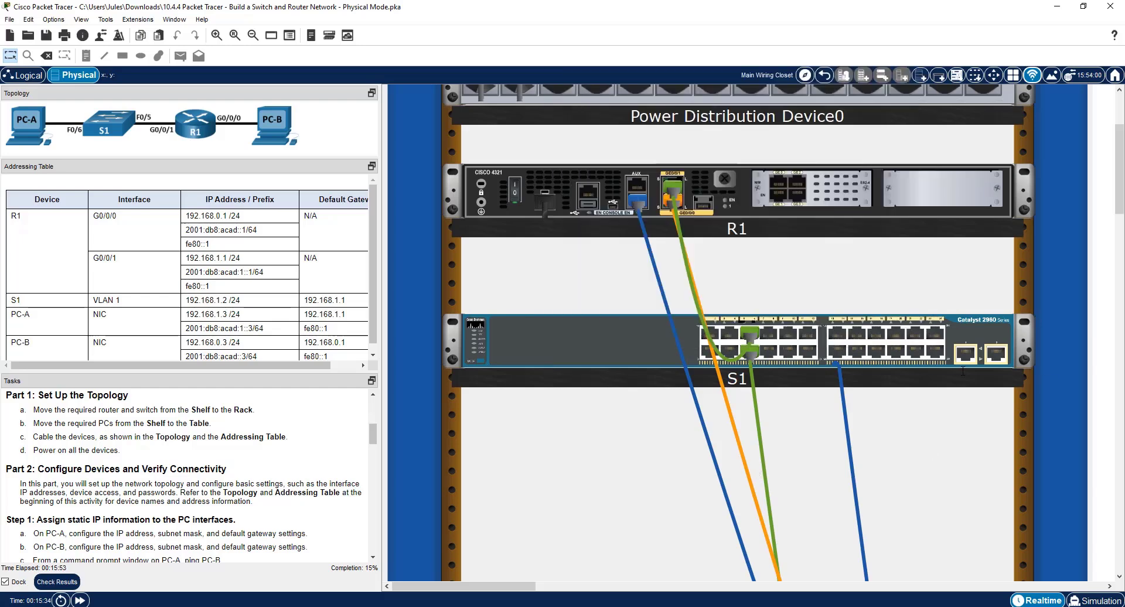
{"action": "mouse_move", "coordinate": [1016, 358]}
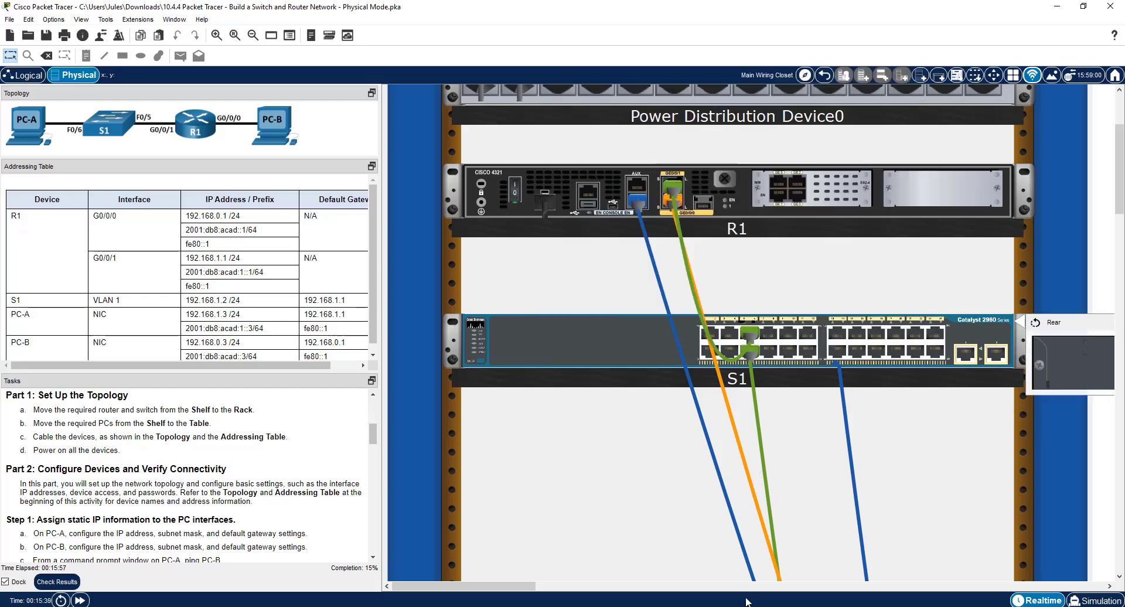
Power on PC-A and PC-B on the table.
{"action": "left_click_drag", "start_coordinate": [466, 586], "coordinate": [582, 586]}
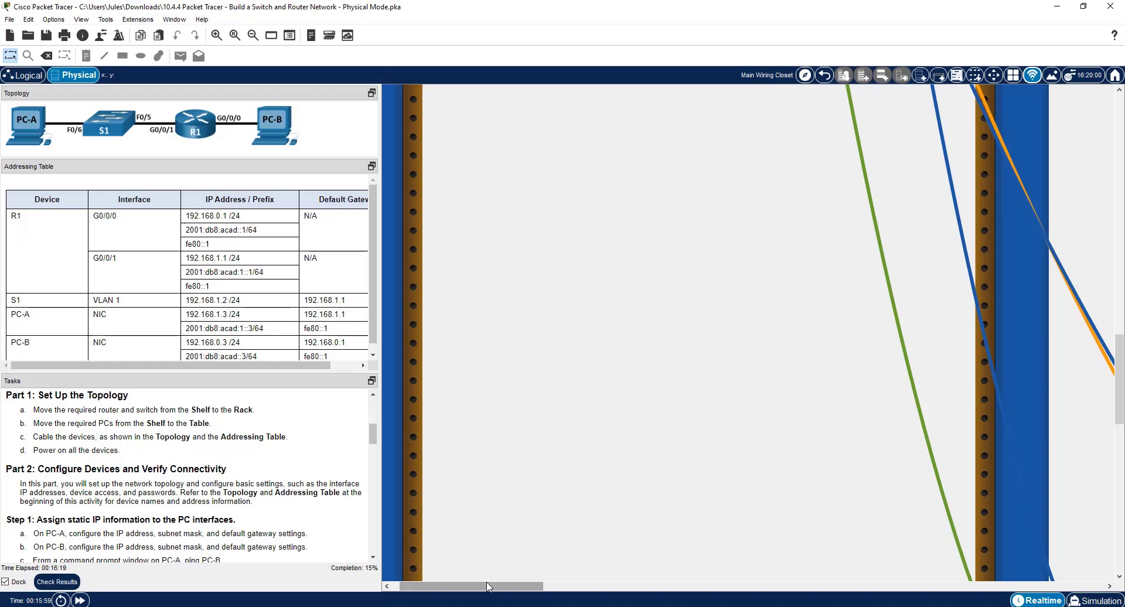
{"action": "left_click_drag", "start_coordinate": [486, 586], "coordinate": [564, 582]}
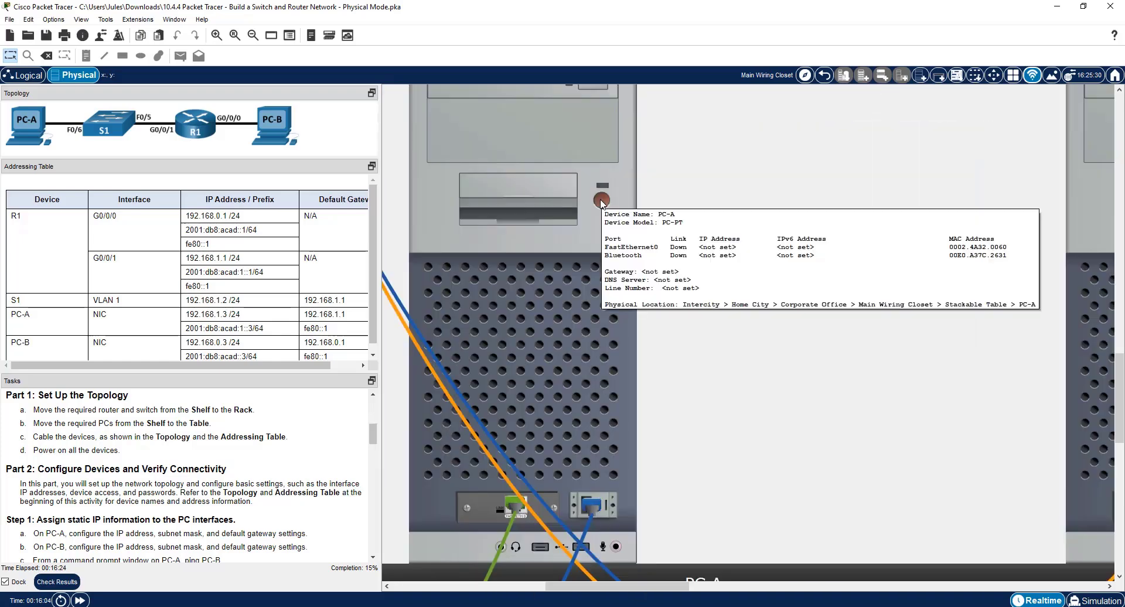
{"action": "left_click", "coordinate": [601, 201]}
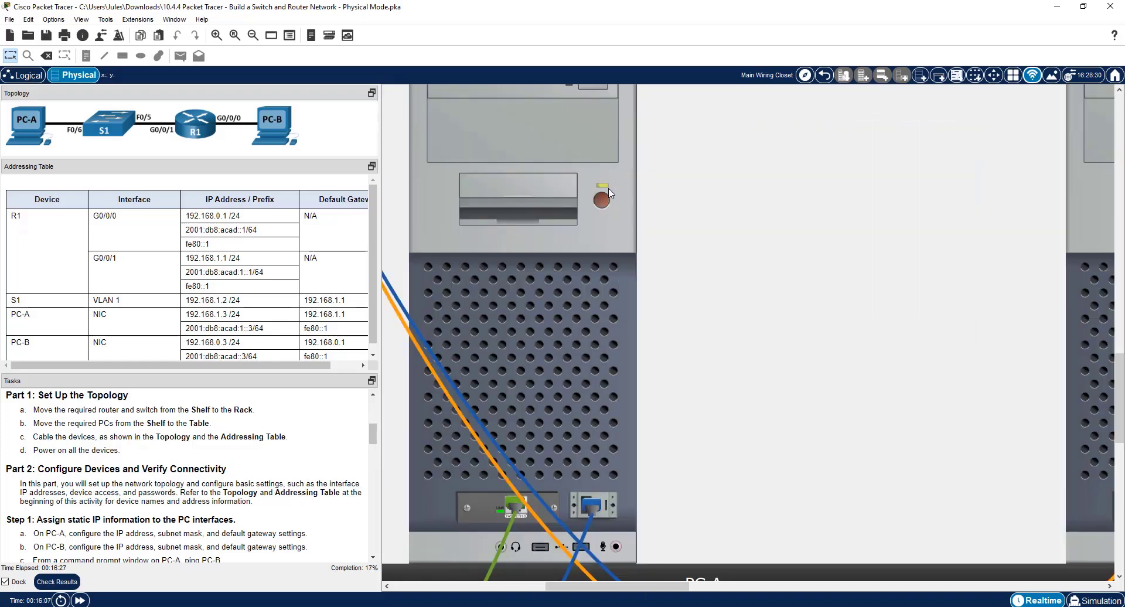
{"action": "left_click_drag", "start_coordinate": [605, 590], "coordinate": [684, 589]}
{"action": "left_click", "coordinate": [859, 192]}
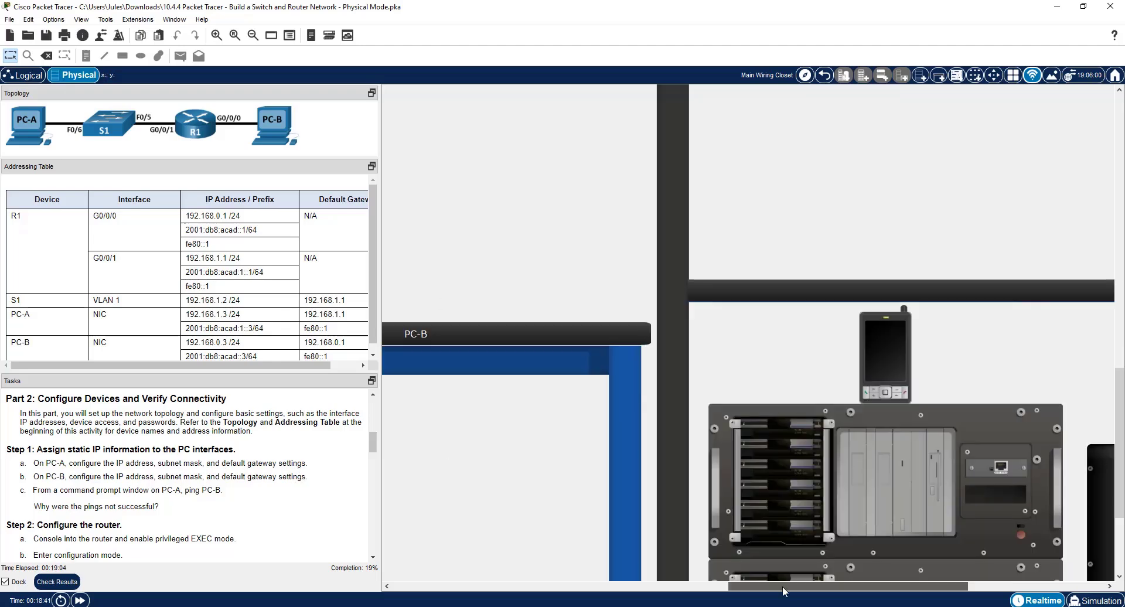
Open PC-A's IP Configuration and place its window clear of the addressing table.
{"action": "left_click_drag", "start_coordinate": [779, 586], "coordinate": [578, 585]}
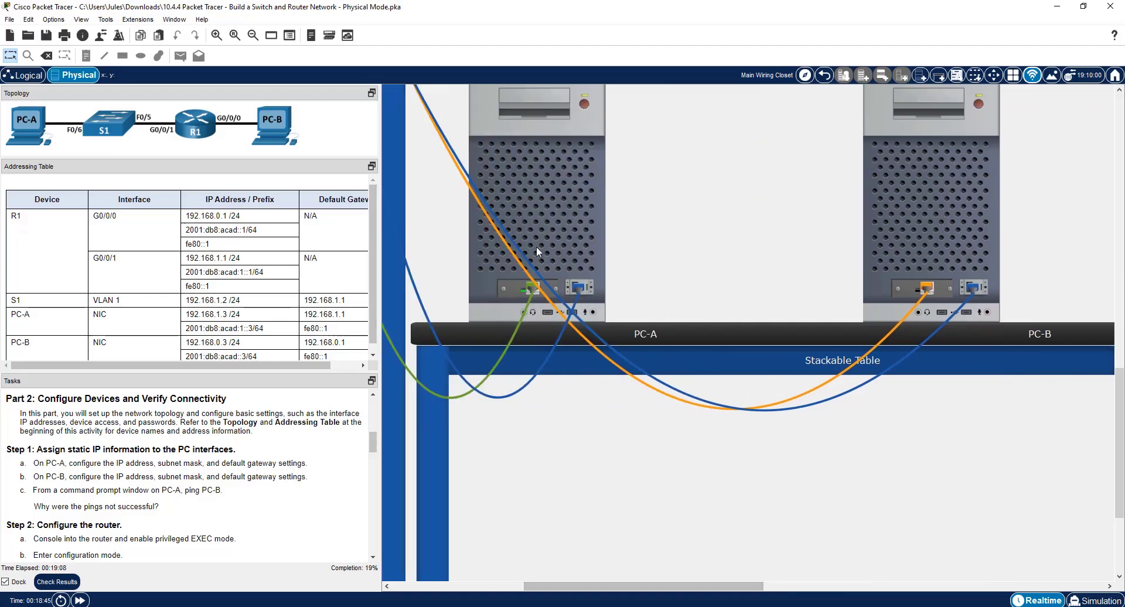
{"action": "left_click", "coordinate": [577, 218]}
{"action": "left_click", "coordinate": [423, 127]}
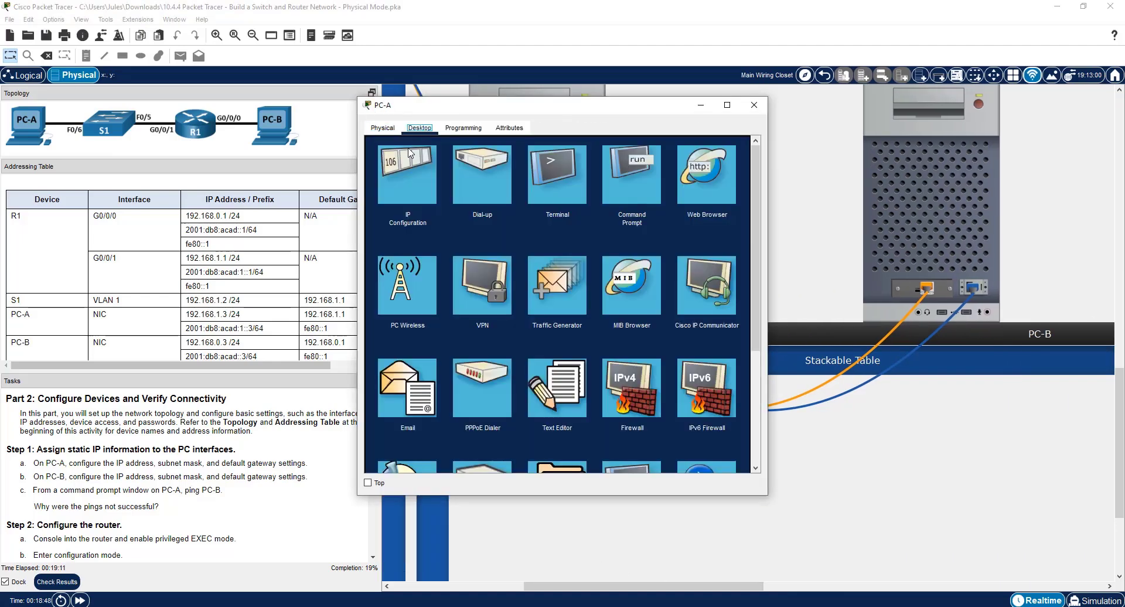
{"action": "left_click", "coordinate": [409, 154]}
{"action": "left_click_drag", "start_coordinate": [453, 108], "coordinate": [578, 134]}
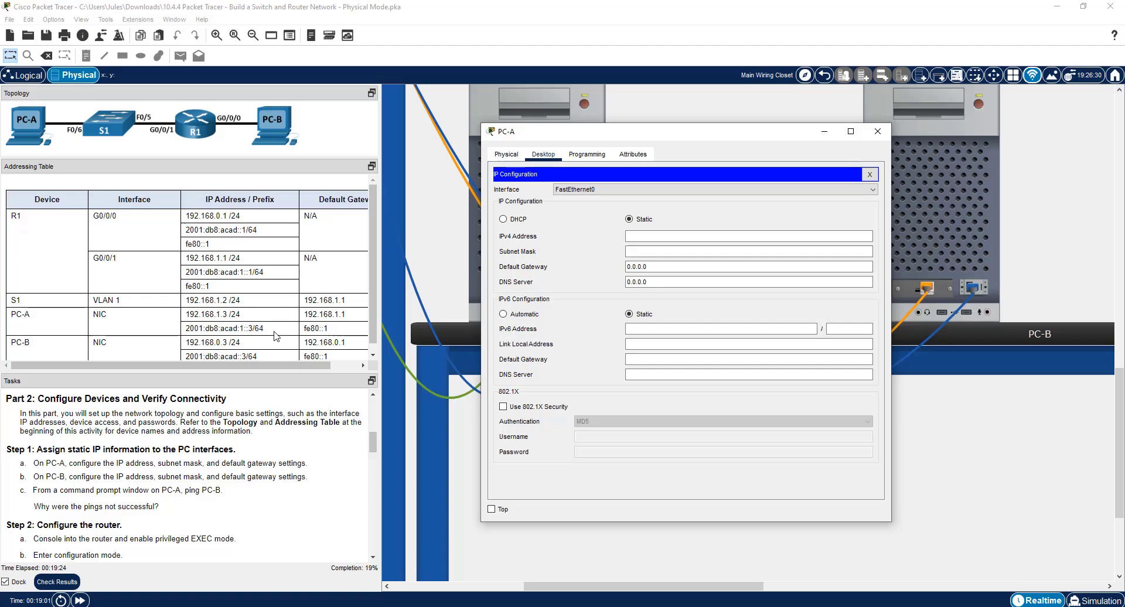
Copy PC-A's IPv4 address 192.168.1.3 from the addressing table into its static IP configuration.
{"action": "left_click_drag", "start_coordinate": [187, 314], "coordinate": [228, 314]}
{"action": "right_click", "coordinate": [208, 311]}
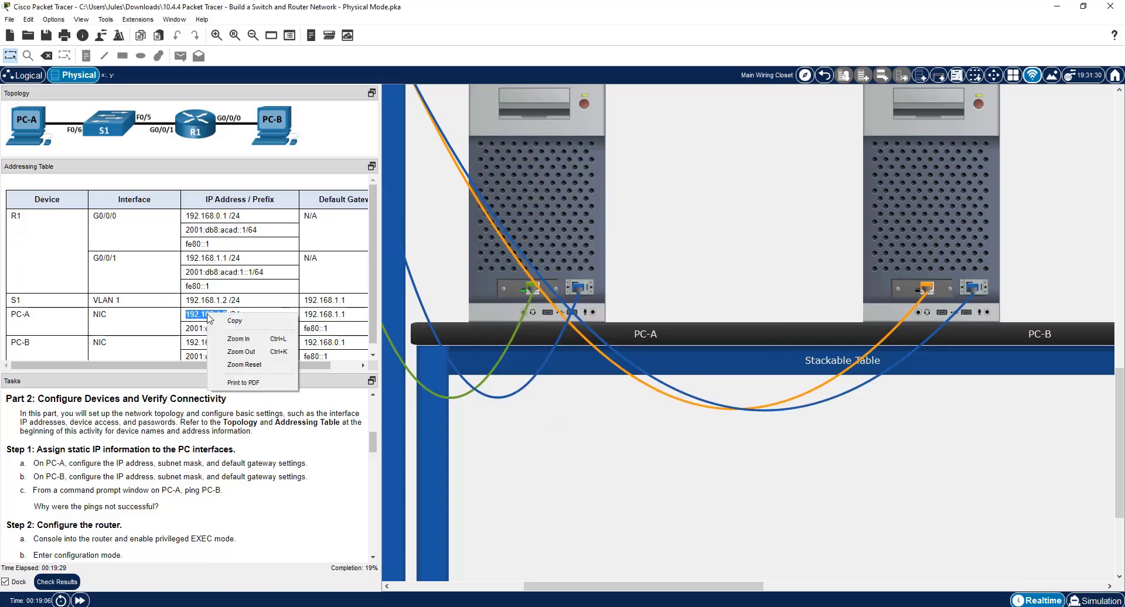
{"action": "left_click", "coordinate": [234, 321]}
{"action": "left_click", "coordinate": [573, 224]}
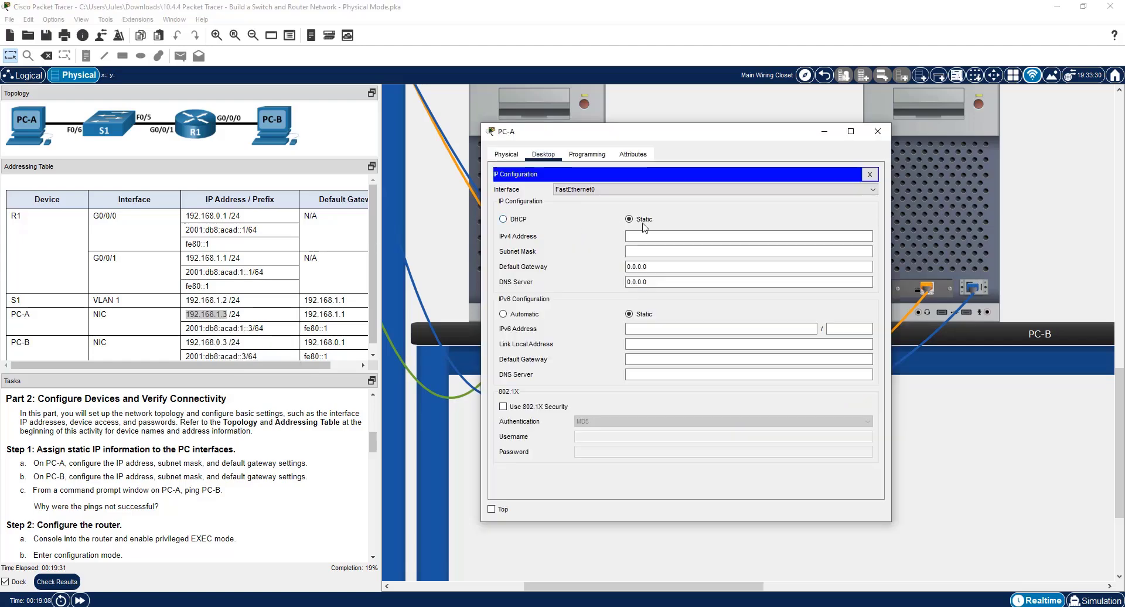
{"action": "left_click", "coordinate": [639, 236]}
{"action": "right_click", "coordinate": [639, 236]}
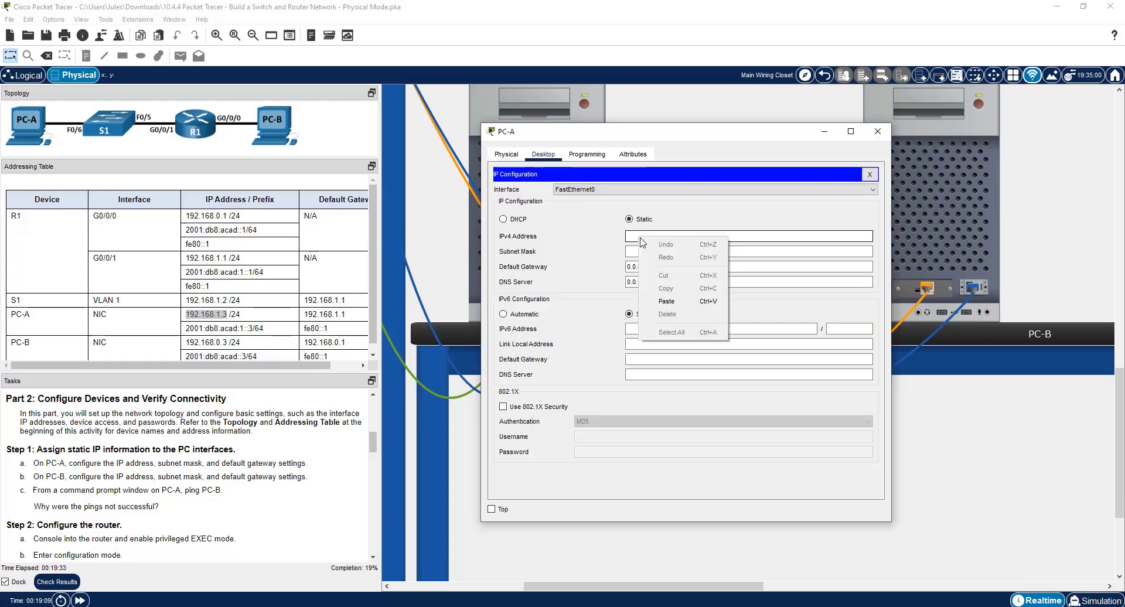
{"action": "left_click", "coordinate": [674, 300]}
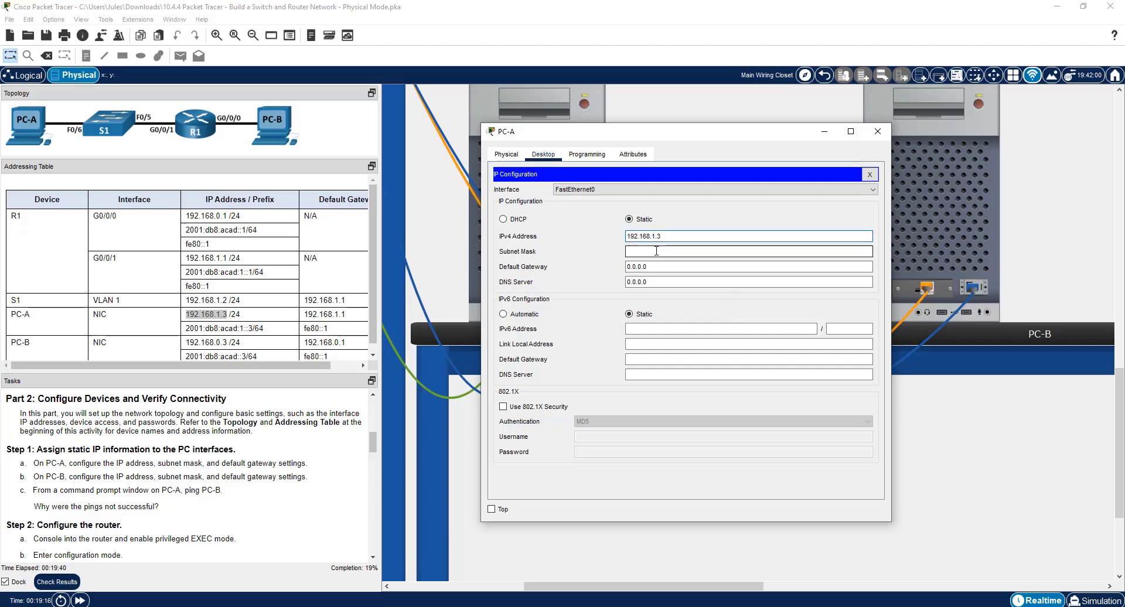
Set PC-A's subnet mask to 255.255.255.0 and its IPv4 default gateway to 192.168.1.1.
{"action": "left_click", "coordinate": [679, 251]}
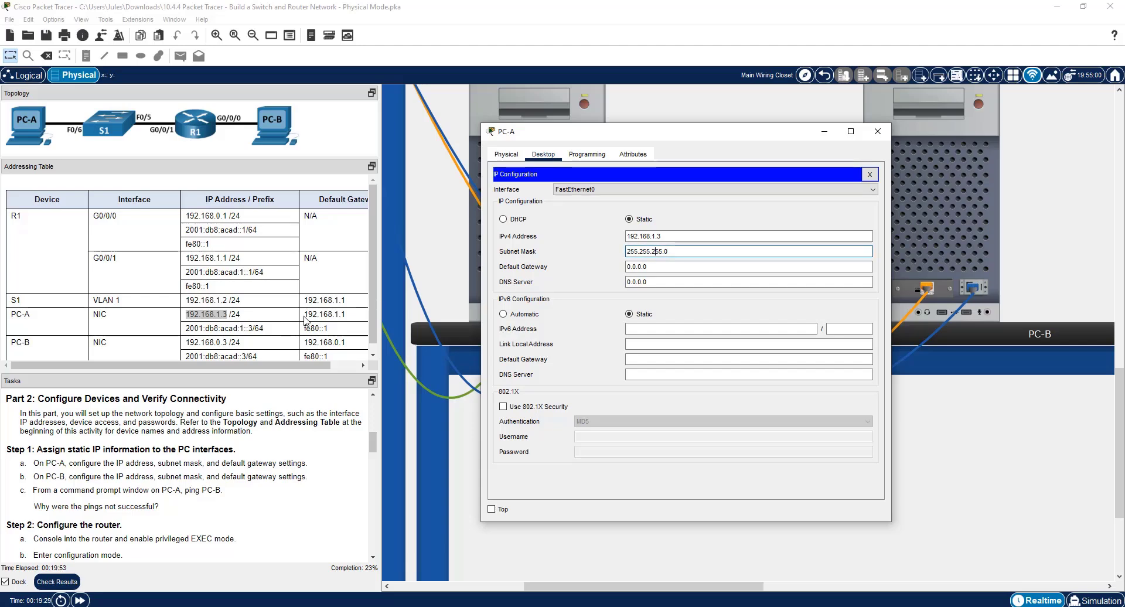
{"action": "left_click", "coordinate": [319, 326]}
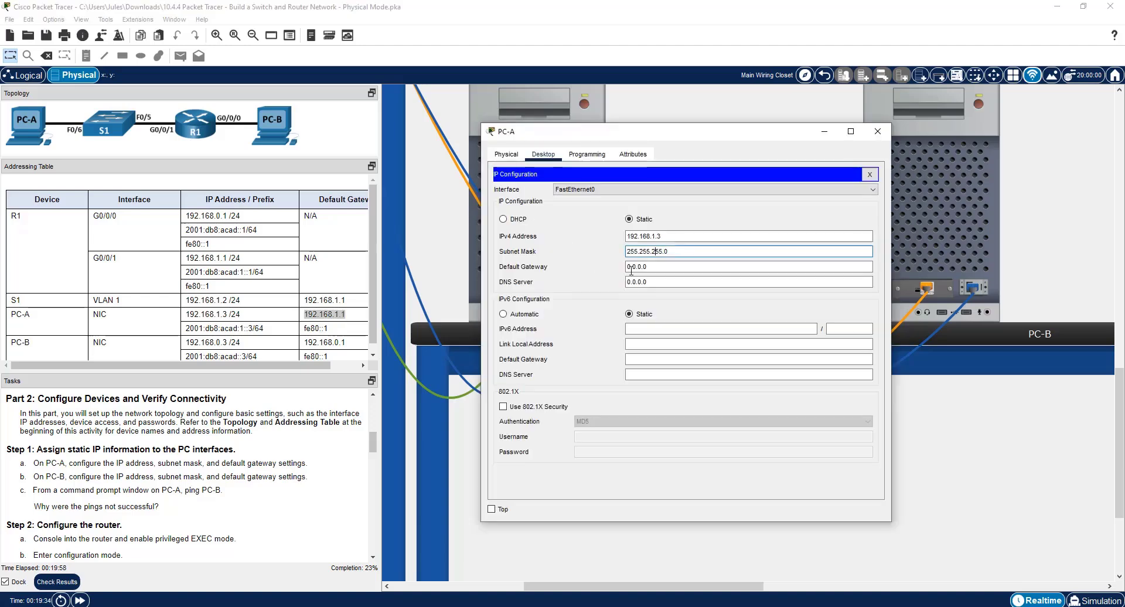
{"action": "left_click_drag", "start_coordinate": [628, 268], "coordinate": [649, 267]}
{"action": "key", "text": "ctrl+v"}
Set PC-A's static IPv6 address to 2001:db8:acad:1::3 from the addressing table, with prefix length 64.
{"action": "left_click", "coordinate": [695, 330]}
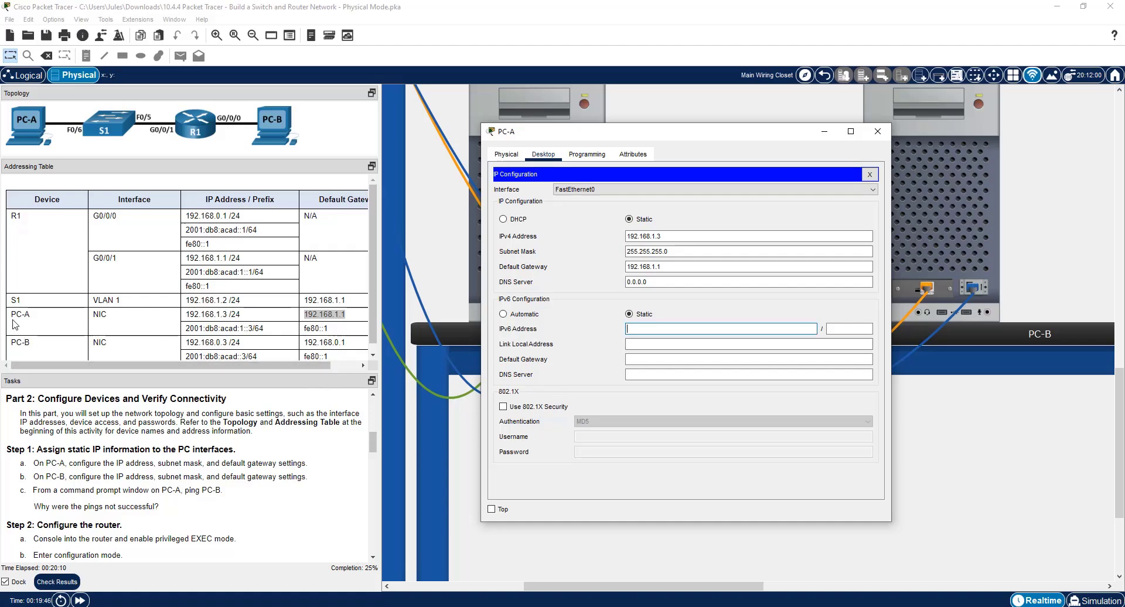
{"action": "left_click_drag", "start_coordinate": [186, 328], "coordinate": [253, 332]}
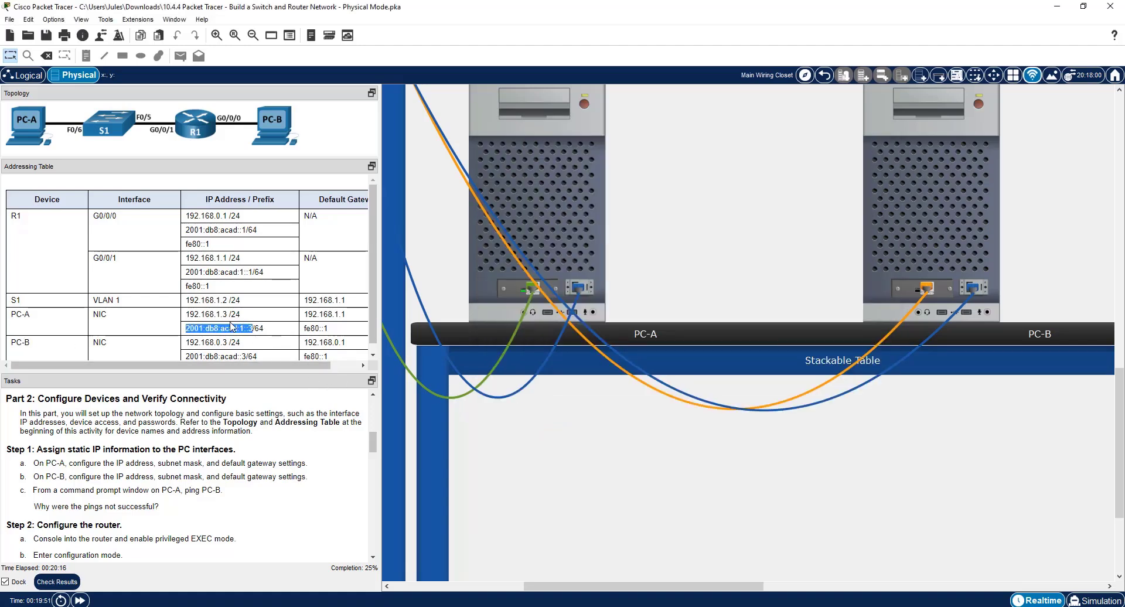
{"action": "right_click", "coordinate": [234, 325]}
{"action": "left_click", "coordinate": [249, 335]}
{"action": "left_click", "coordinate": [569, 202]}
{"action": "key", "text": "ctrl+v"}
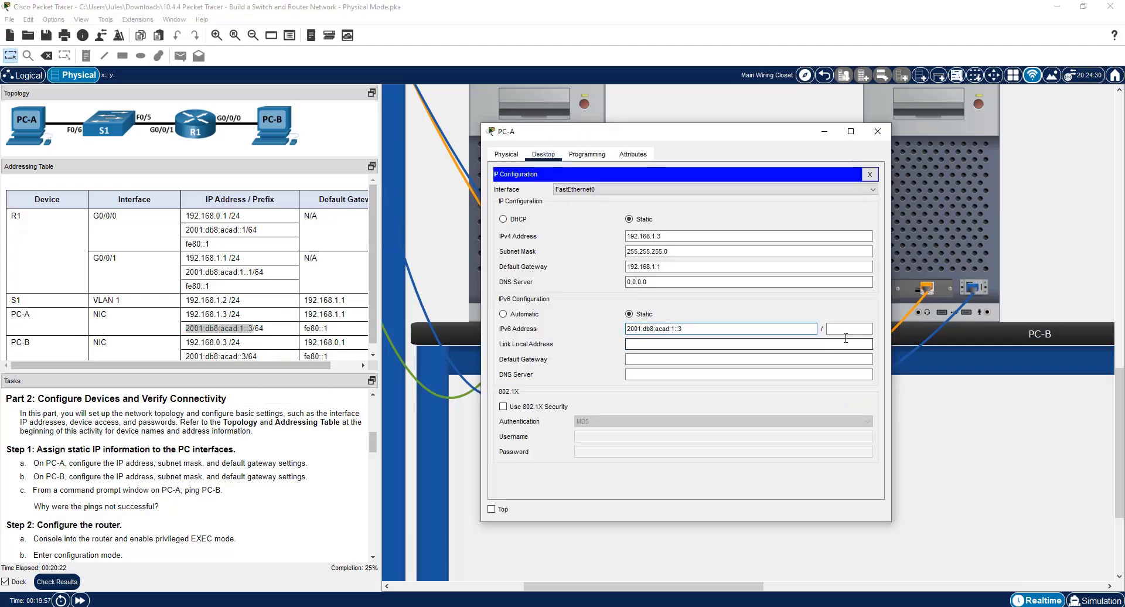
{"action": "left_click", "coordinate": [835, 329]}
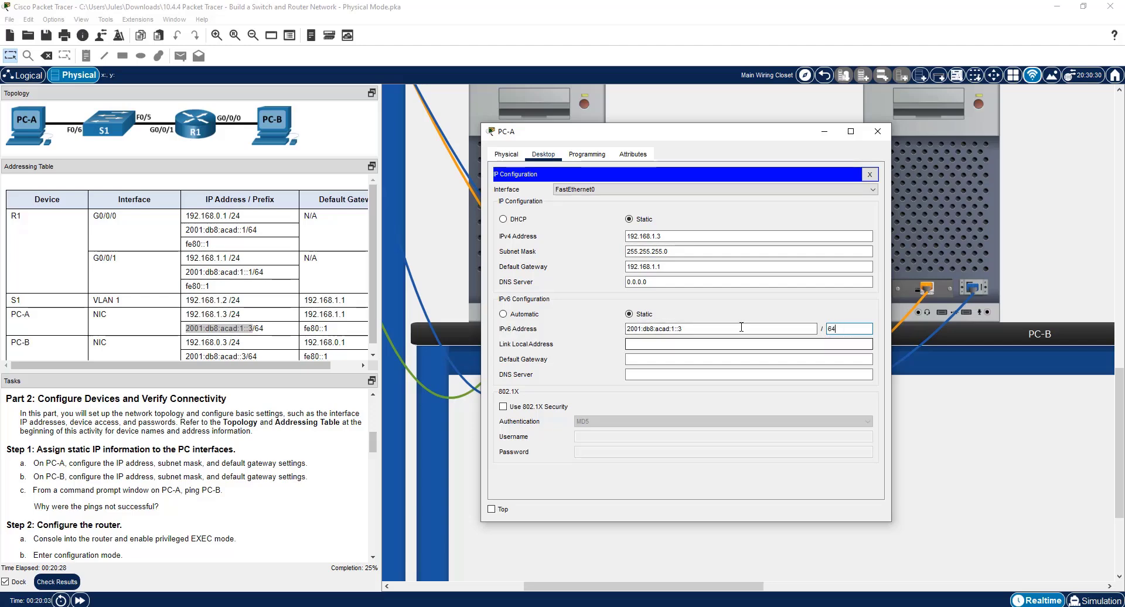
Copy PC-A's IPv6 default gateway fe80::1 from the addressing table into its IP configuration and close PC-A's window.
{"action": "left_click", "coordinate": [704, 343]}
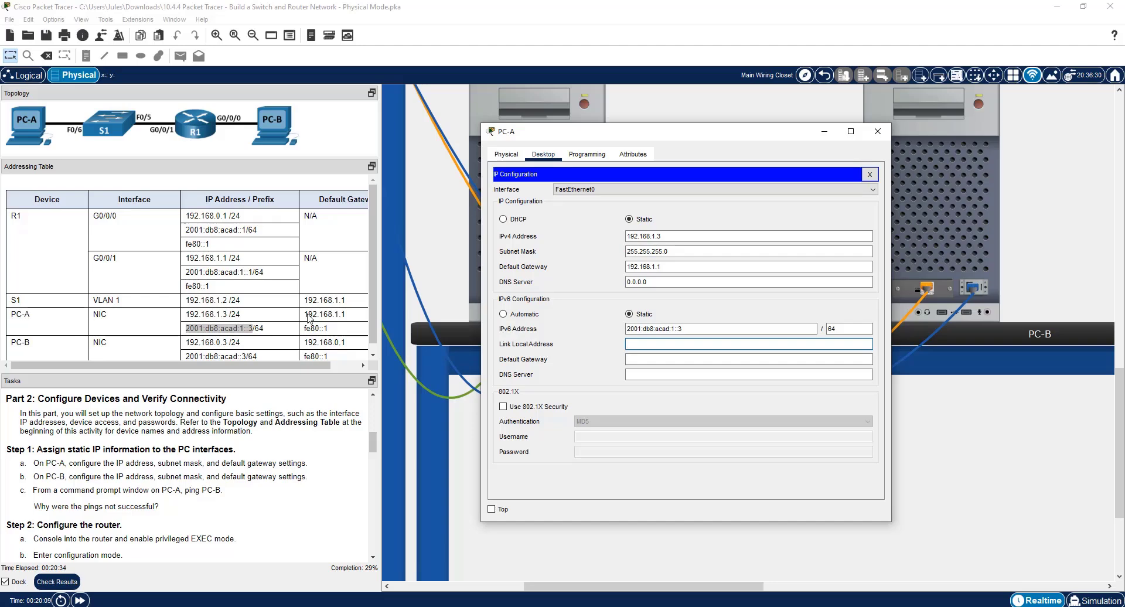
{"action": "left_click_drag", "start_coordinate": [336, 331], "coordinate": [301, 332]}
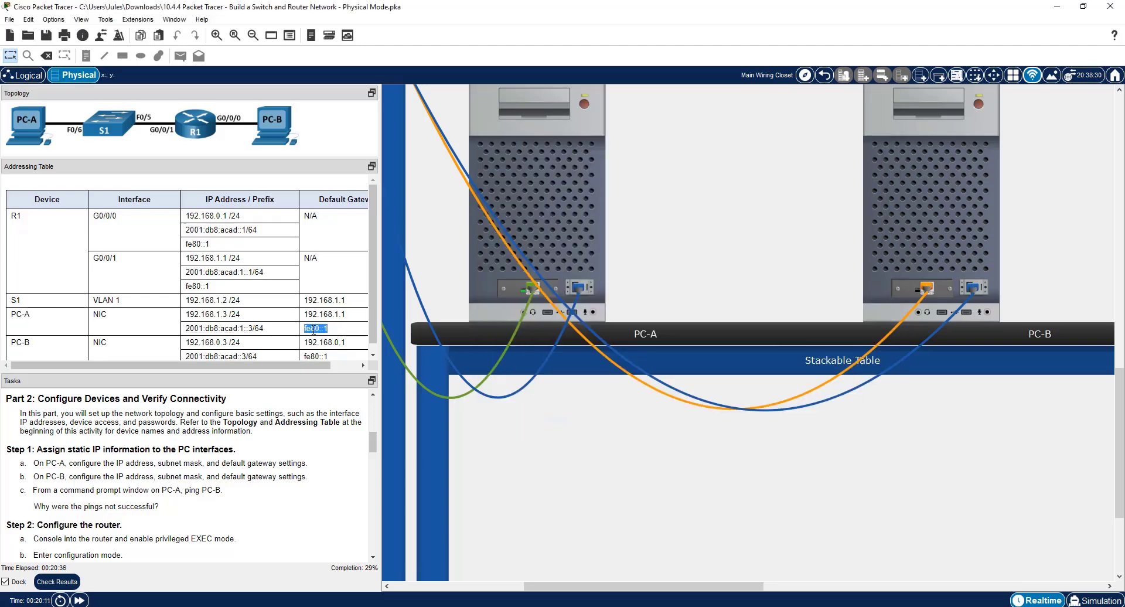
{"action": "right_click", "coordinate": [314, 329]}
{"action": "left_click", "coordinate": [334, 336]}
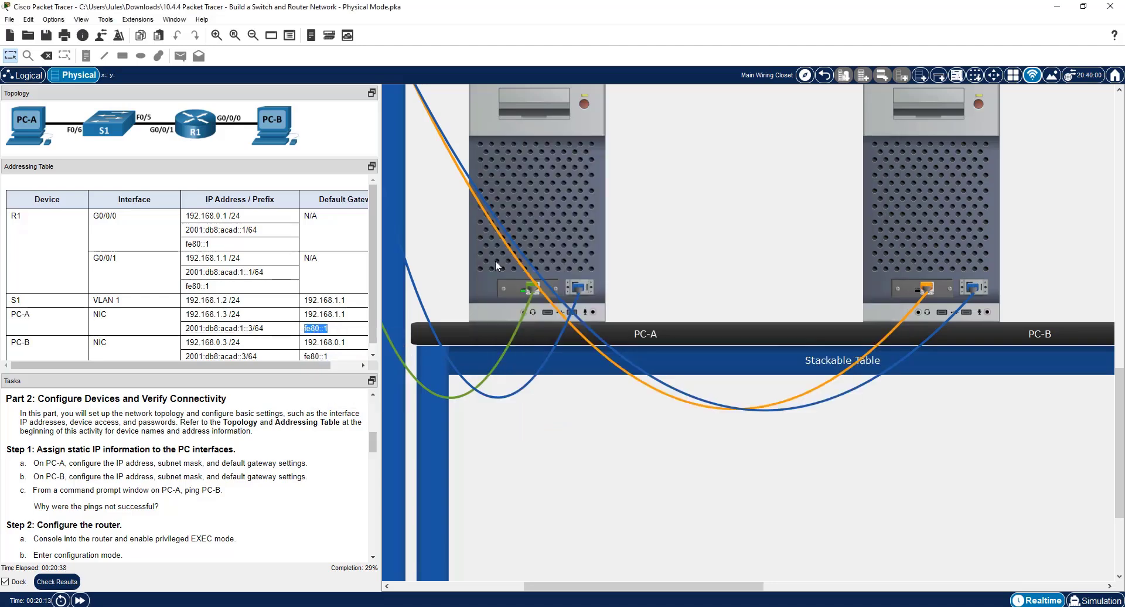
{"action": "left_click", "coordinate": [549, 245]}
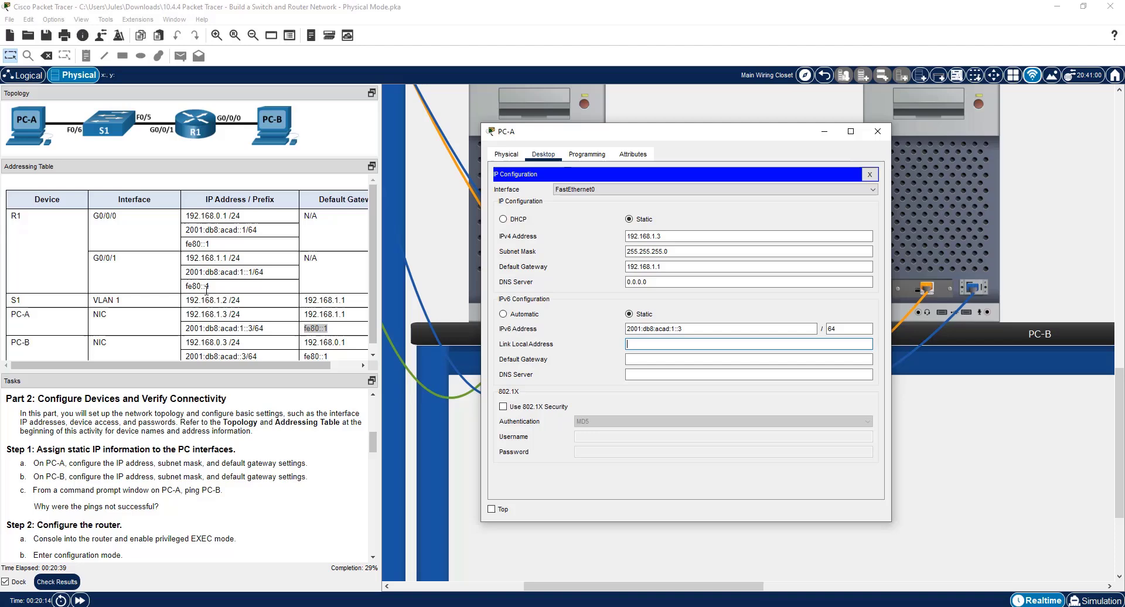
{"action": "left_click", "coordinate": [643, 356]}
{"action": "right_click", "coordinate": [643, 359]}
{"action": "left_click", "coordinate": [662, 427]}
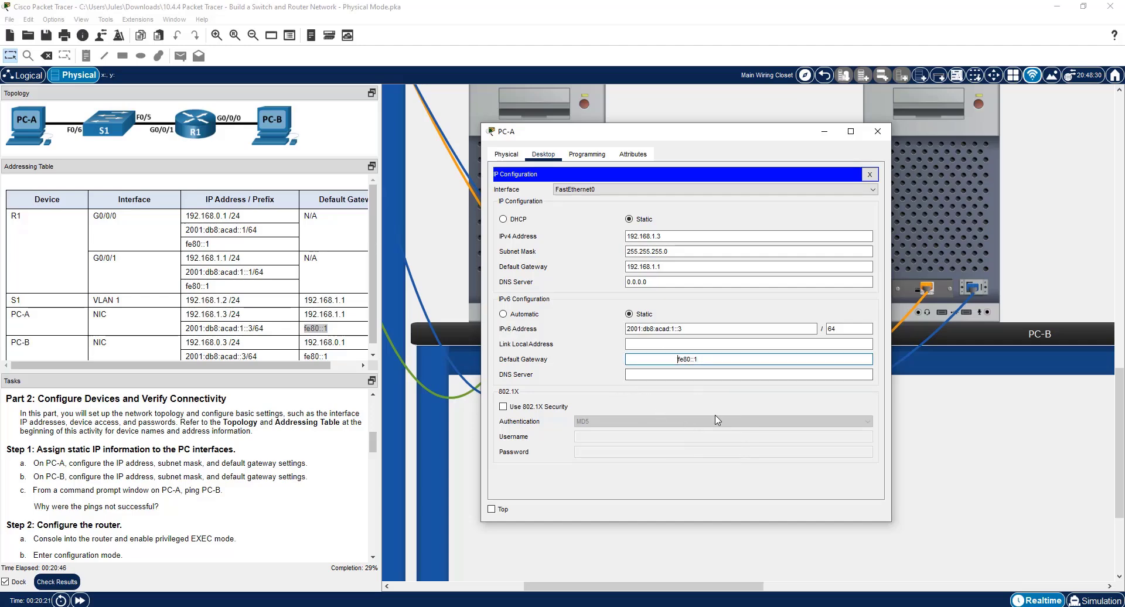
{"action": "key", "text": "BackSpace"}
{"action": "key", "text": "BackSpace"}
{"action": "key", "text": "BackSpace"}
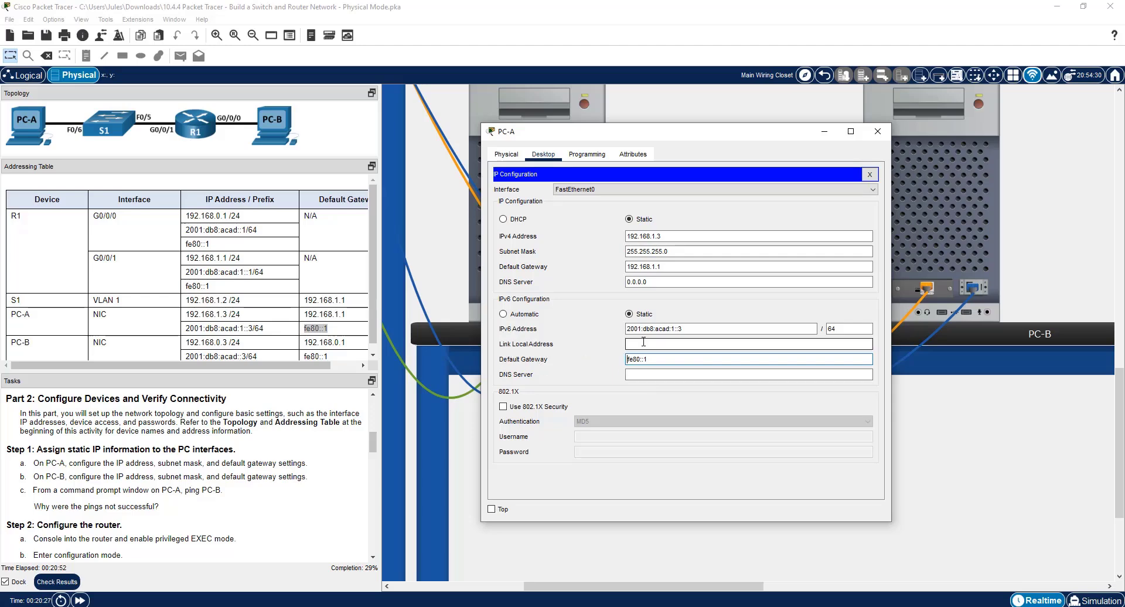
{"action": "left_click", "coordinate": [877, 131]}
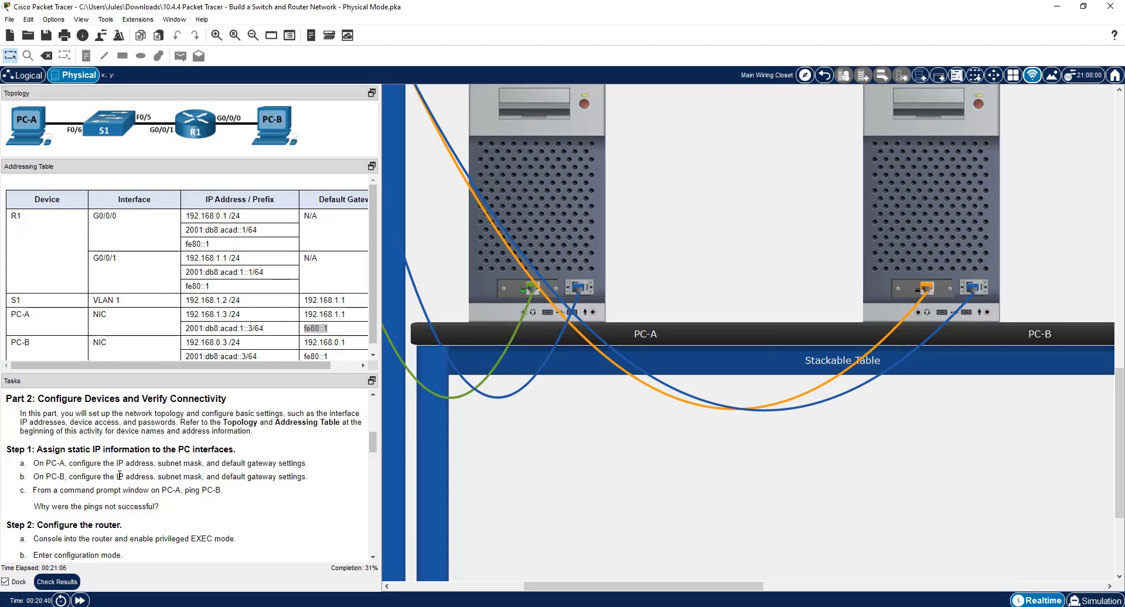
Open PC-B's IP Configuration with its window clear of the addressing table and PC-B's table rows in view.
{"action": "left_click", "coordinate": [924, 231]}
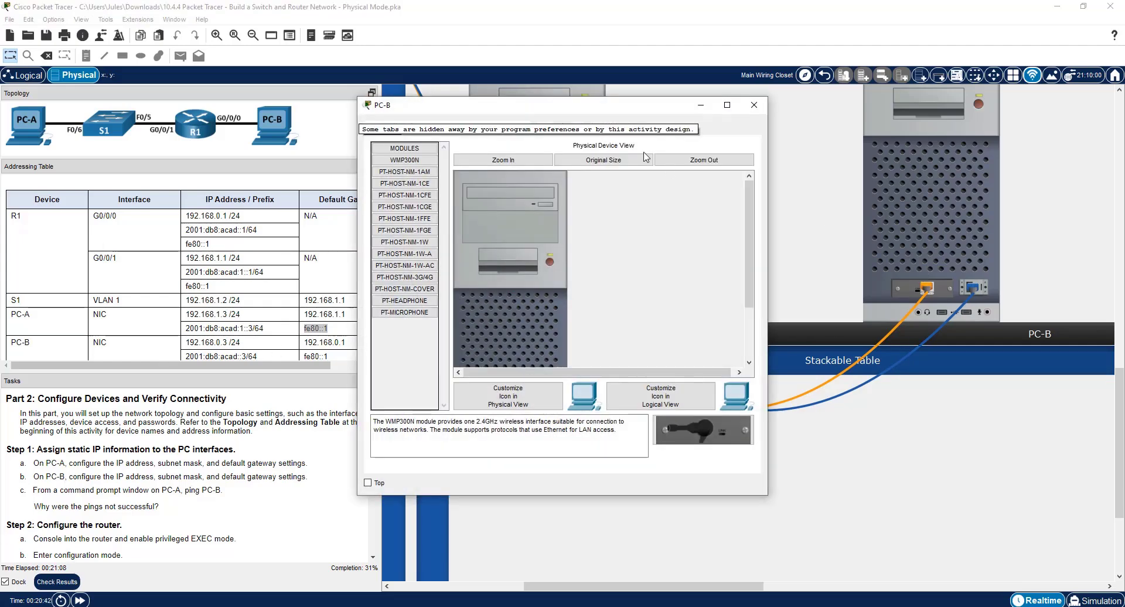
{"action": "left_click_drag", "start_coordinate": [596, 115], "coordinate": [743, 151]}
{"action": "scroll", "coordinate": [175, 345], "scroll_direction": "down", "scroll_amount": 1}
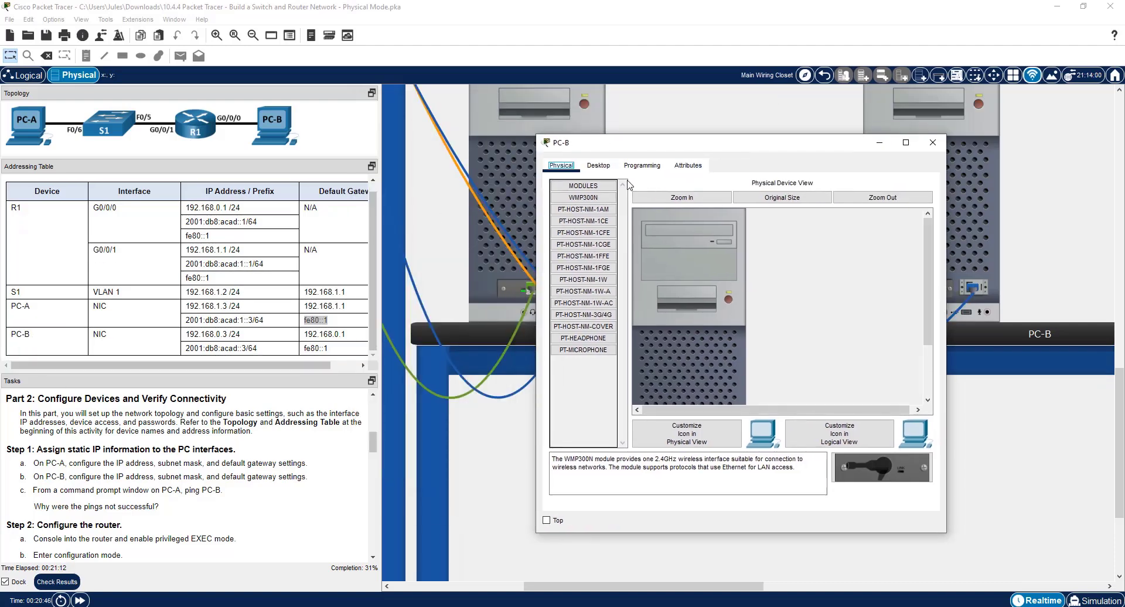
{"action": "left_click", "coordinate": [598, 166]}
{"action": "left_click", "coordinate": [612, 245]}
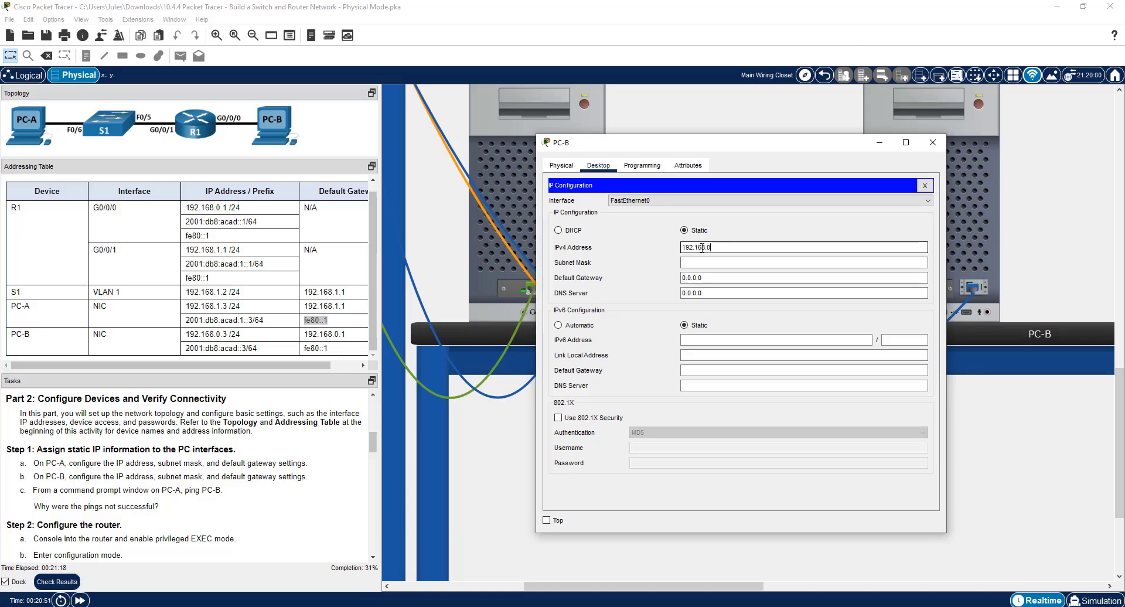
Set PC-B's static IPv4 address to 192.168.0.3, subnet mask to 255.255.255.0 and default gateway to 192.168.0.1.
{"action": "type", "text": "192.168.0.3"}
{"action": "key", "text": "Tab"}
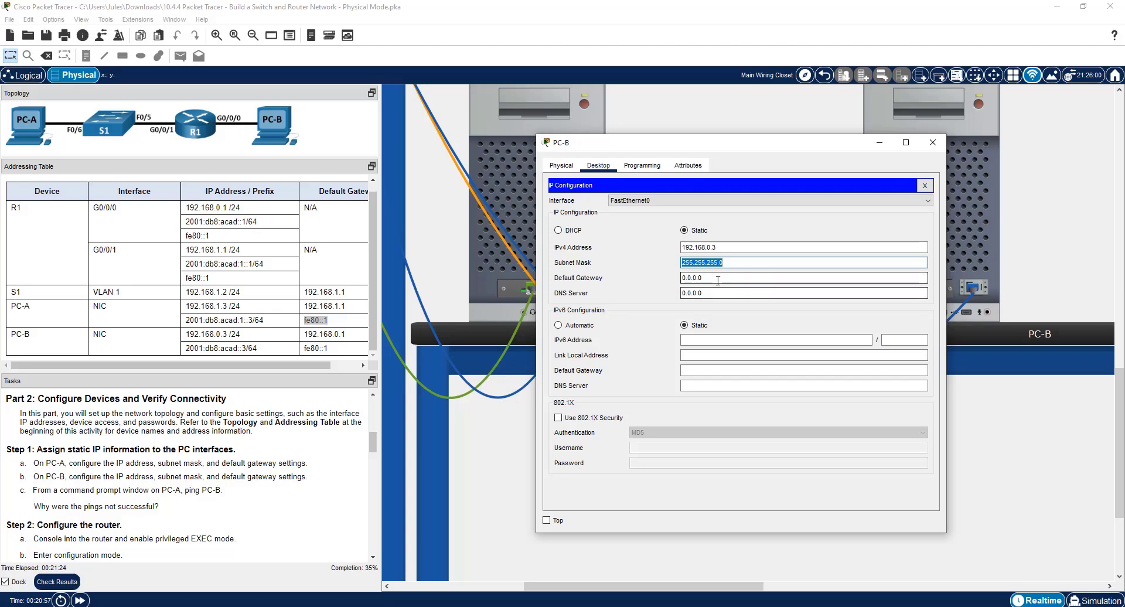
{"action": "left_click_drag", "start_coordinate": [717, 280], "coordinate": [672, 287]}
{"action": "type", "text": "19"}
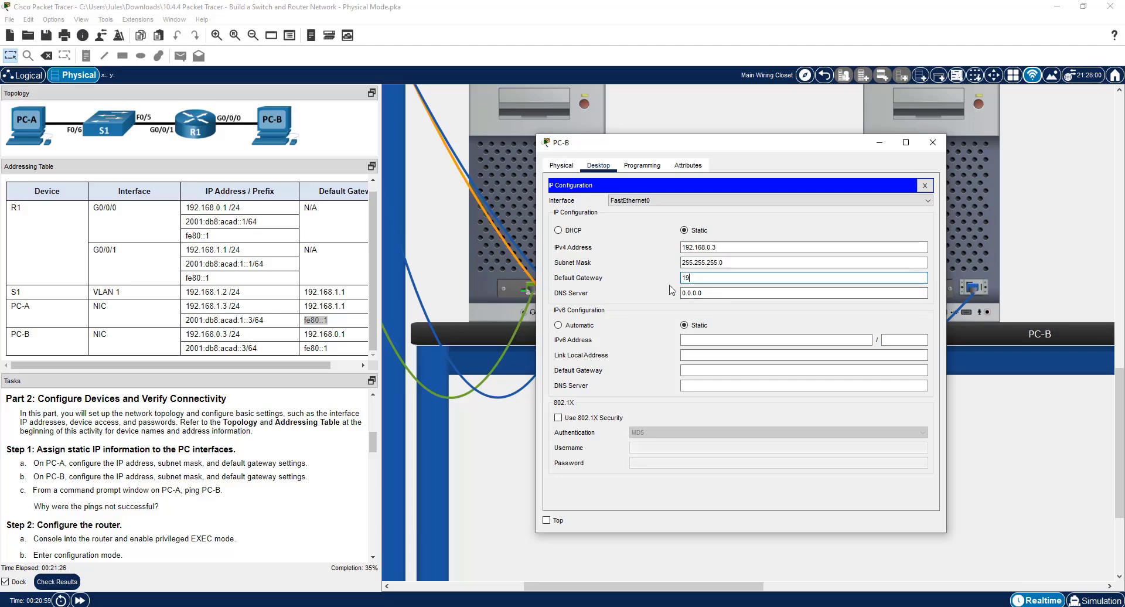
{"action": "type", "text": "2.168.0.1"}
Copy PC-B's IPv6 address 2001:db8:acad::3 from the addressing table into its static configuration, with prefix length 64.
{"action": "left_click", "coordinate": [710, 340]}
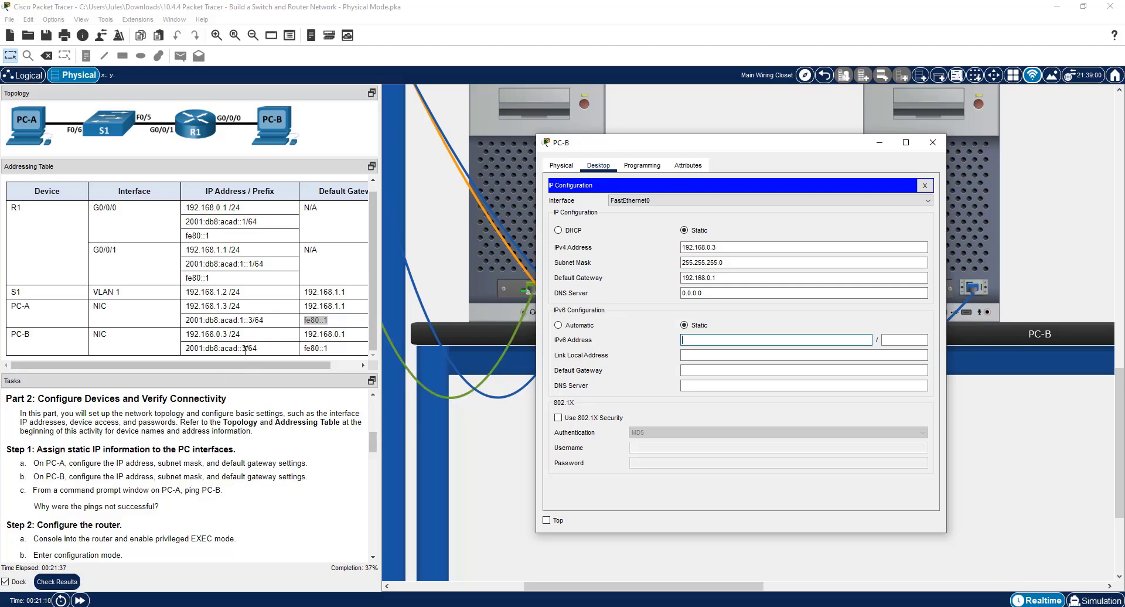
{"action": "left_click_drag", "start_coordinate": [246, 350], "coordinate": [185, 349]}
{"action": "right_click", "coordinate": [201, 346]}
{"action": "left_click", "coordinate": [217, 352]}
{"action": "left_click", "coordinate": [610, 254]}
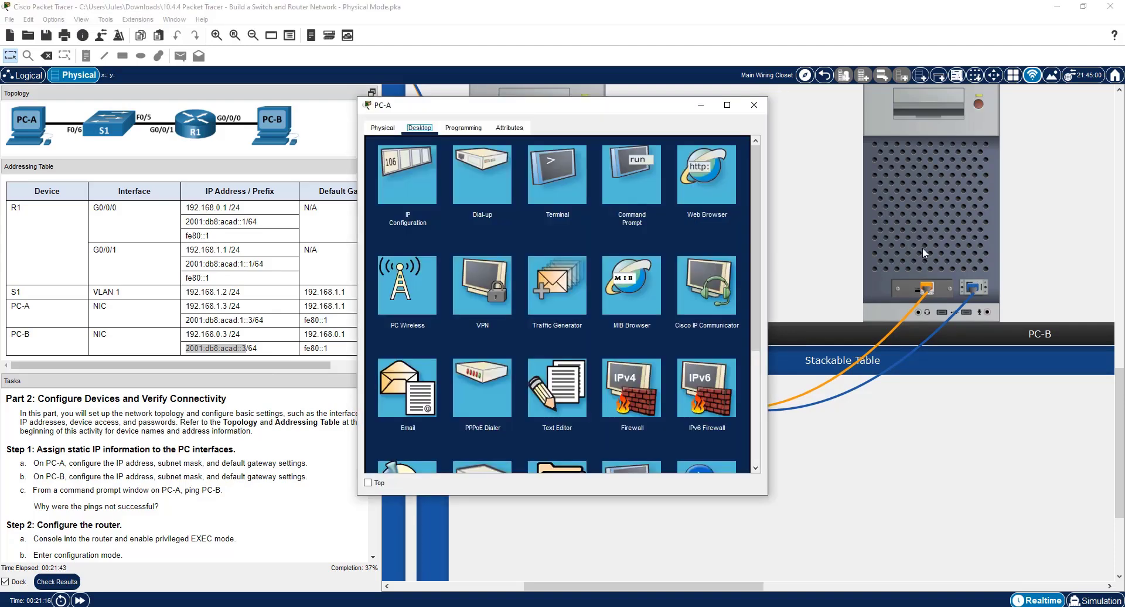
{"action": "left_click", "coordinate": [923, 247]}
{"action": "right_click", "coordinate": [701, 340]}
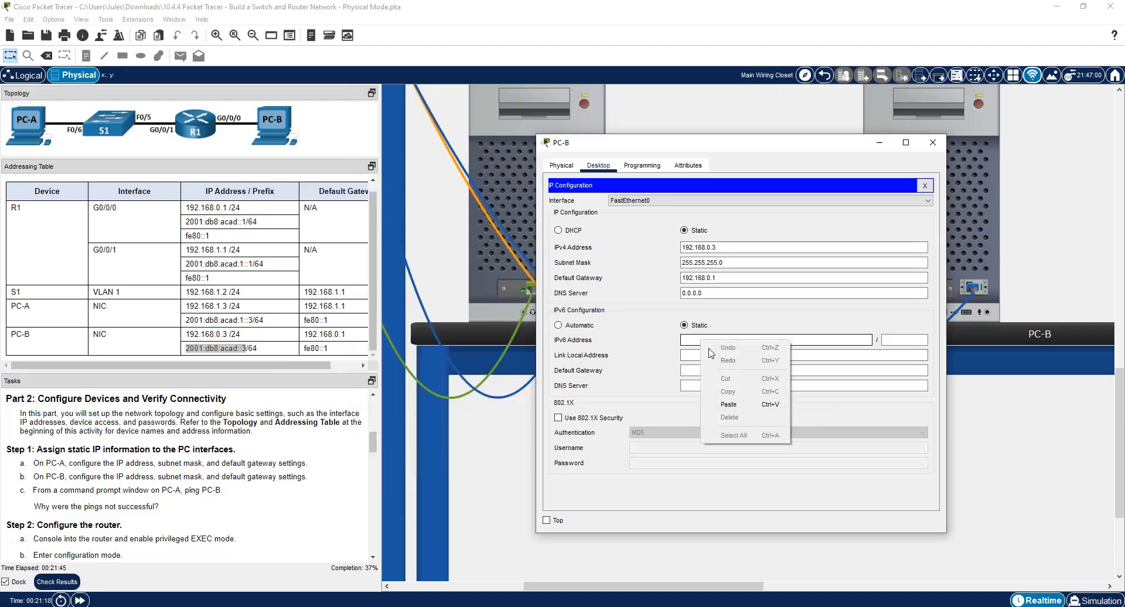
{"action": "left_click", "coordinate": [745, 404]}
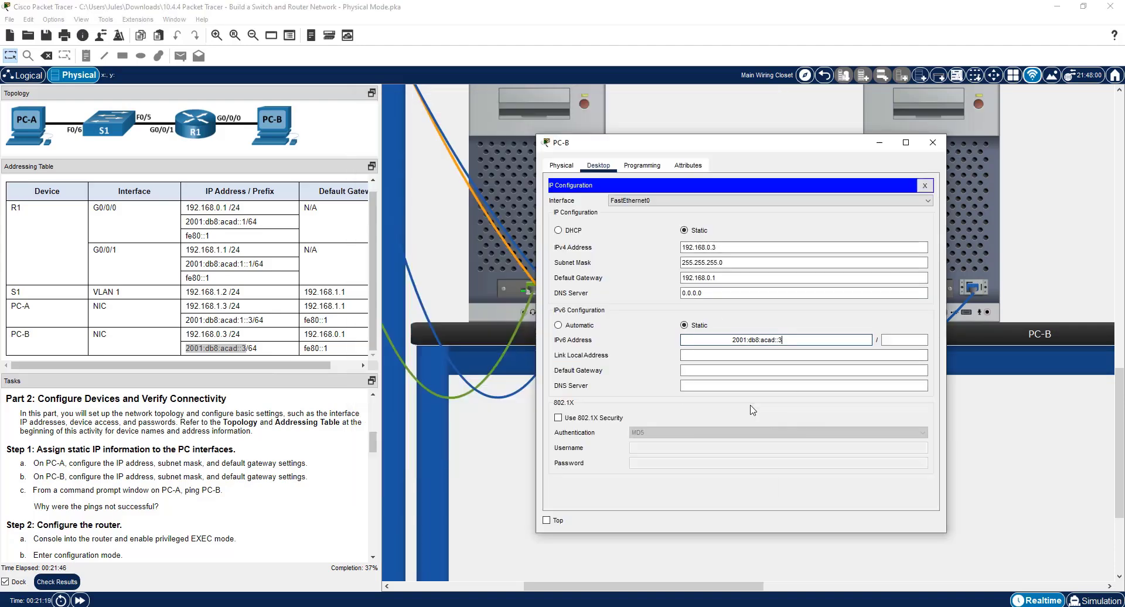
{"action": "left_click", "coordinate": [735, 340]}
{"action": "key", "text": "BackSpace"}
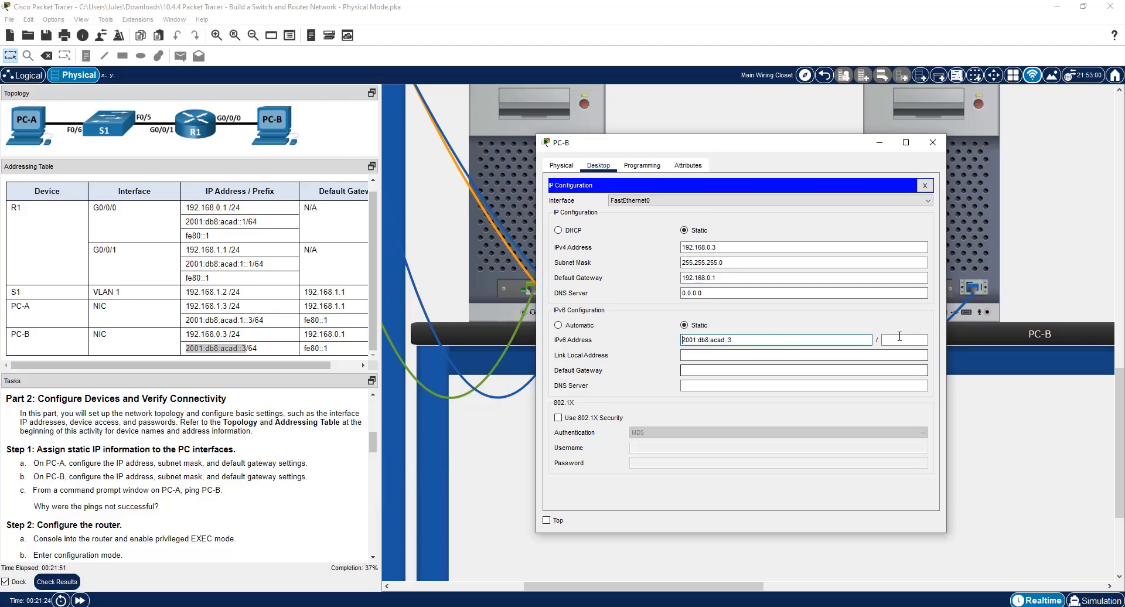
{"action": "left_click", "coordinate": [897, 338]}
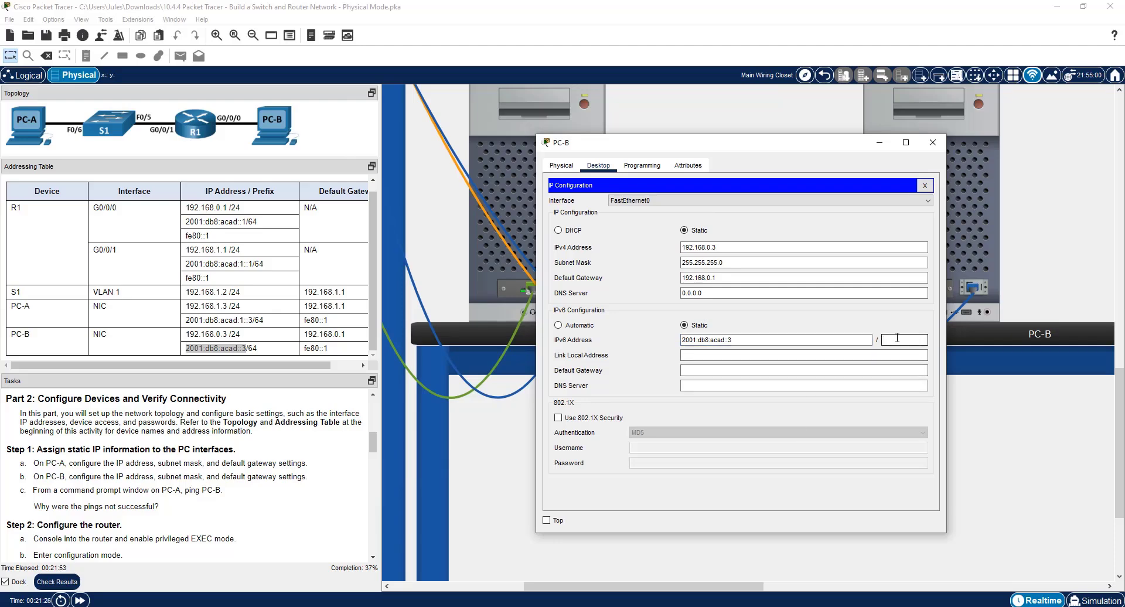
{"action": "type", "text": "64"}
Set PC-B's IPv6 default gateway to fe80::1 from the addressing table and close PC-B's window.
{"action": "left_click", "coordinate": [744, 353]}
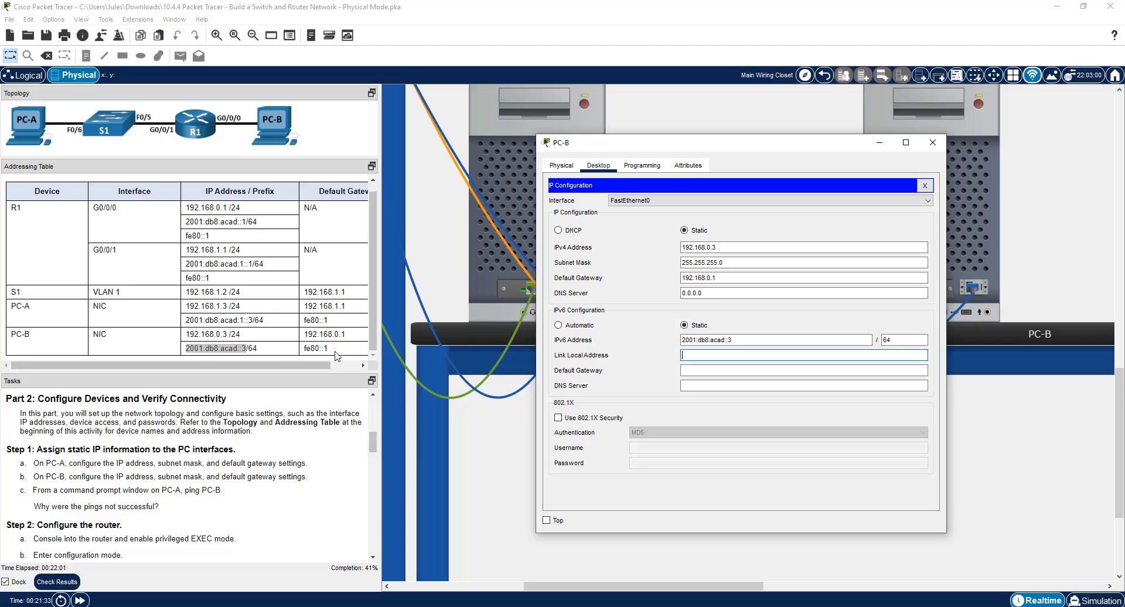
{"action": "left_click_drag", "start_coordinate": [335, 352], "coordinate": [296, 348]}
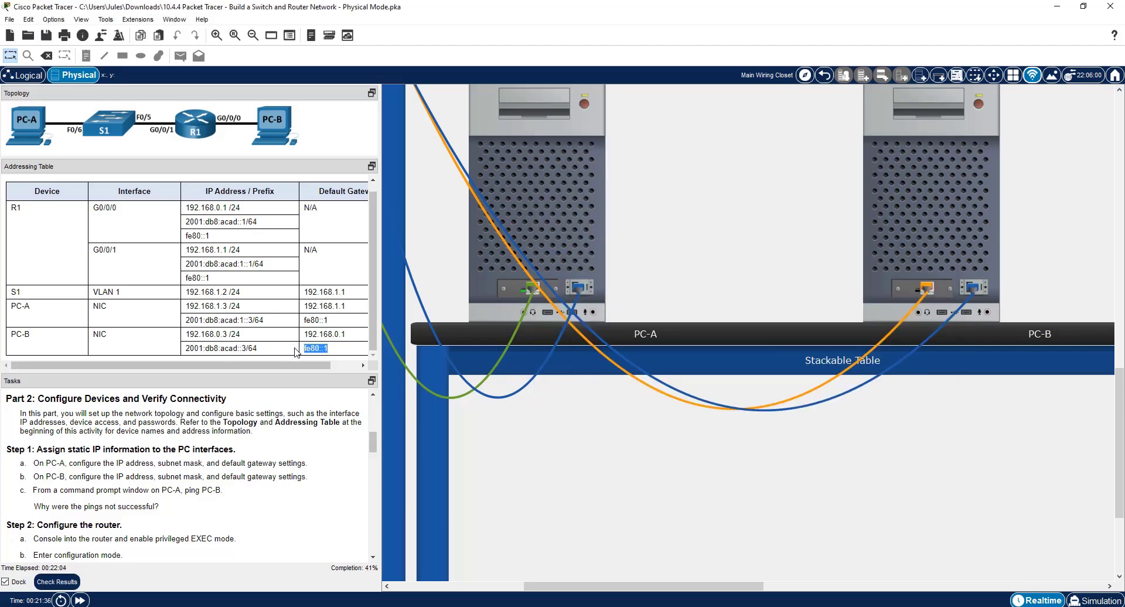
{"action": "left_click", "coordinate": [900, 246]}
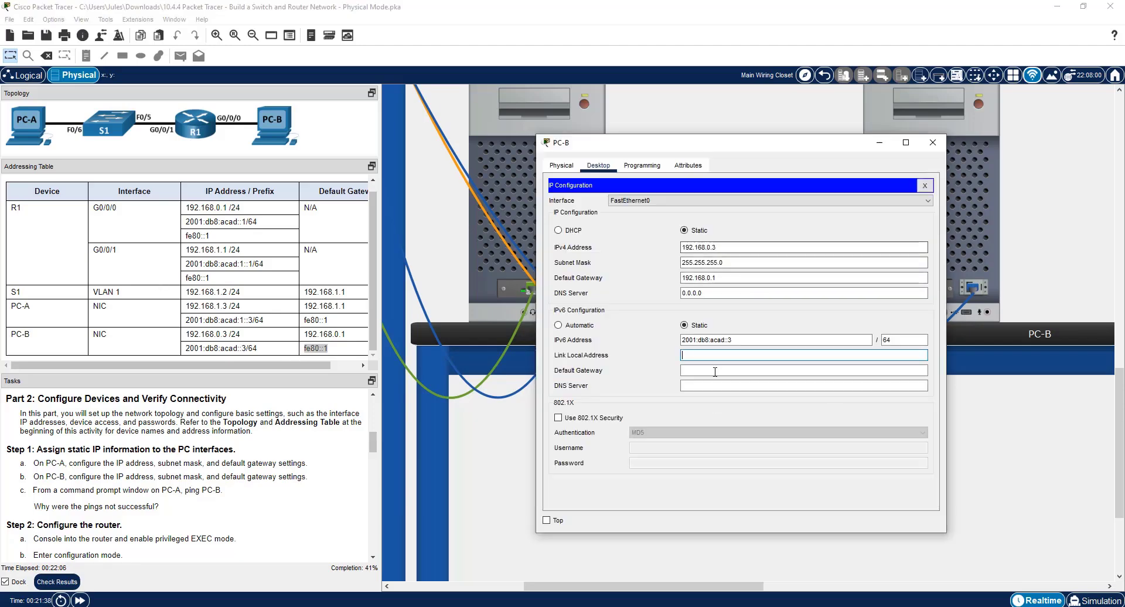
{"action": "left_click", "coordinate": [697, 370]}
{"action": "right_click", "coordinate": [698, 371]}
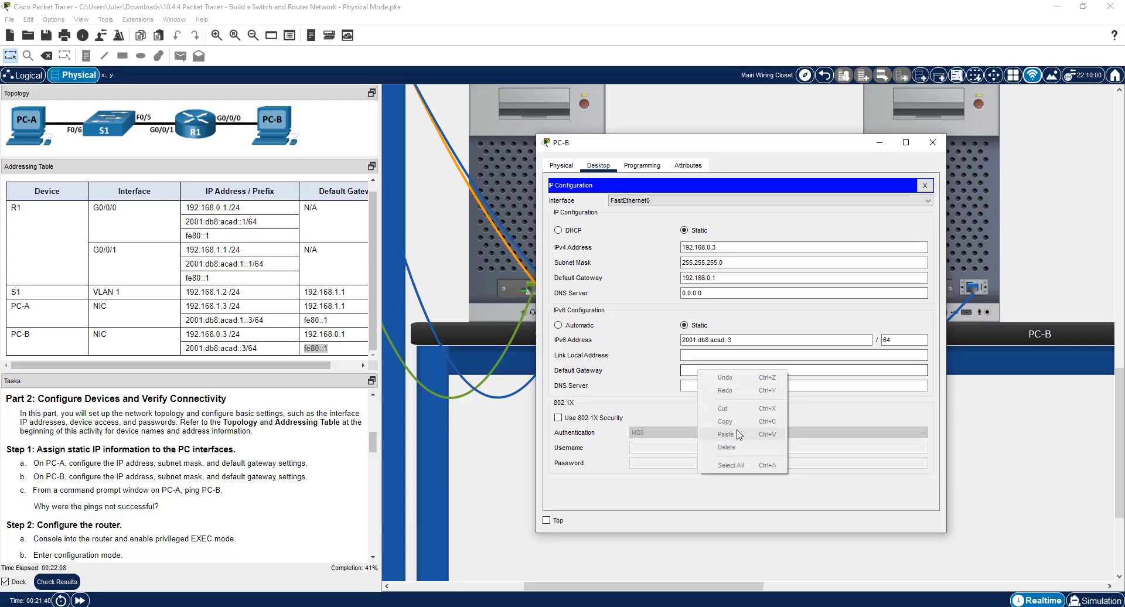
{"action": "left_click", "coordinate": [689, 370]}
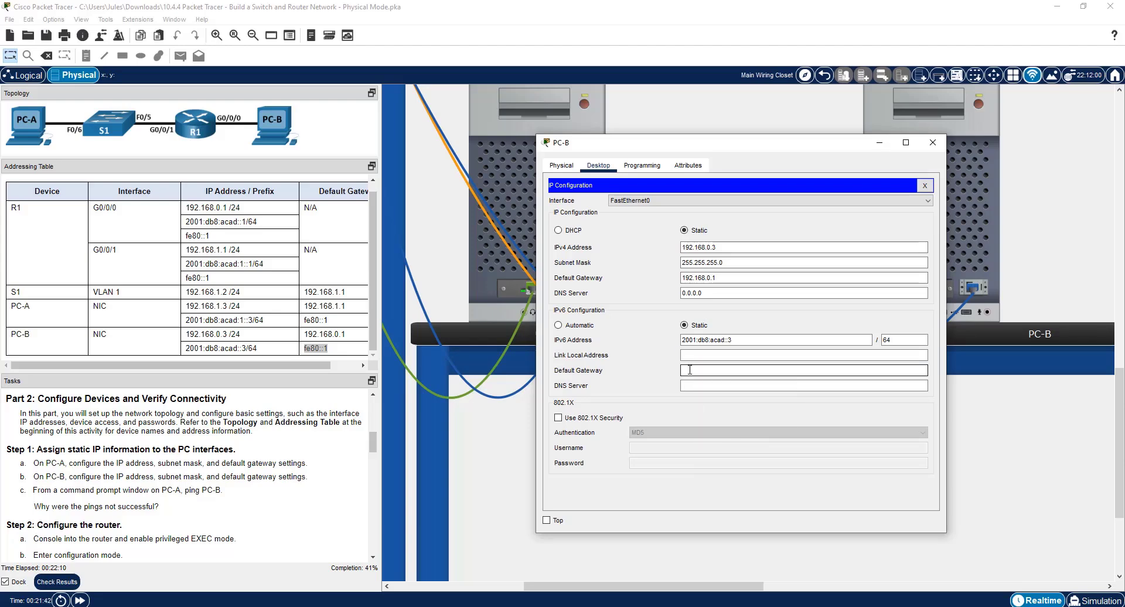
{"action": "key", "text": "ctrl+v"}
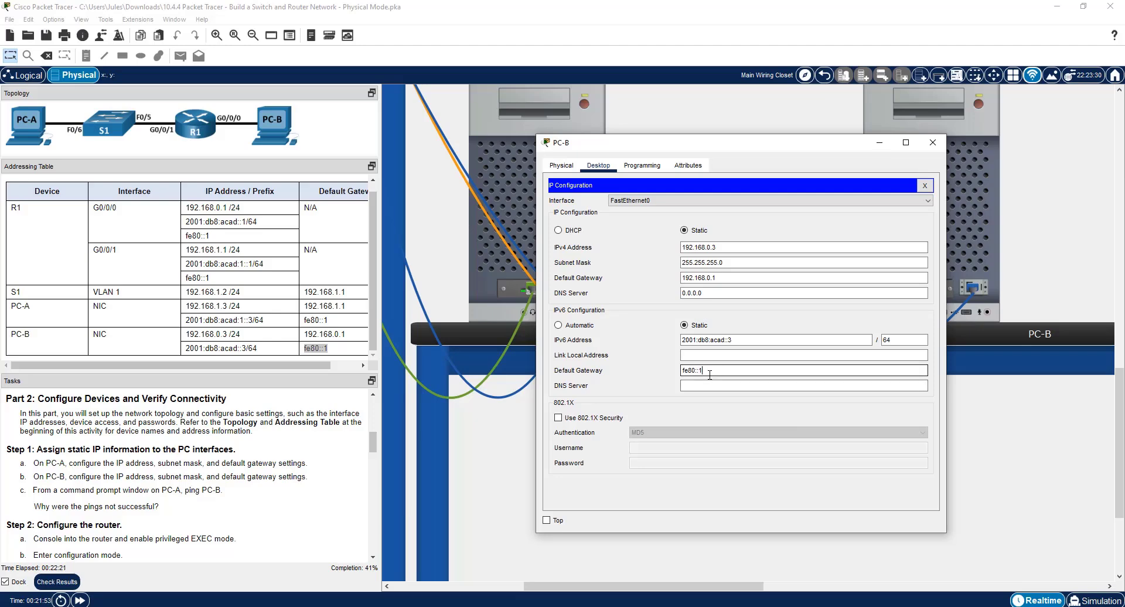
{"action": "left_click", "coordinate": [933, 147]}
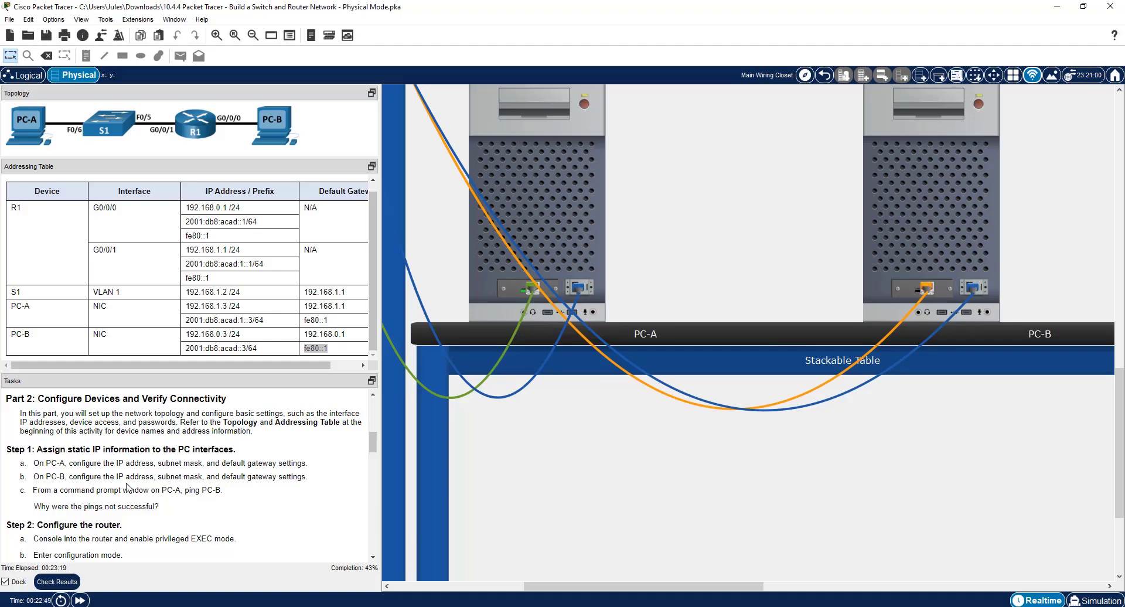
Ping PC-B at 192.168.0.3 from PC-A's command prompt, keeping the window clear of the addressing table.
{"action": "left_click", "coordinate": [536, 221]}
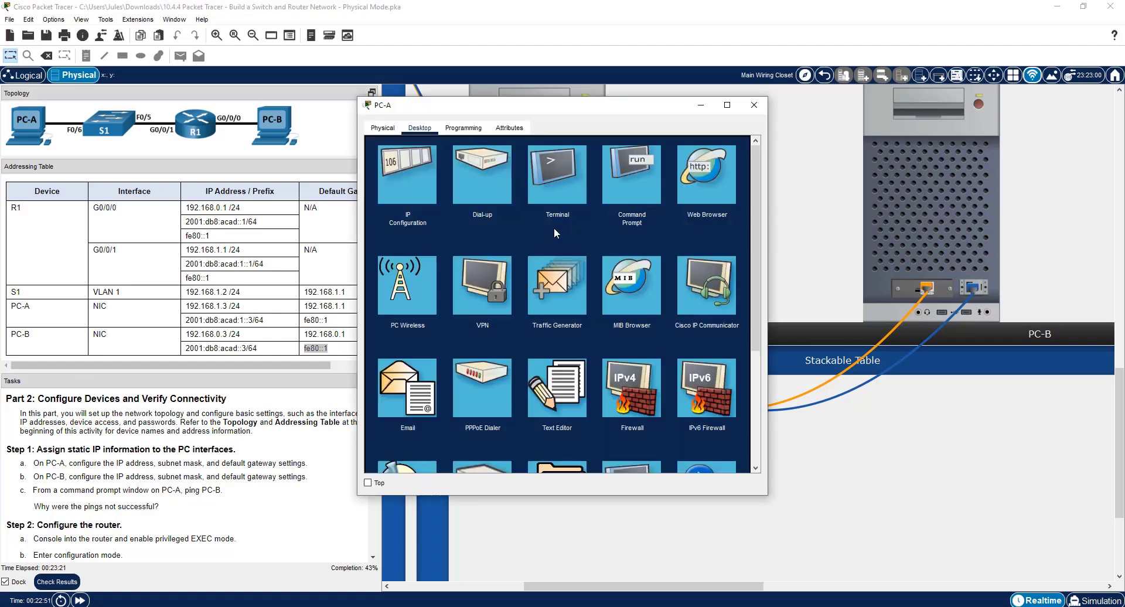
{"action": "left_click", "coordinate": [641, 185]}
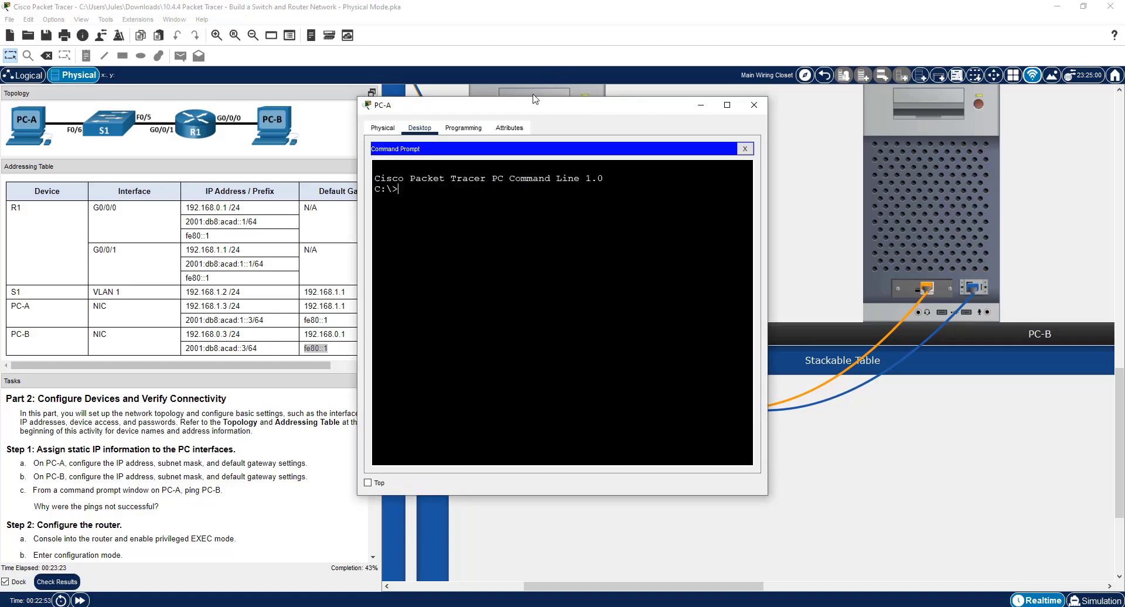
{"action": "left_click_drag", "start_coordinate": [499, 98], "coordinate": [725, 200]}
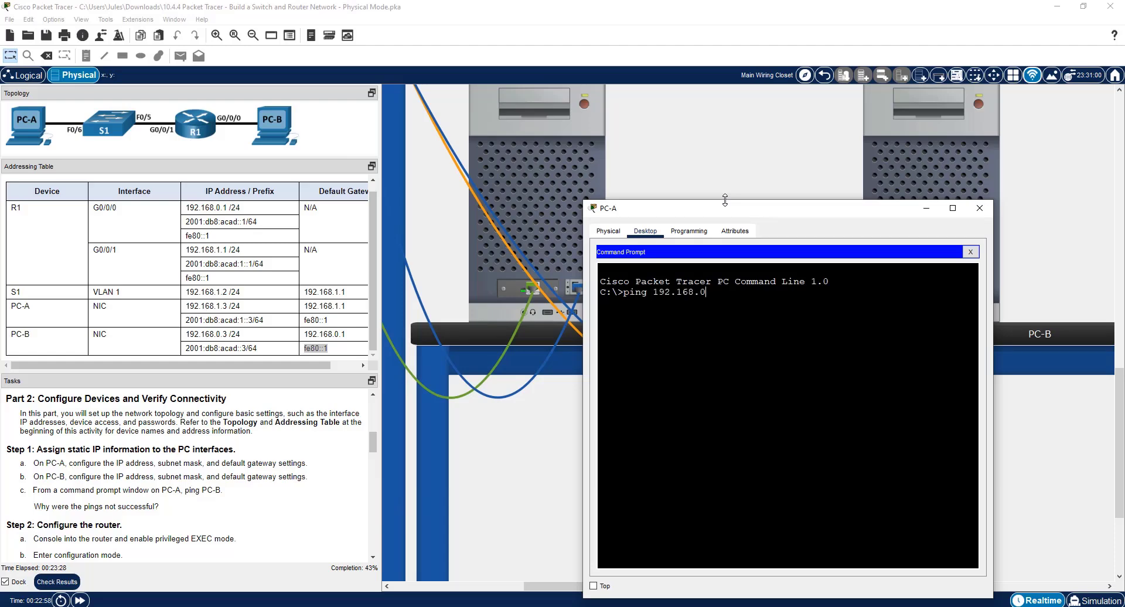
{"action": "type", "text": "ping 192.168.0.3"}
{"action": "key", "text": "Return"}
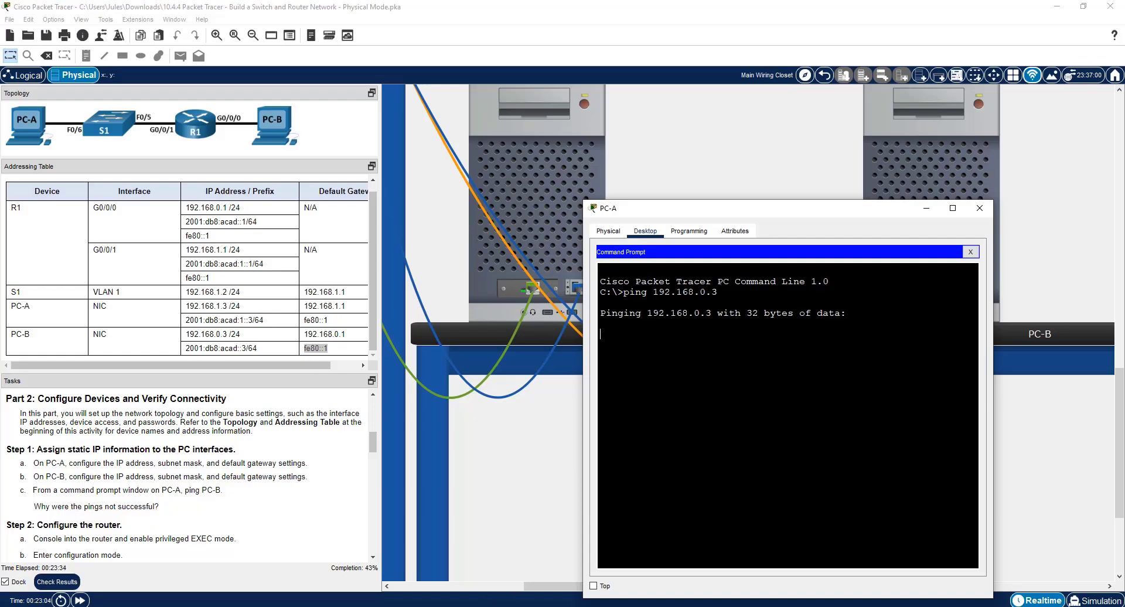
Switch to the Word lab document to read through the activity instructions, and return to Packet Tracer.
{"action": "key", "text": "alt+Tab"}
{"action": "scroll", "coordinate": [800, 459], "scroll_direction": "down", "scroll_amount": 10}
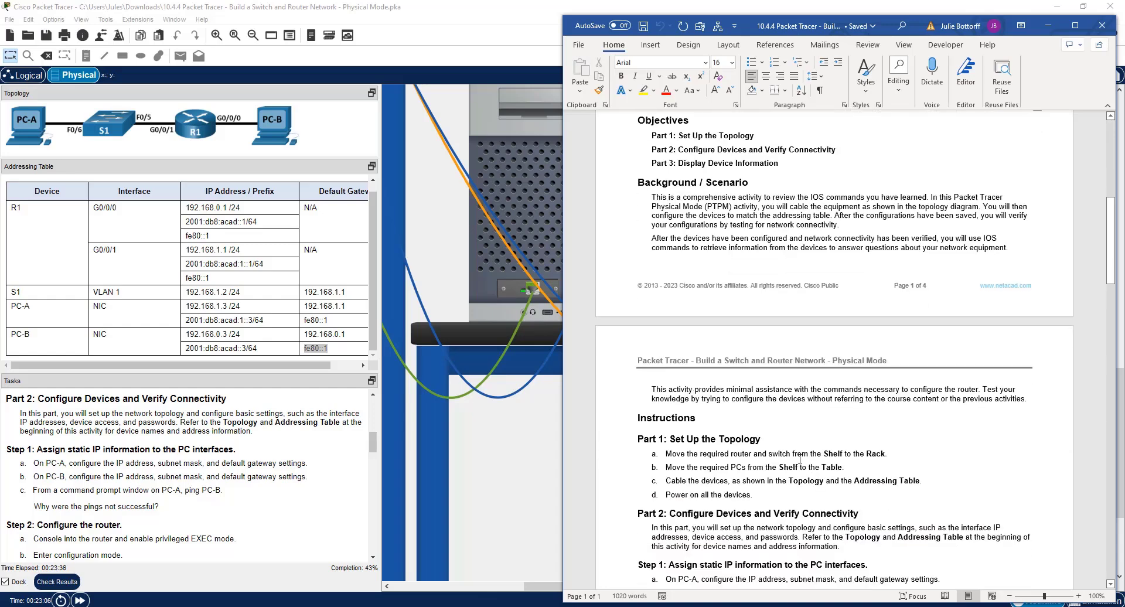
{"action": "scroll", "coordinate": [800, 459], "scroll_direction": "down", "scroll_amount": 3}
{"action": "key", "text": "alt+Tab"}
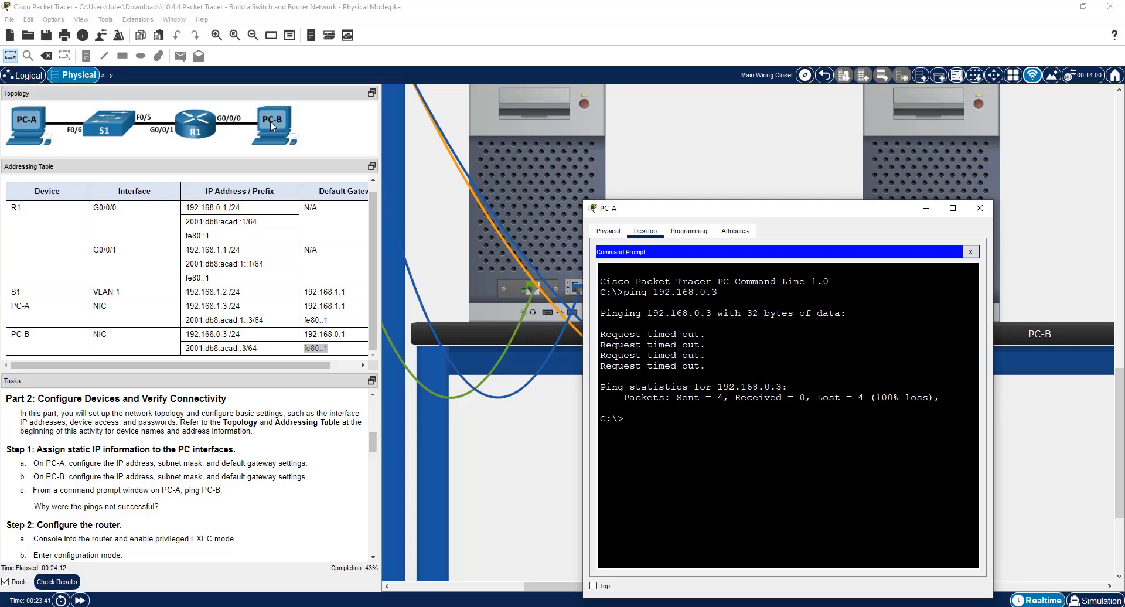
Close PC-A's window and open a terminal console session to the router from PC-B with the default 9600 bps port settings.
{"action": "scroll", "coordinate": [194, 479], "scroll_direction": "down", "scroll_amount": 3}
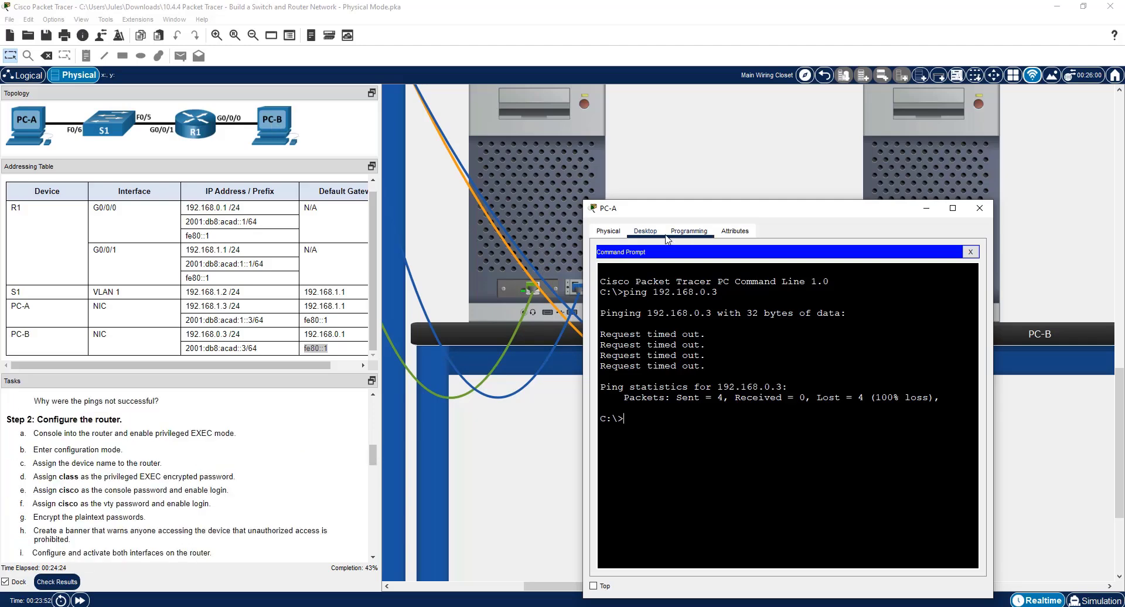
{"action": "left_click", "coordinate": [979, 208]}
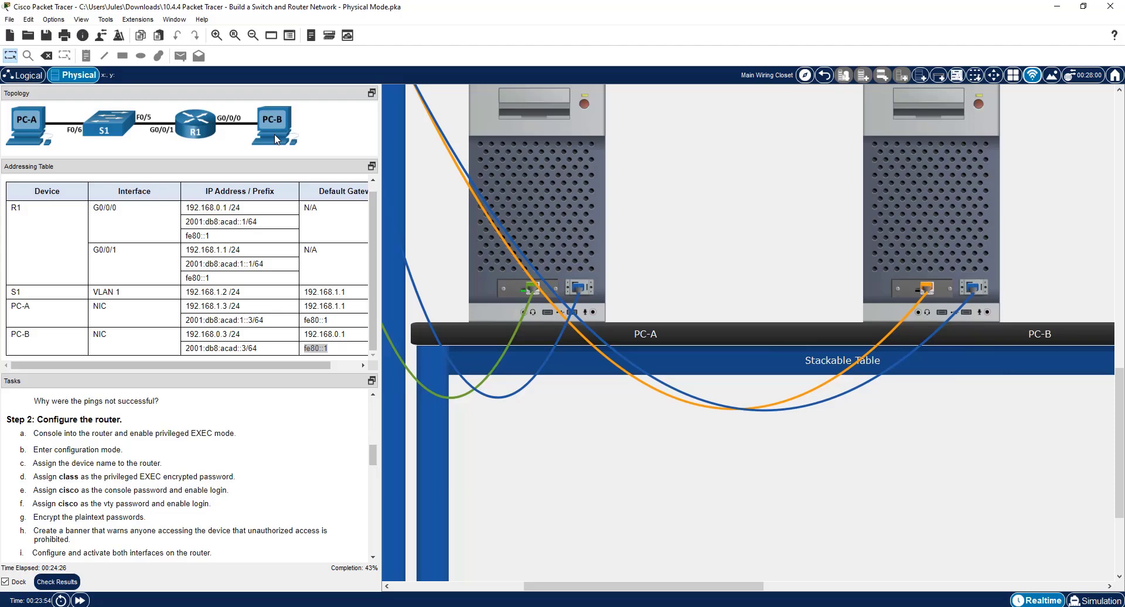
{"action": "left_click", "coordinate": [937, 234]}
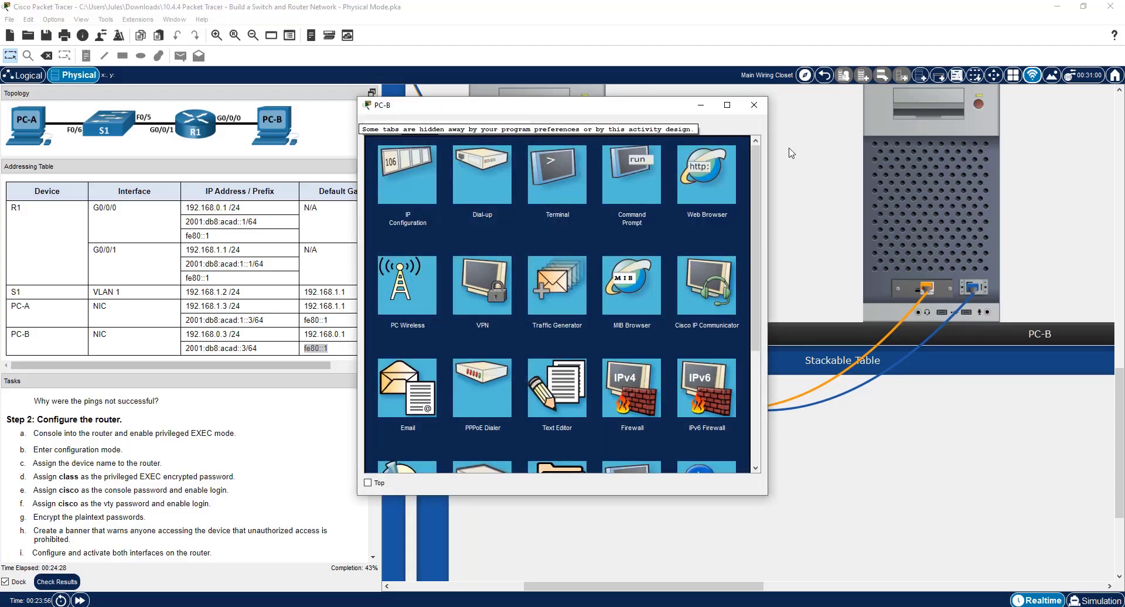
{"action": "left_click", "coordinate": [565, 172]}
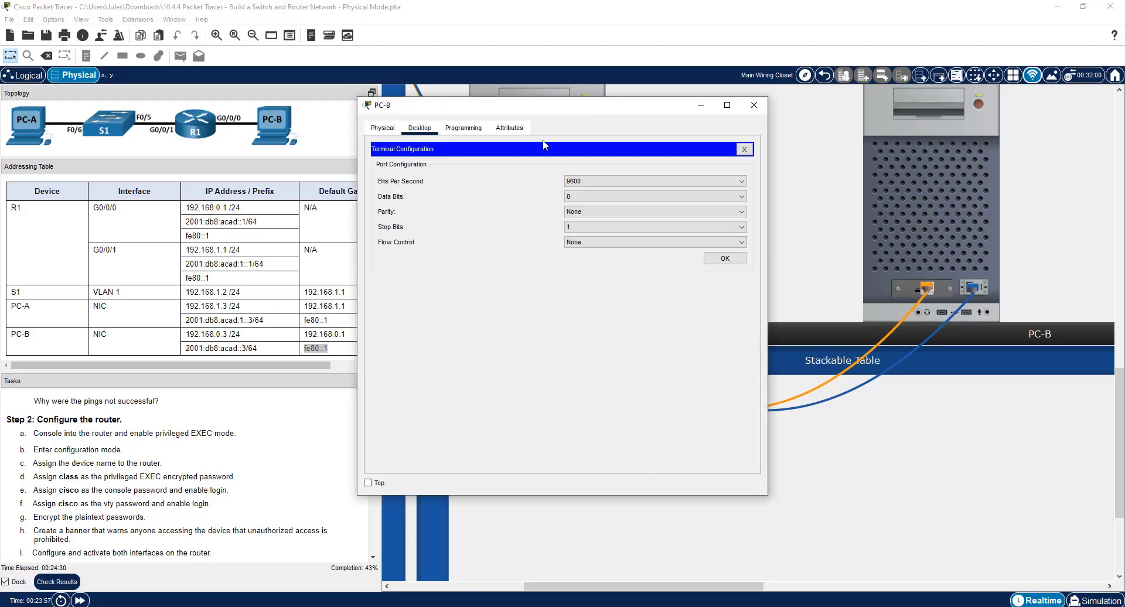
{"action": "left_click", "coordinate": [734, 260]}
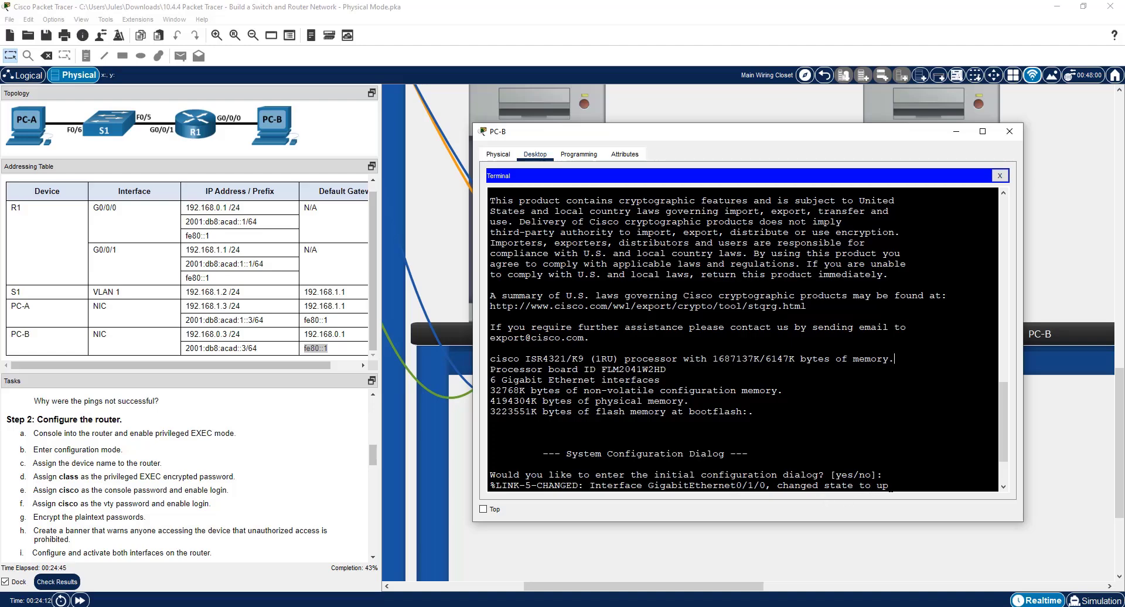
Decline the router's initial configuration dialog with "no" and start the command-line session.
{"action": "key", "text": "Return"}
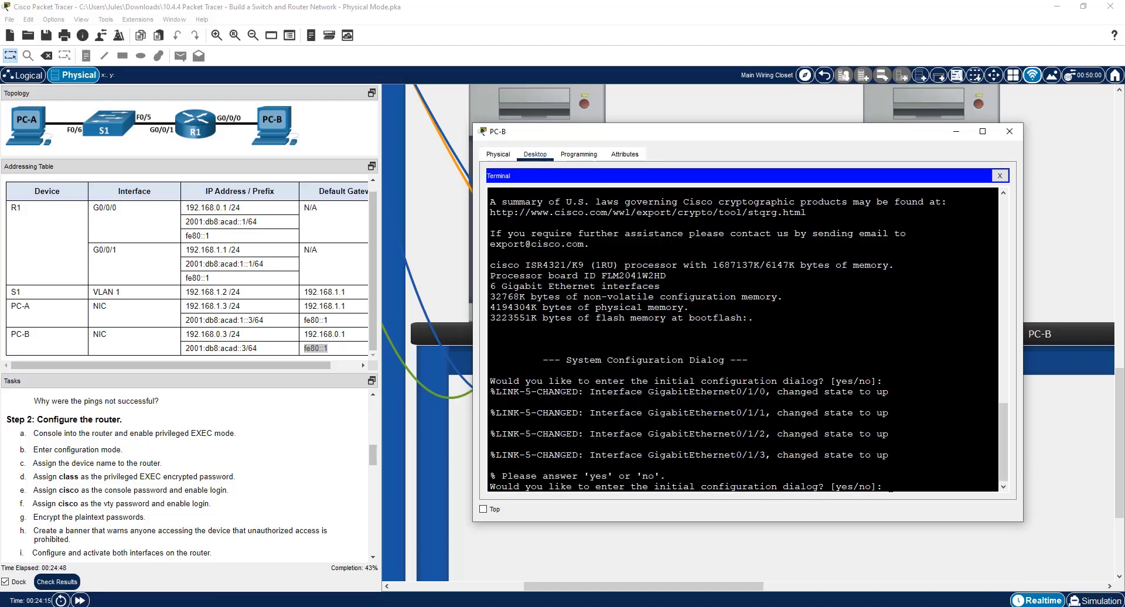
{"action": "type", "text": "no"}
{"action": "key", "text": "Return"}
{"action": "key", "text": "Return"}
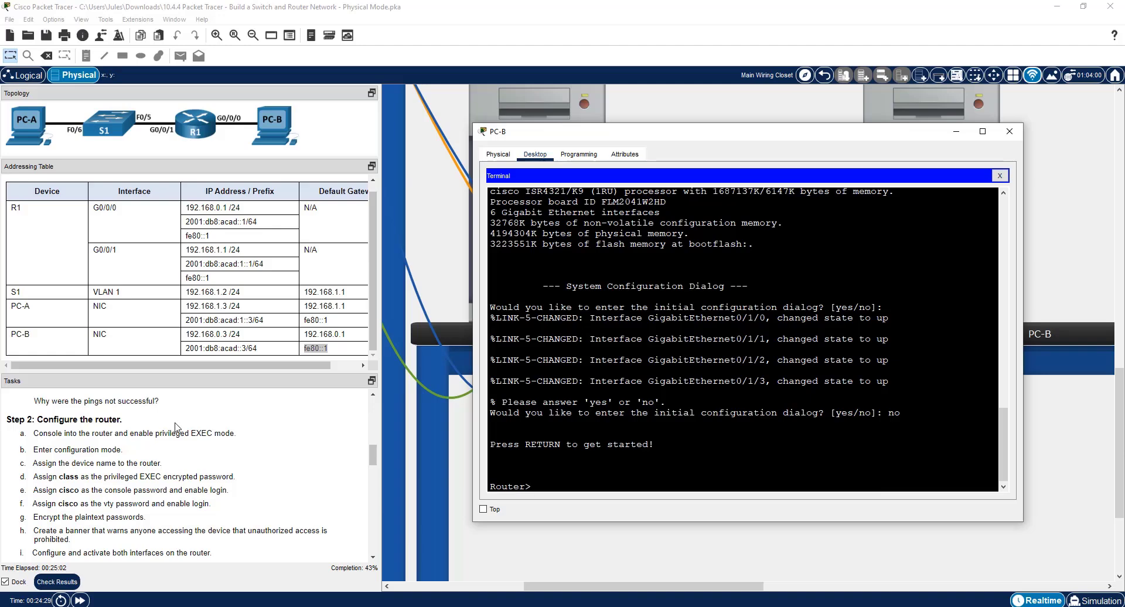
Enter privileged EXEC mode on the router and go into global configuration mode with conf t.
{"action": "type", "text": "en"}
{"action": "key", "text": "Return"}
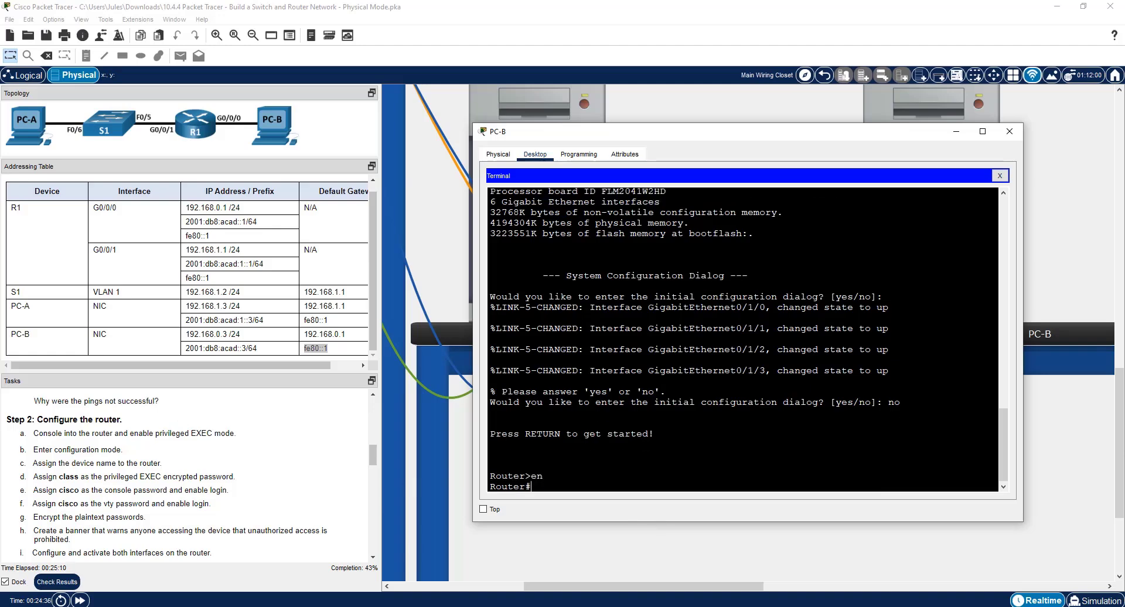
{"action": "type", "text": "conf"}
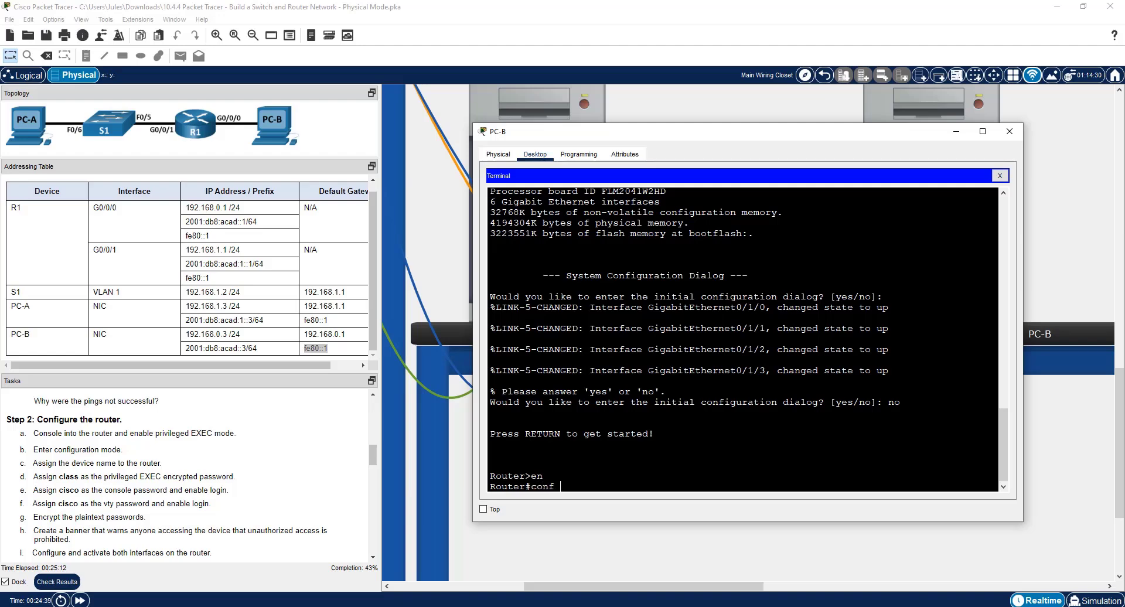
{"action": "type", "text": " t"}
{"action": "key", "text": "Return"}
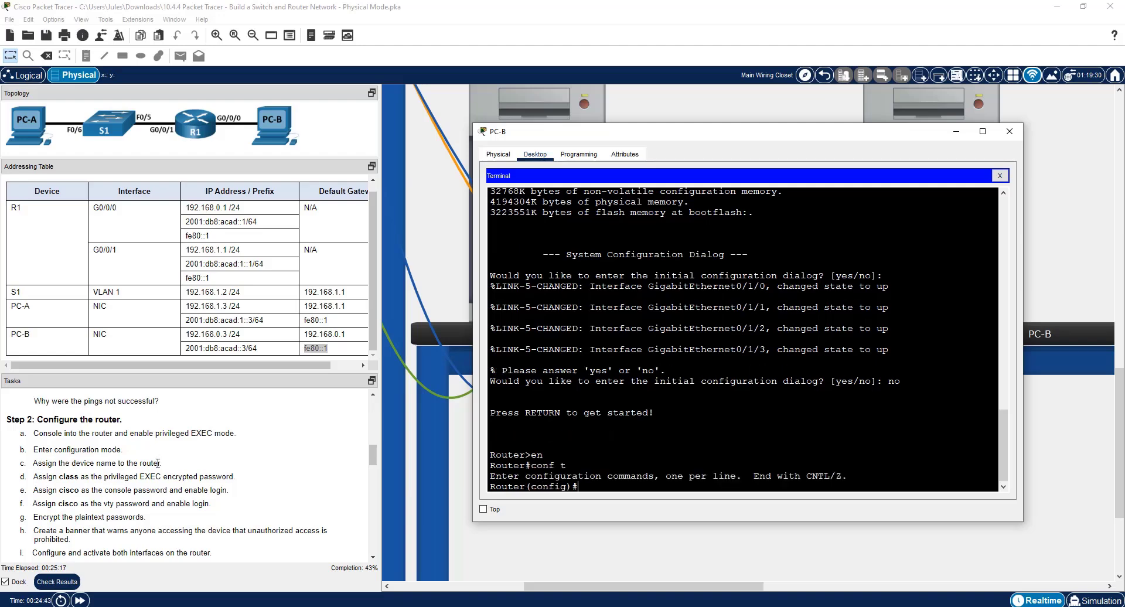
List the available configuration commands to find hostname, and set the router's hostname to R1.
{"action": "type", "text": "?"}
{"action": "left_click_drag", "start_coordinate": [502, 444], "coordinate": [760, 444]}
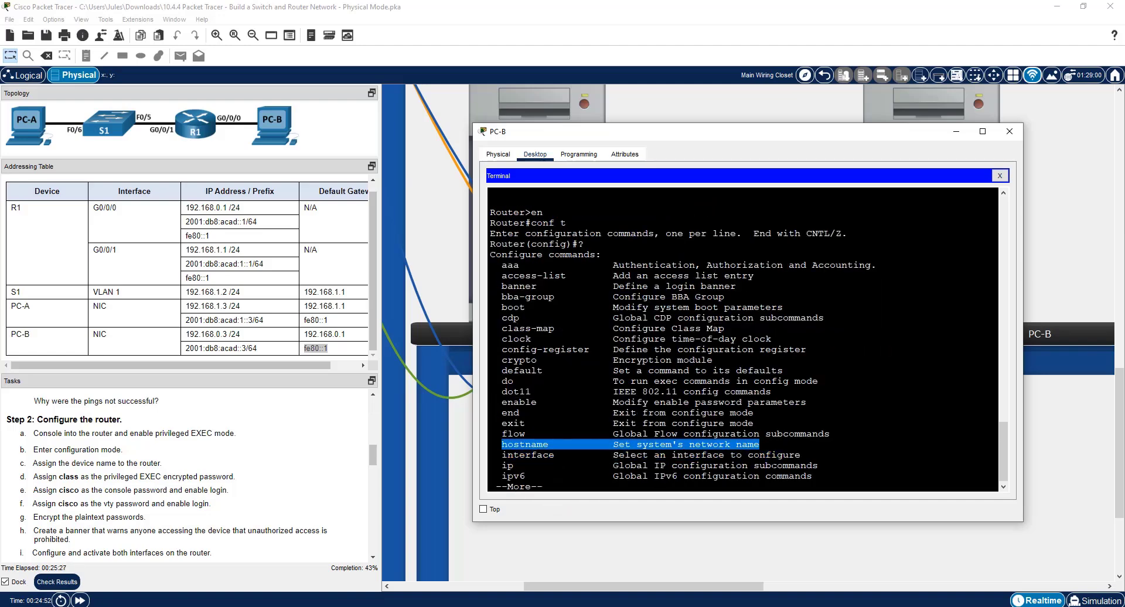
{"action": "type", "text": "qho"}
{"action": "key", "text": "Tab"}
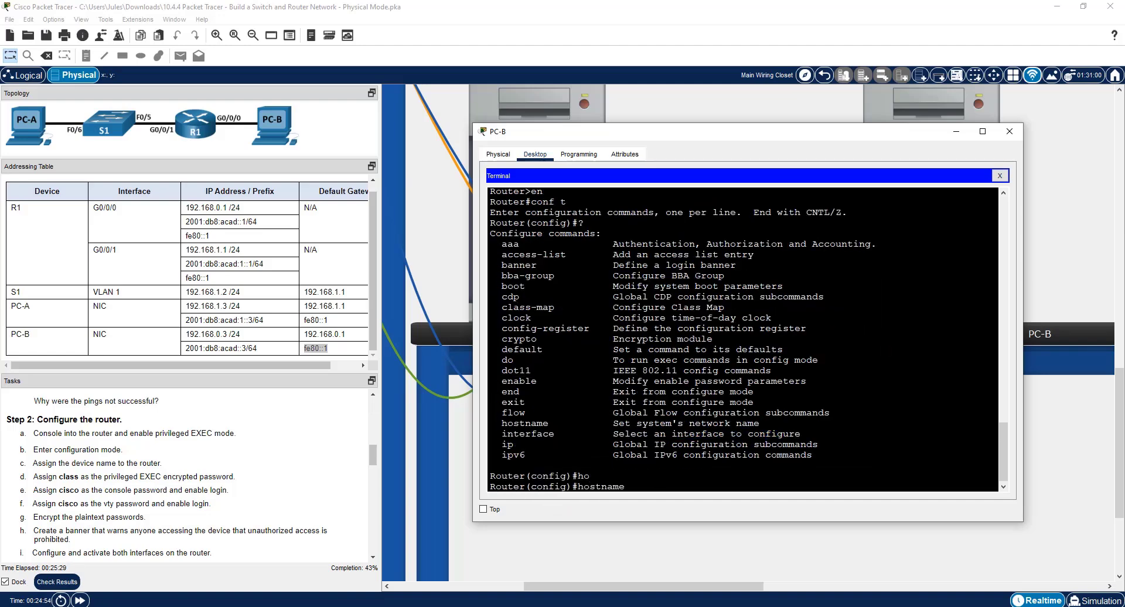
{"action": "type", "text": "R1"}
{"action": "key", "text": "Return"}
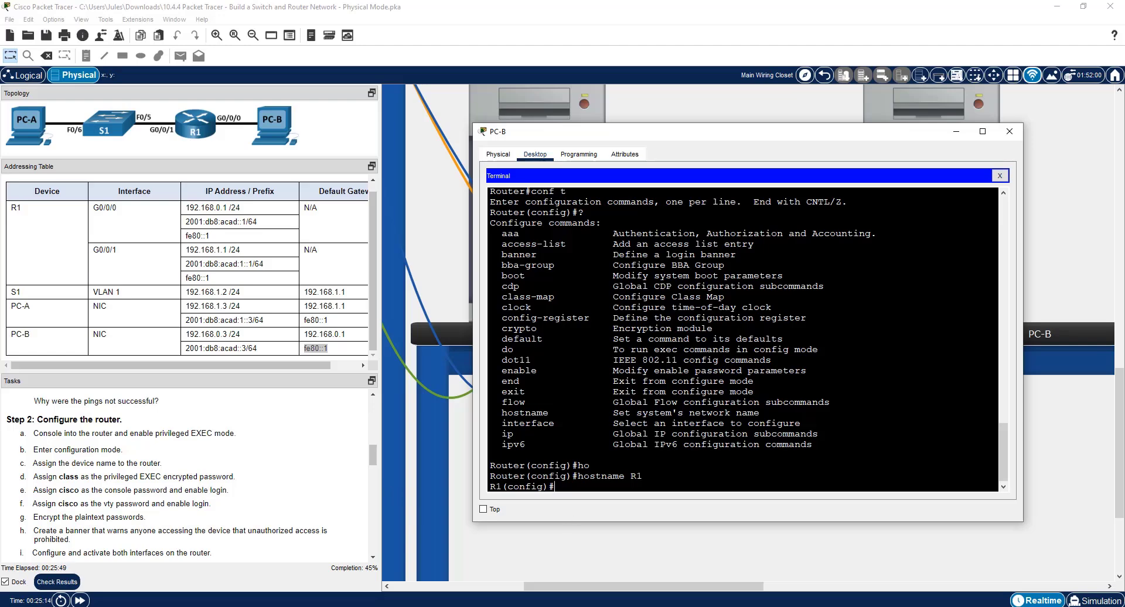
Look up the enable command's options and set R1's encrypted privileged EXEC password with enable secret, as given in the task list.
{"action": "type", "text": "enable ?"}
{"action": "double_click", "coordinate": [534, 475]}
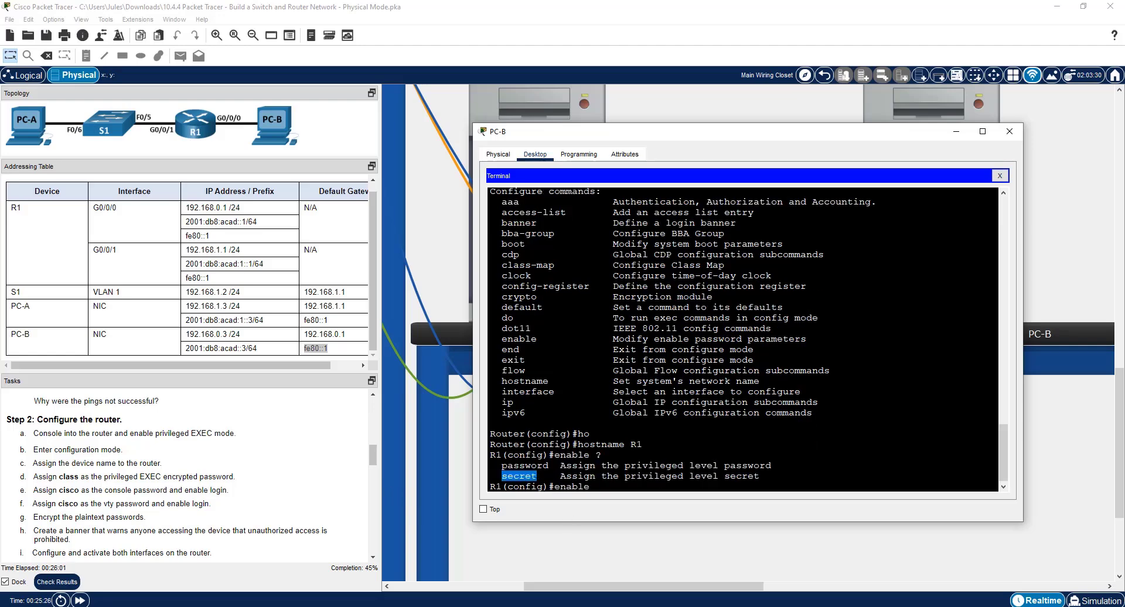
{"action": "left_click", "coordinate": [625, 493]}
{"action": "type", "text": "secret"}
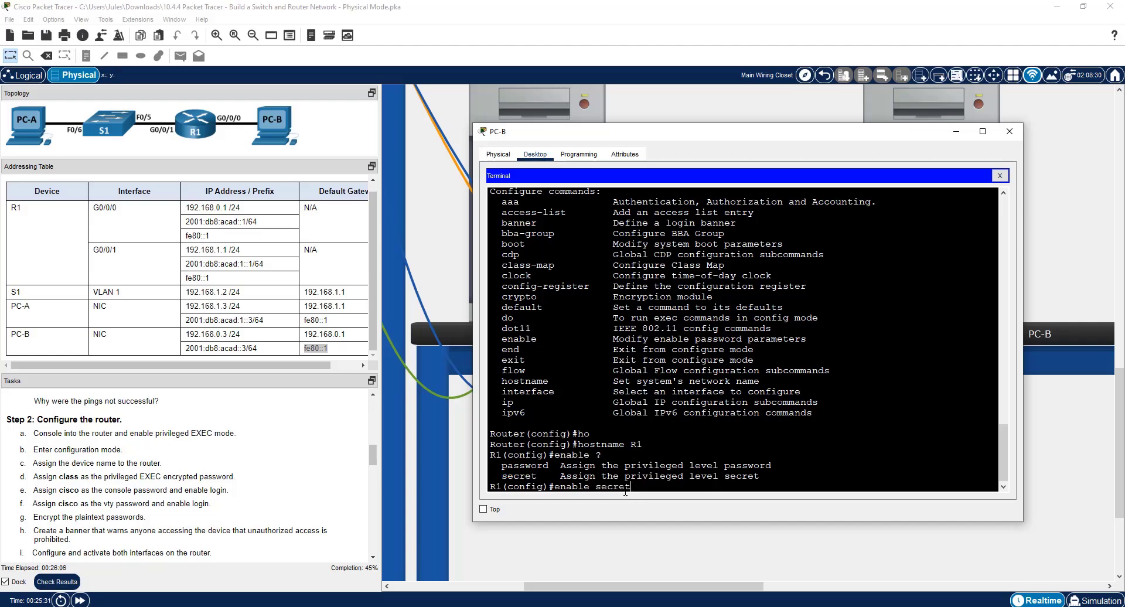
{"action": "type", "text": " class"}
{"action": "key", "text": "Return"}
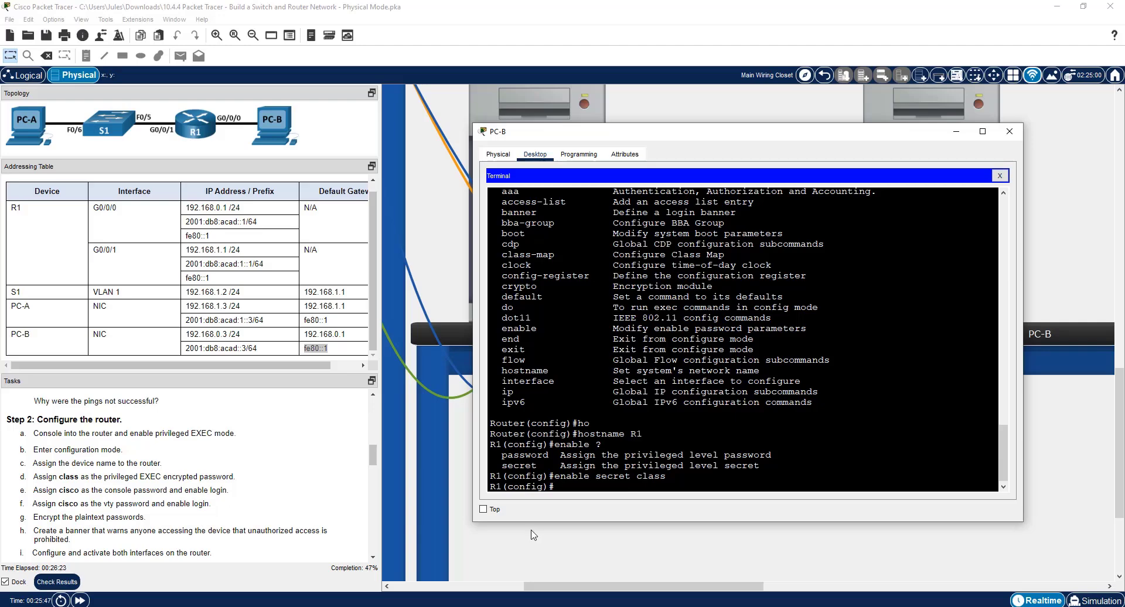
Look up the line types, enter line configuration for console 0 and set the console password given in the task list.
{"action": "type", "text": "line ?"}
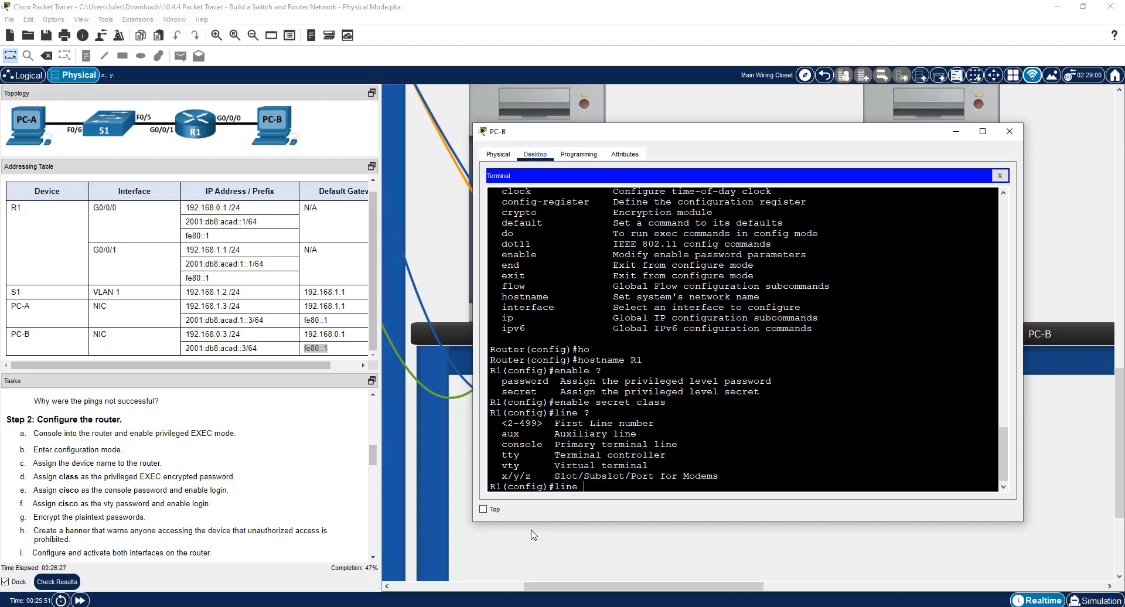
{"action": "type", "text": "console 0"}
{"action": "key", "text": "Return"}
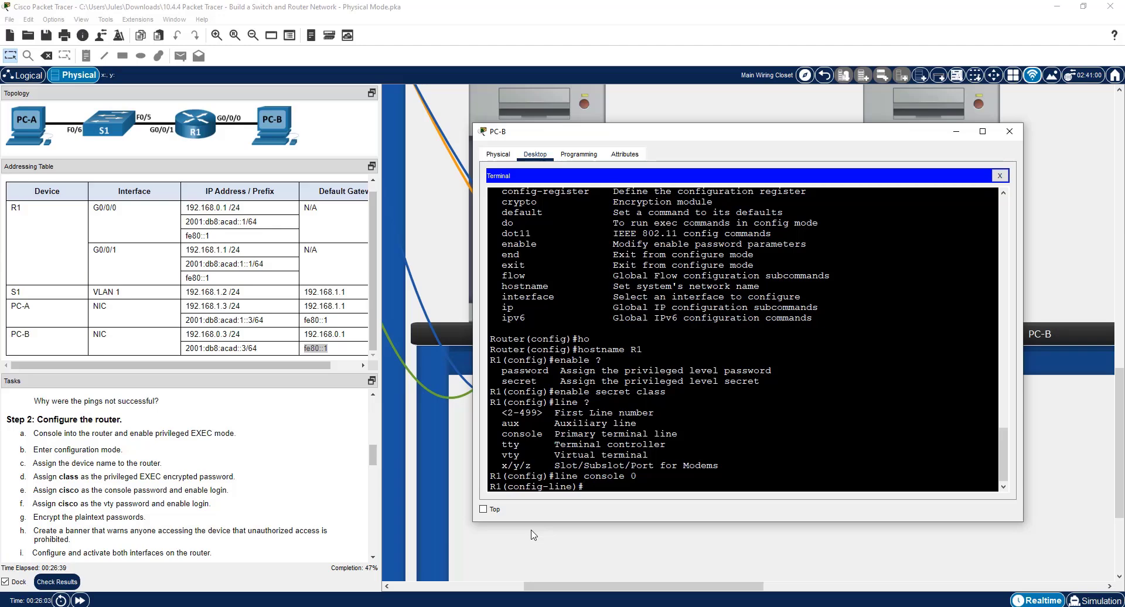
{"action": "type", "text": "pas"}
{"action": "key", "text": "Tab"}
{"action": "type", "text": "cisco"}
{"action": "key", "text": "Return"}
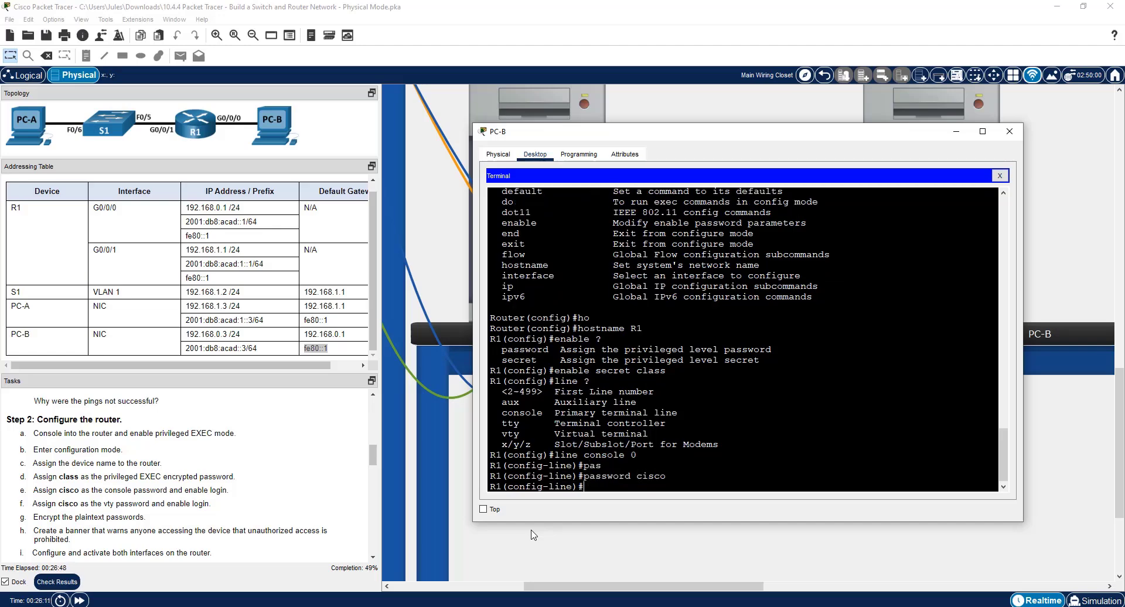
List the line configuration commands and enable password checking on the console line with login.
{"action": "type", "text": "?"}
{"action": "left_click_drag", "start_coordinate": [501, 381], "coordinate": [730, 381]}
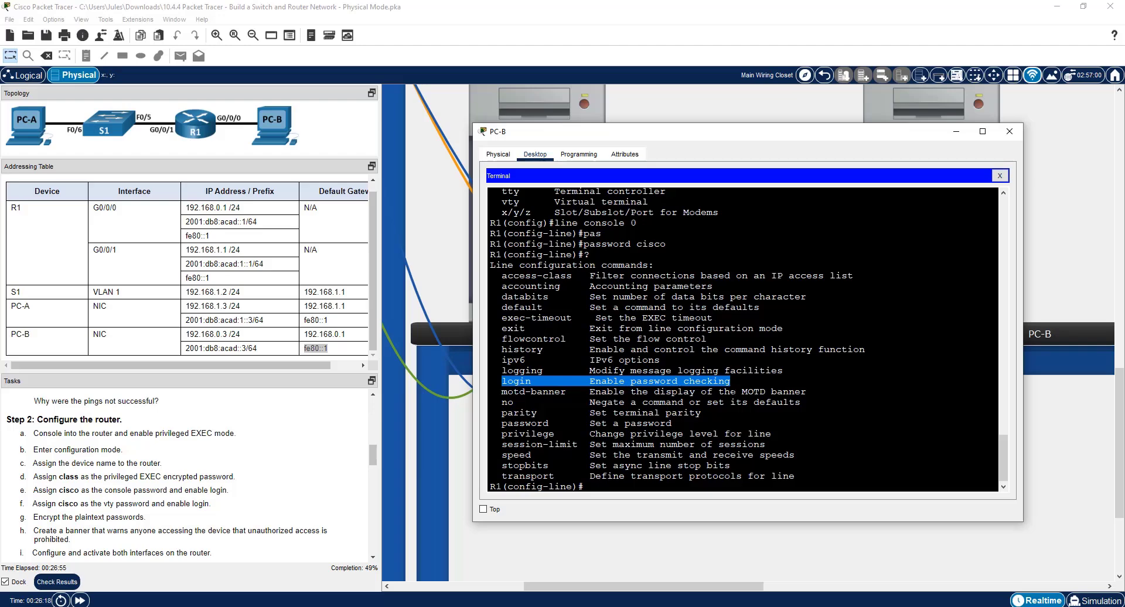
{"action": "left_click", "coordinate": [621, 487]}
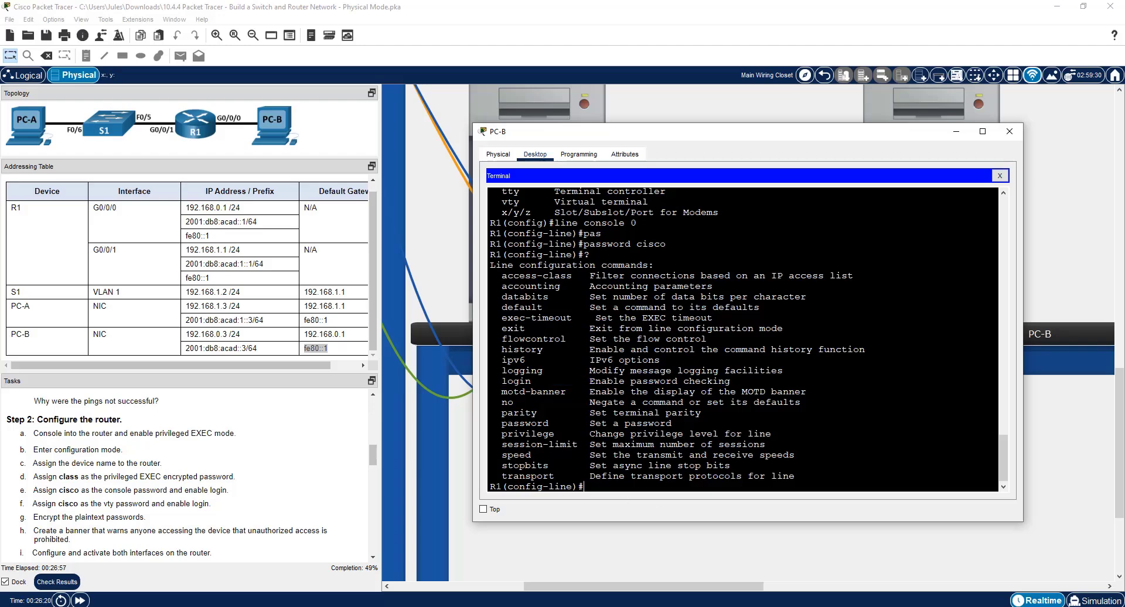
{"action": "type", "text": "login"}
{"action": "key", "text": "Return"}
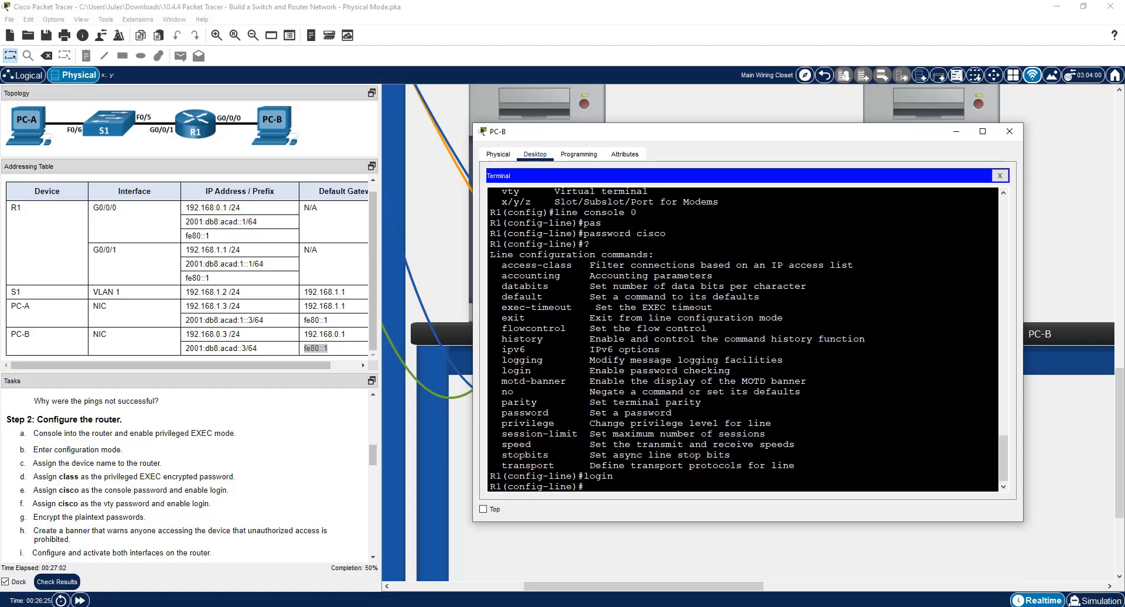
Check the activity results, review the assessment items for the PCs and R1, and close the results.
{"action": "left_click", "coordinate": [59, 582]}
{"action": "left_click", "coordinate": [103, 83]}
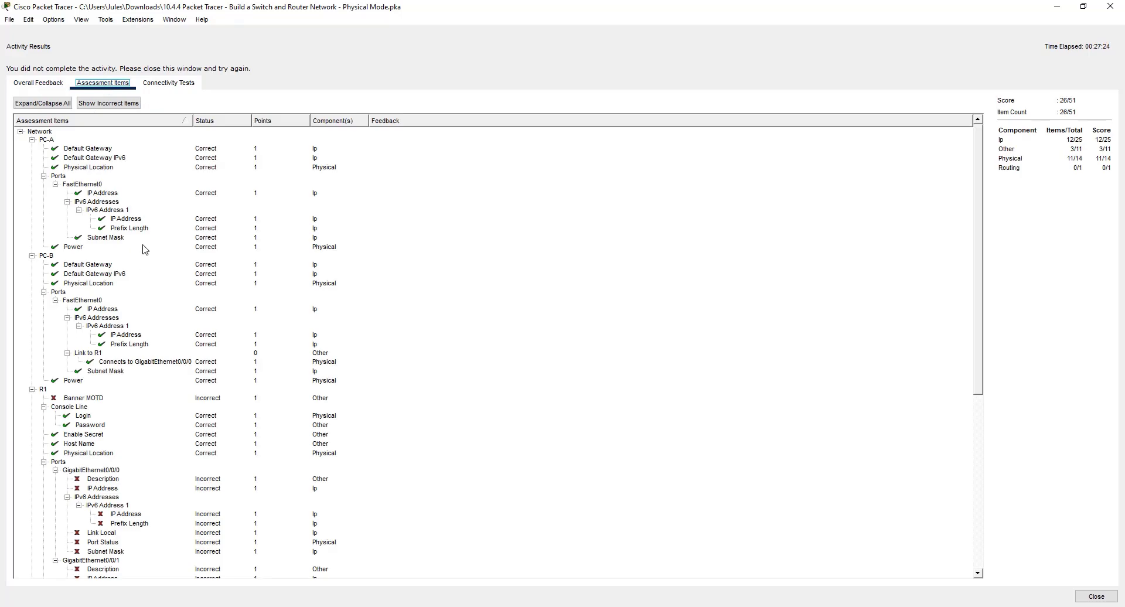
{"action": "scroll", "coordinate": [220, 374], "scroll_direction": "down", "scroll_amount": 4}
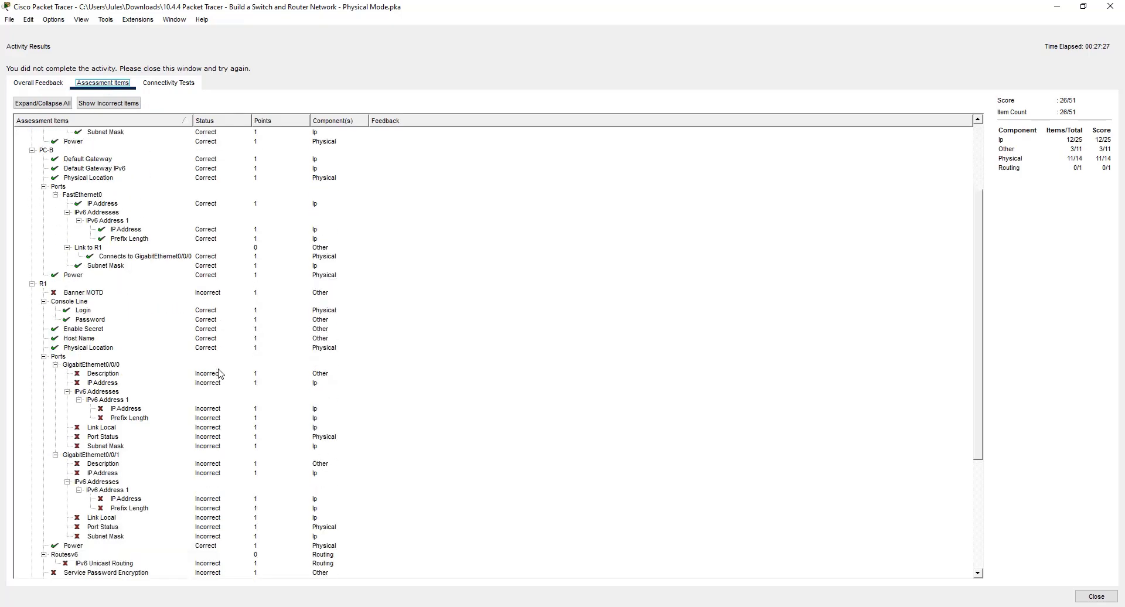
{"action": "left_click", "coordinate": [1096, 597]}
Find the vty task in the instructions, return to PC-B's terminal and set the vty password on lines 0 15.
{"action": "scroll", "coordinate": [175, 495], "scroll_direction": "down", "scroll_amount": 8}
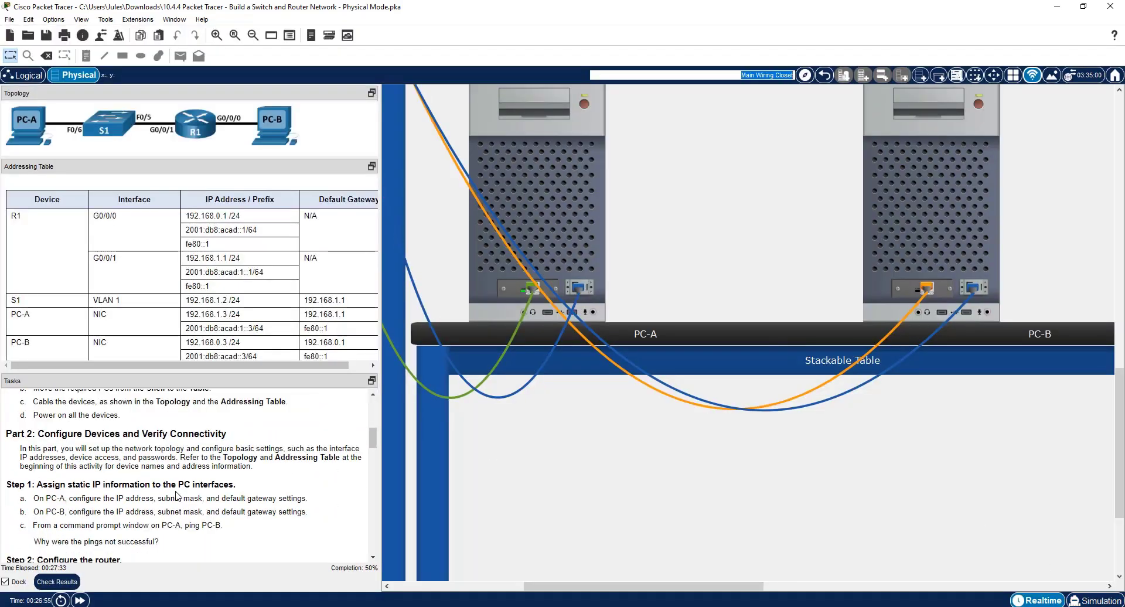
{"action": "scroll", "coordinate": [176, 495], "scroll_direction": "down", "scroll_amount": 5}
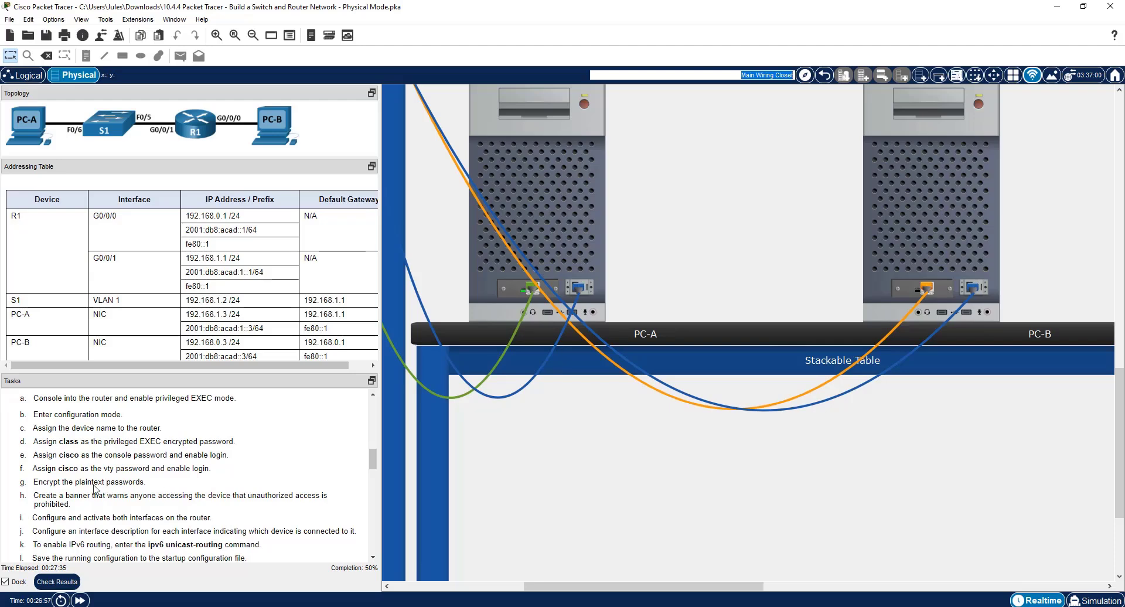
{"action": "left_click_drag", "start_coordinate": [31, 468], "coordinate": [230, 474]}
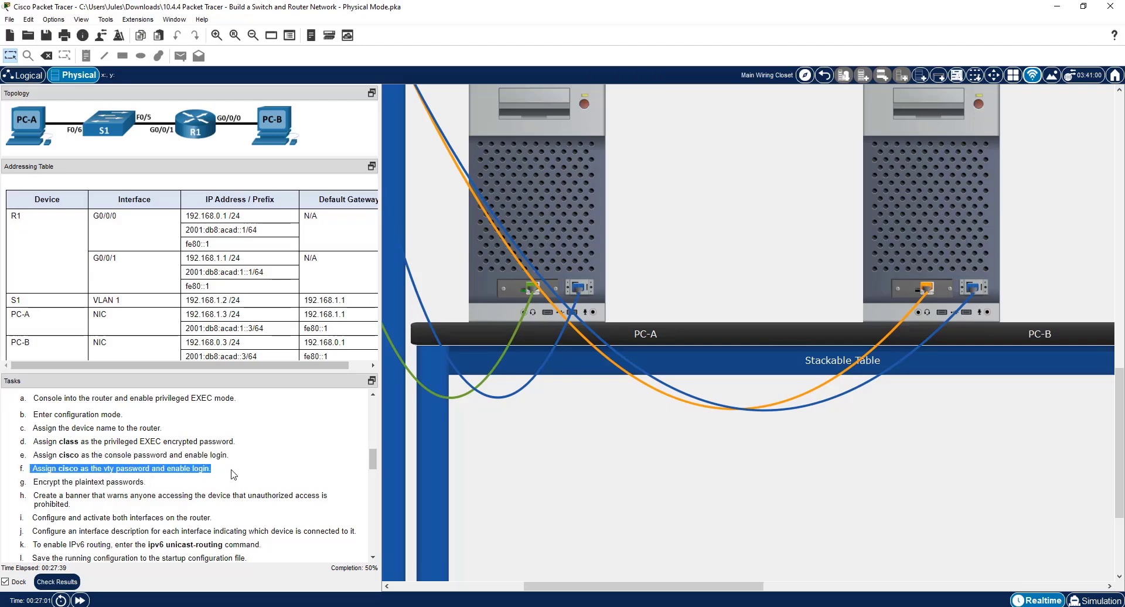
{"action": "left_click", "coordinate": [972, 226]}
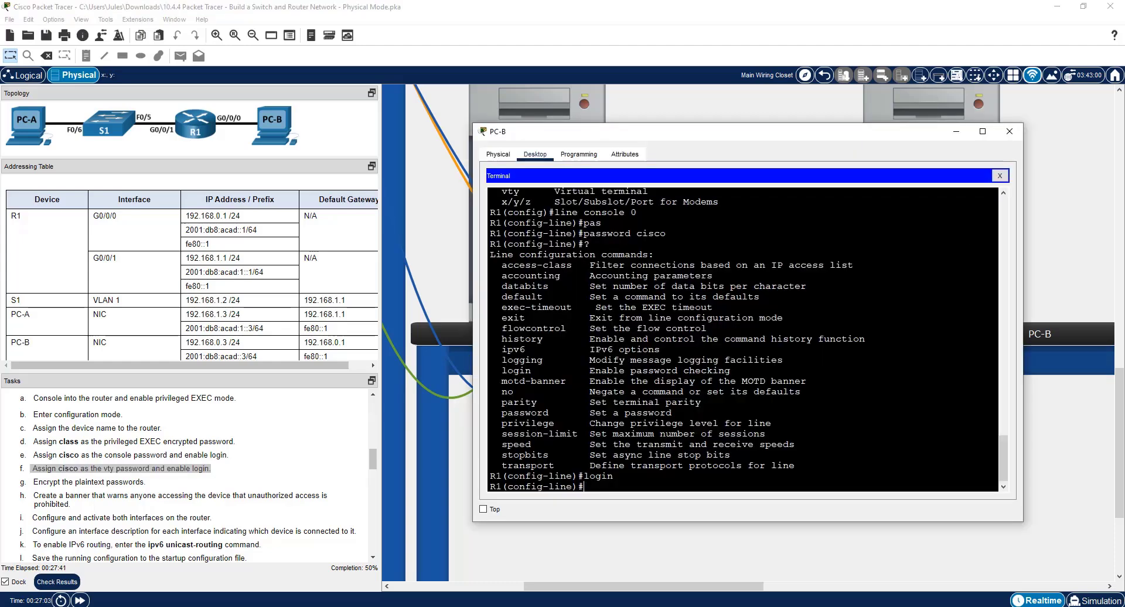
{"action": "type", "text": "line vty 0 15"}
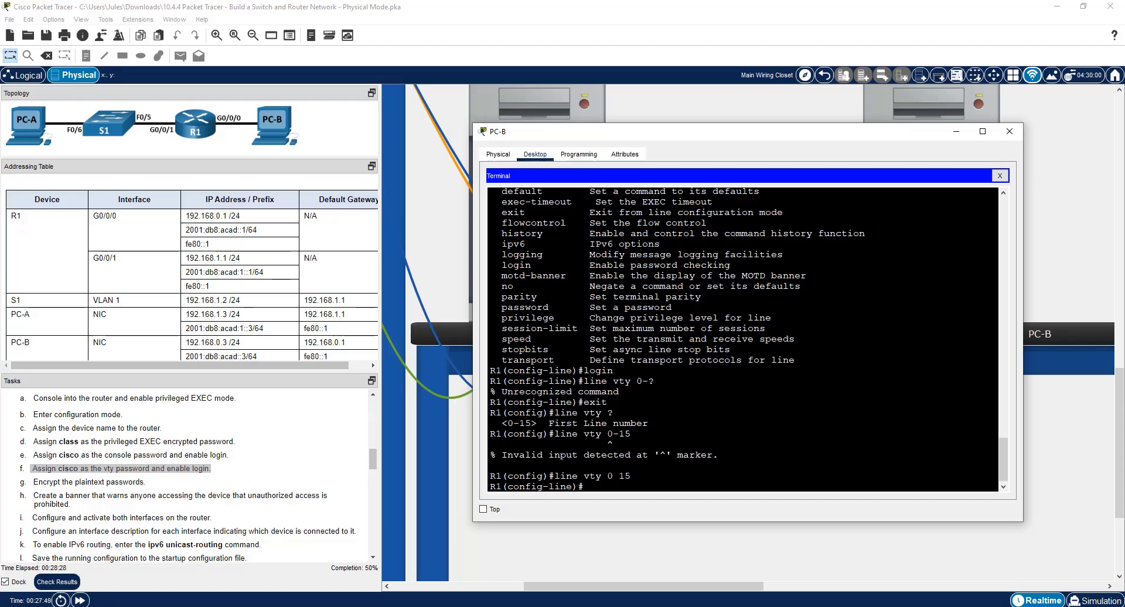
{"action": "type", "text": "password cisco"}
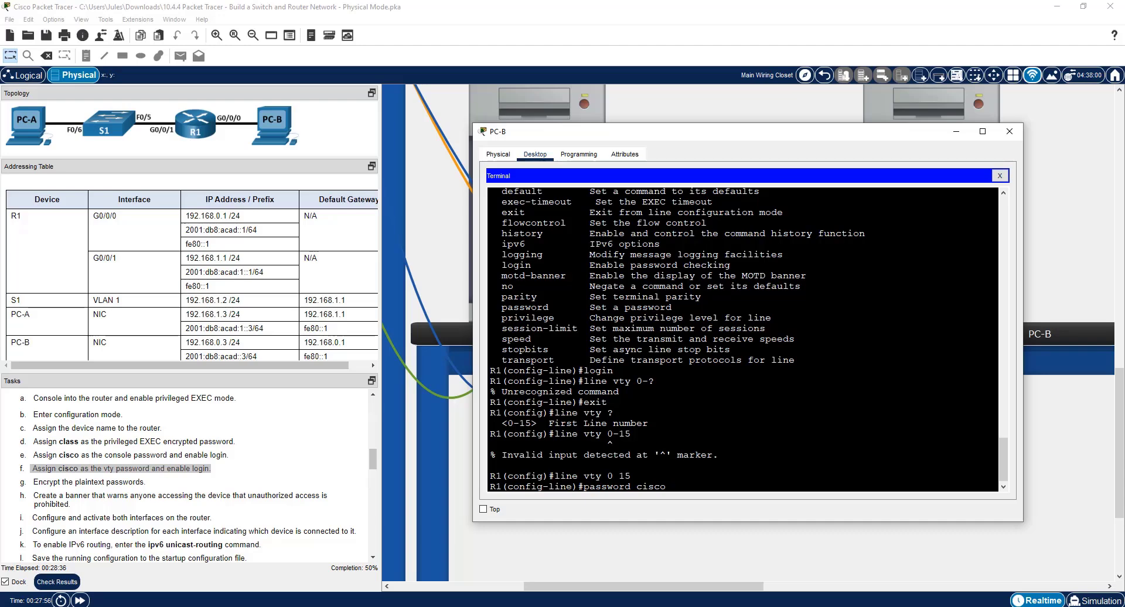
{"action": "key", "text": "Return"}
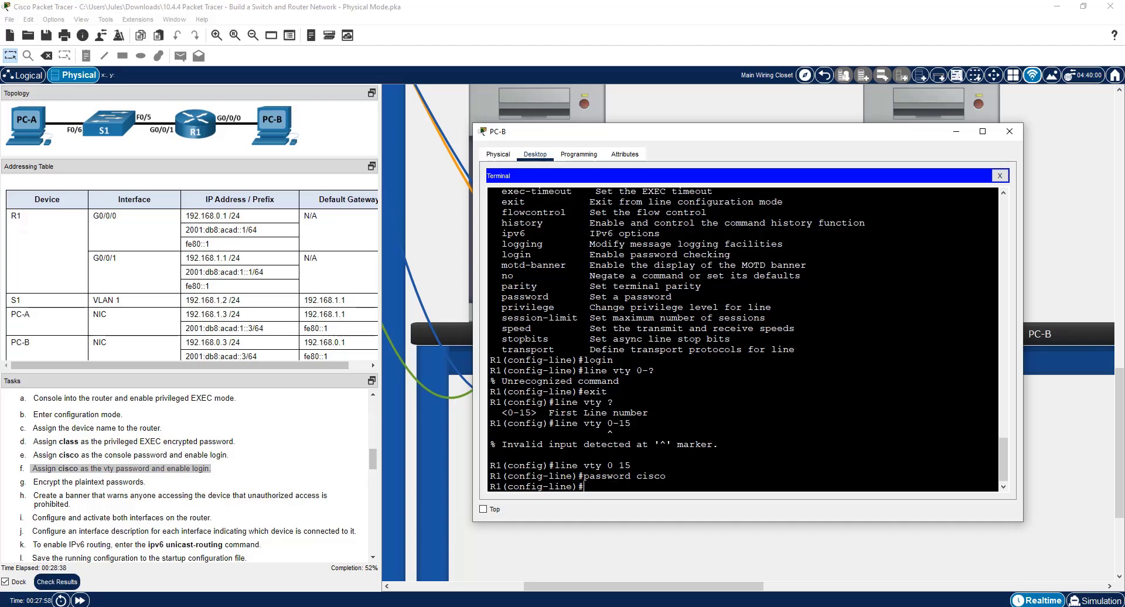
Enable login on vty lines 0 15 by recalling the earlier login command, and exit line configuration mode.
{"action": "key", "text": "Up"}
{"action": "key", "text": "Up"}
{"action": "key", "text": "Up"}
{"action": "key", "text": "Up"}
{"action": "key", "text": "Up"}
{"action": "key", "text": "Return"}
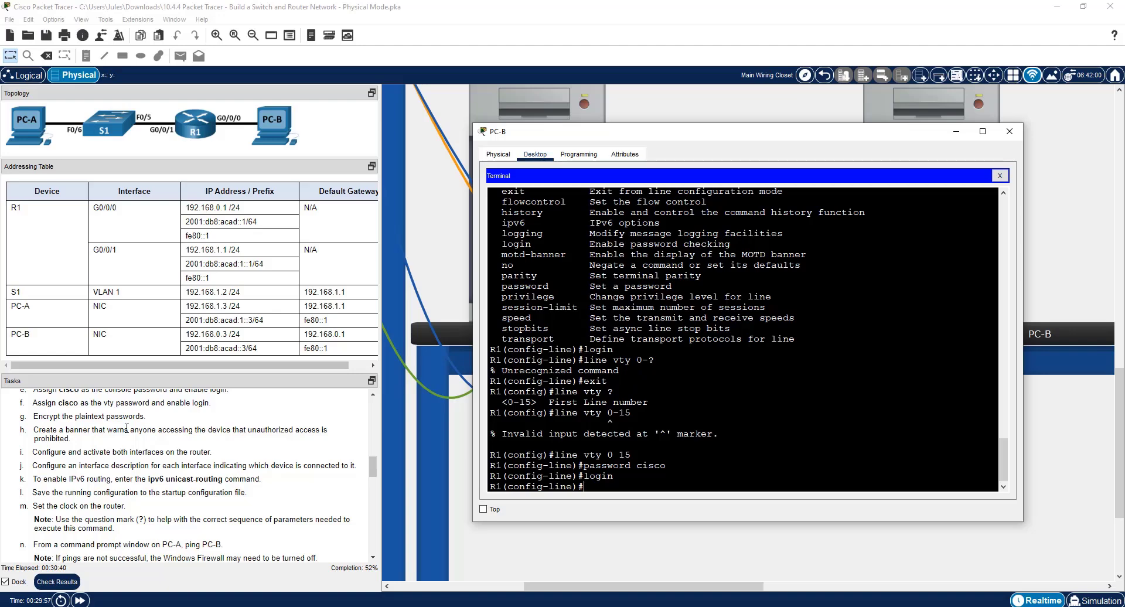
{"action": "type", "text": "exit"}
{"action": "key", "text": "Return"}
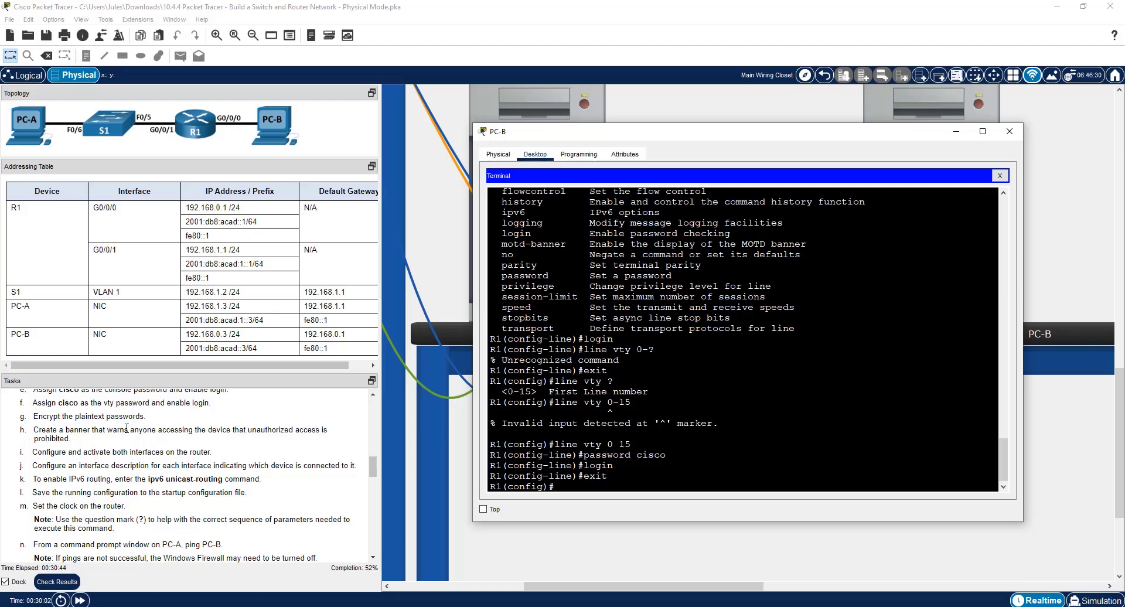
Look up the service command's options and encrypt R1's plaintext passwords with service password-encryption.
{"action": "type", "text": "service ?"}
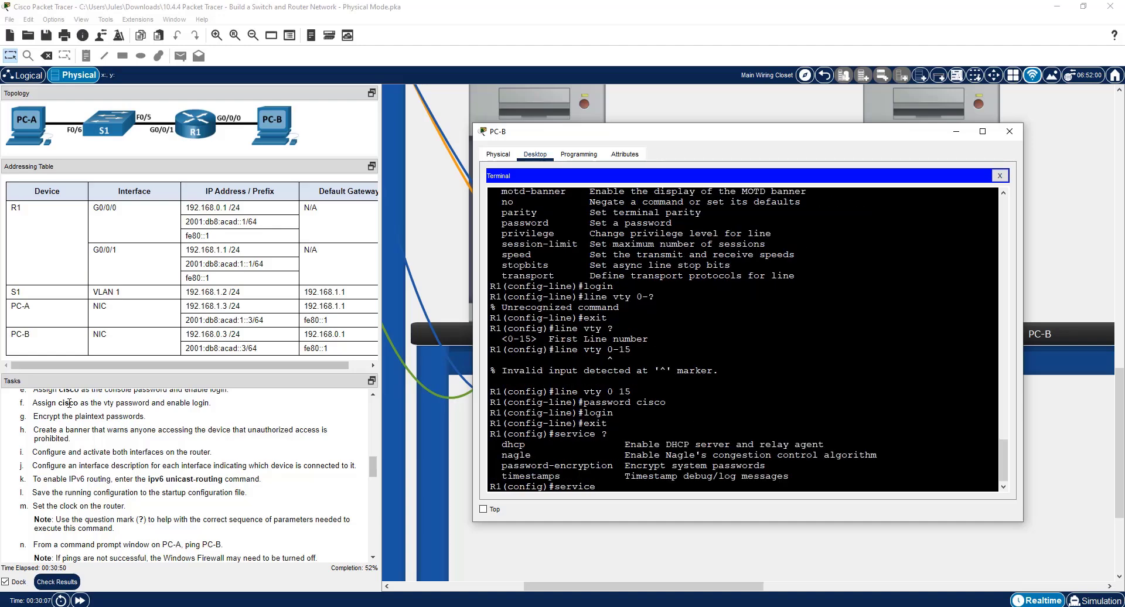
{"action": "left_click_drag", "start_coordinate": [765, 465], "coordinate": [502, 465]}
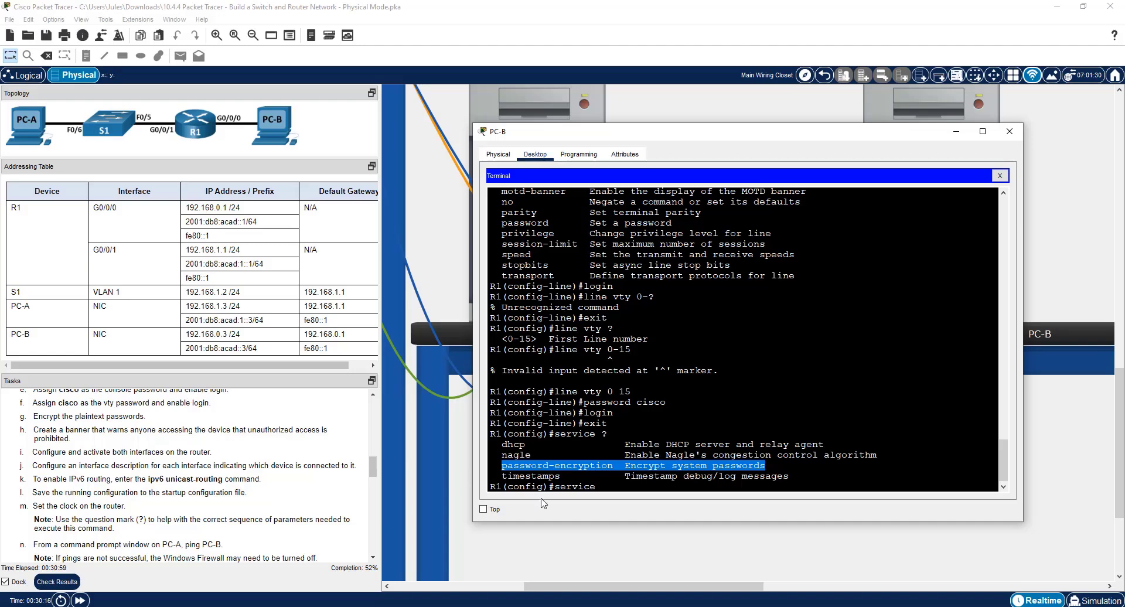
{"action": "left_click", "coordinate": [613, 486]}
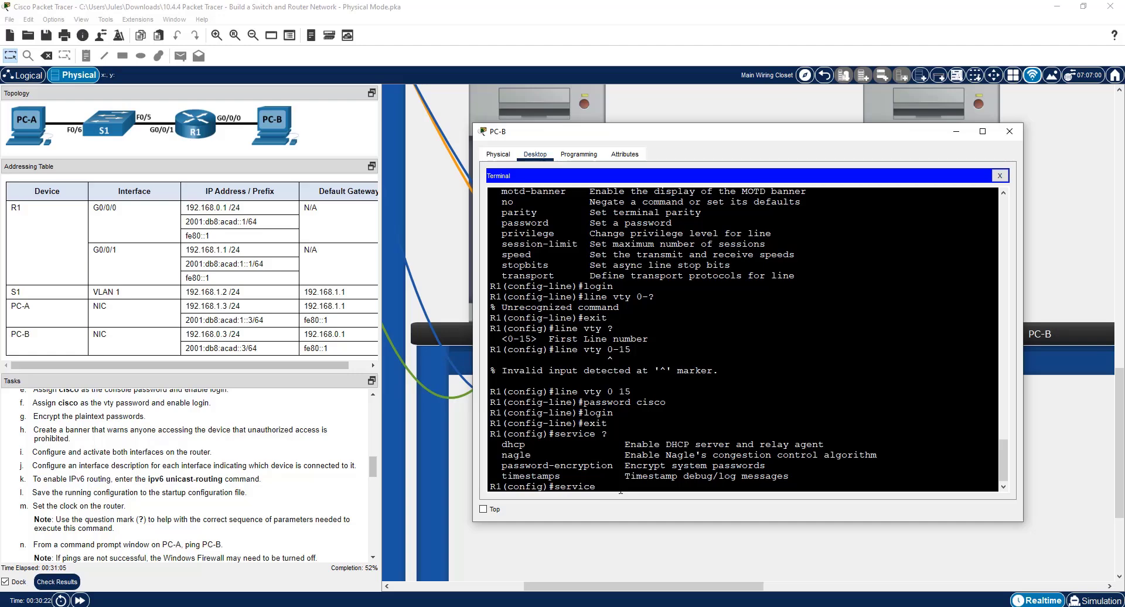
{"action": "type", "text": "pas"}
{"action": "key", "text": "Tab"}
{"action": "key", "text": "Return"}
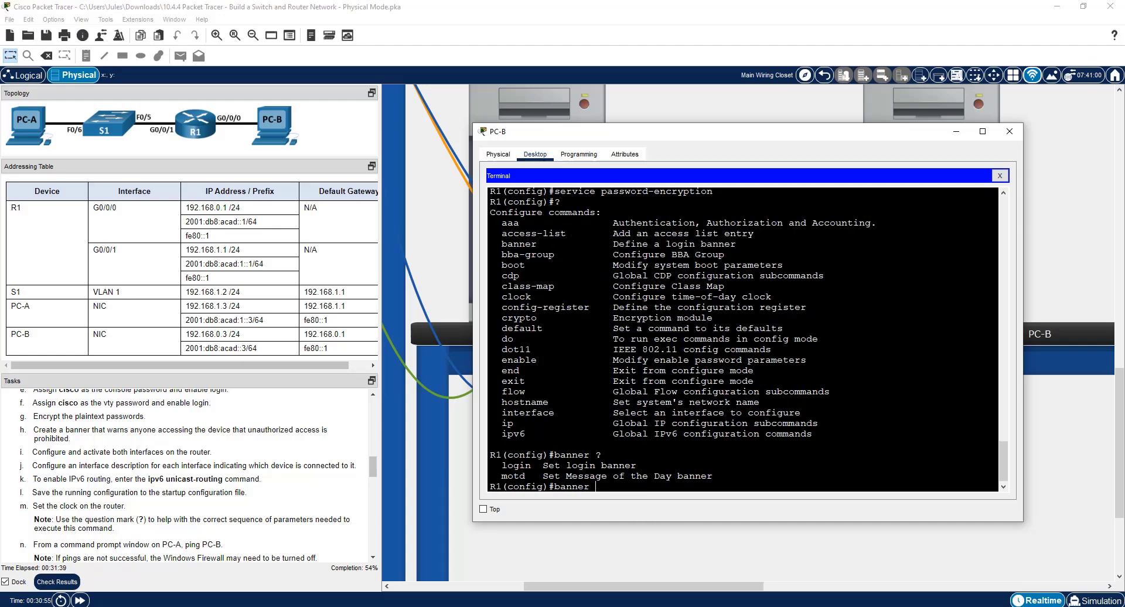
Create a message-of-the-day banner on R1 reading "Authorized Users Only!", delimited by # characters.
{"action": "type", "text": "motd"}
{"action": "type", "text": "#"}
{"action": "type", "text": "Authorized Users Only!"}
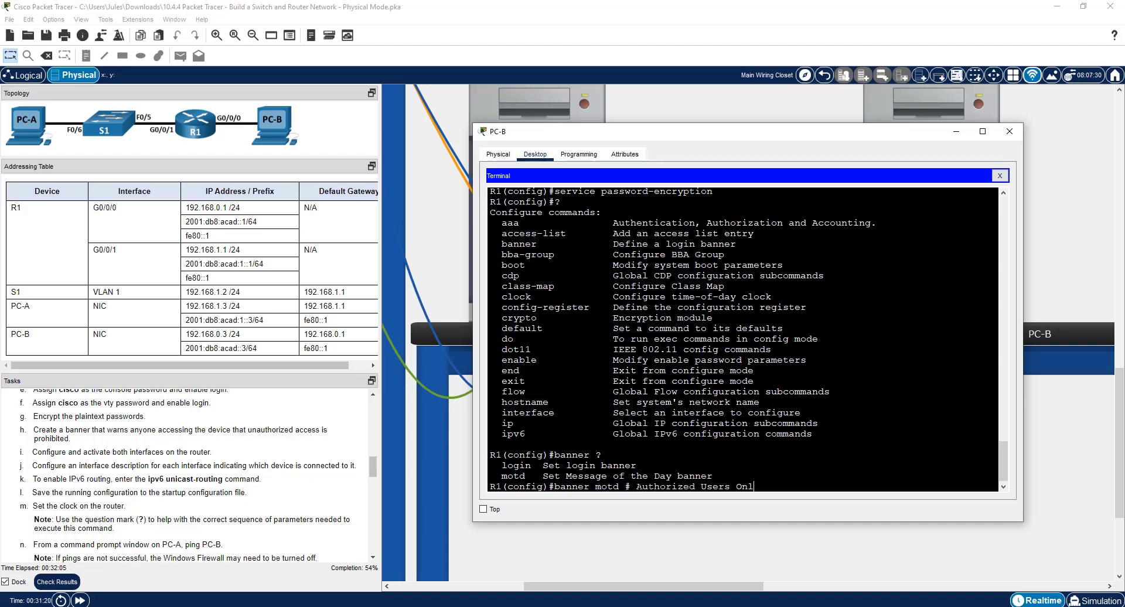
{"action": "type", "text": "#"}
{"action": "key", "text": "Return"}
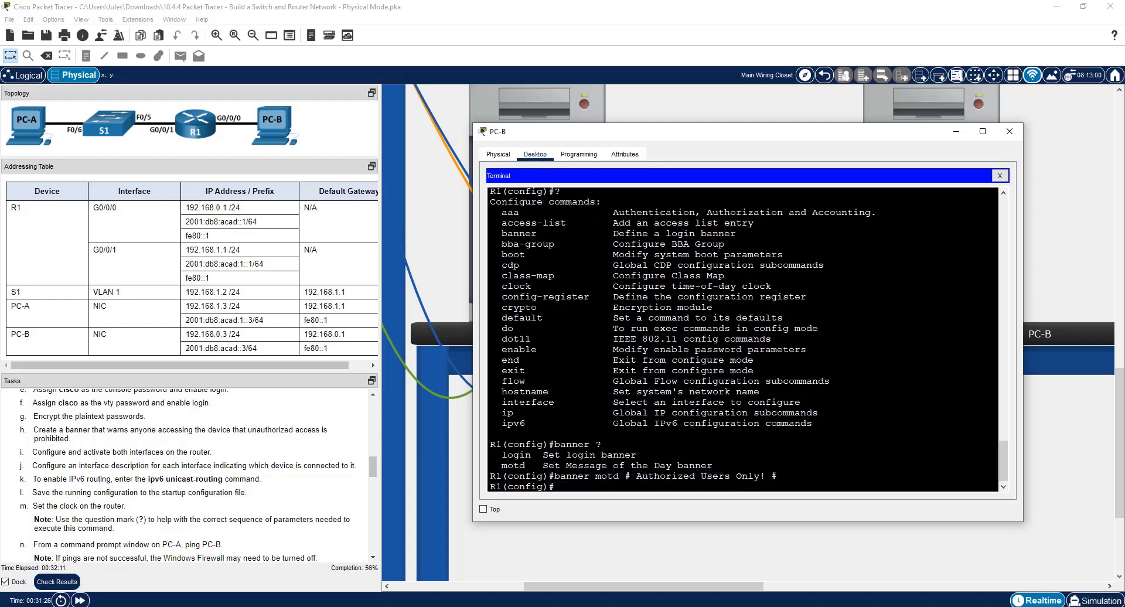
Check the banner text between its delimiters and list R1's interface status from configuration mode with do sh ip int br.
{"action": "left_click_drag", "start_coordinate": [771, 476], "coordinate": [778, 476]}
{"action": "left_click_drag", "start_coordinate": [619, 477], "coordinate": [766, 476]}
{"action": "left_click", "coordinate": [555, 486]}
{"action": "left_click", "coordinate": [714, 491]}
{"action": "type", "text": "do sh ip int br"}
{"action": "key", "text": "Return"}
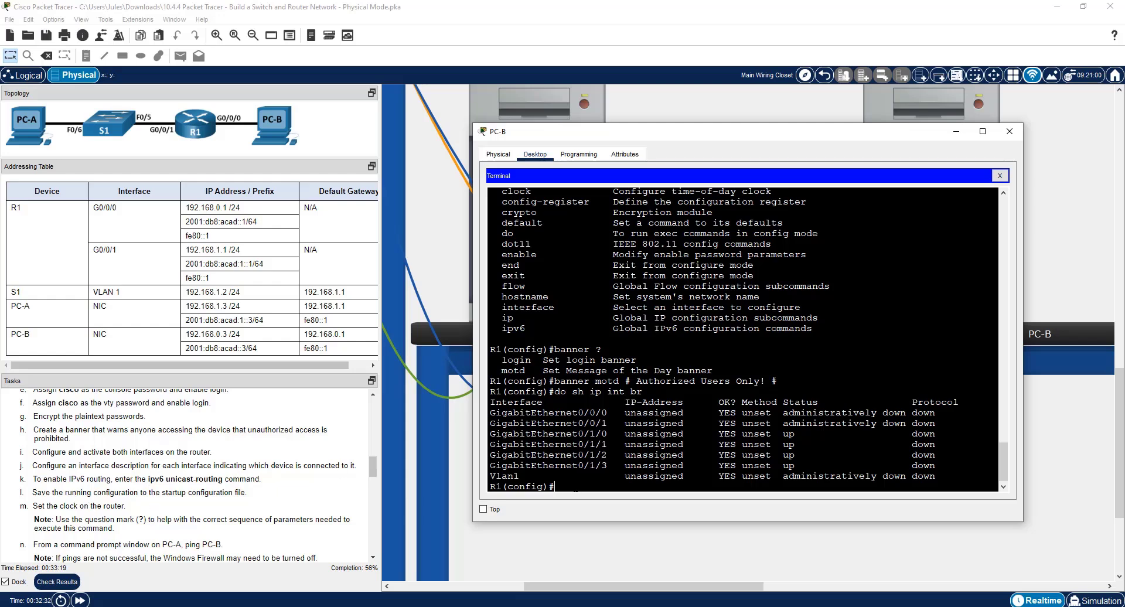
Enter interface g0/0/0 on R1 and assign it the IPv4 address 192.168.0.1 with mask 255.255.255.0.
{"action": "type", "text": "int g0/0/0"}
{"action": "key", "text": "Return"}
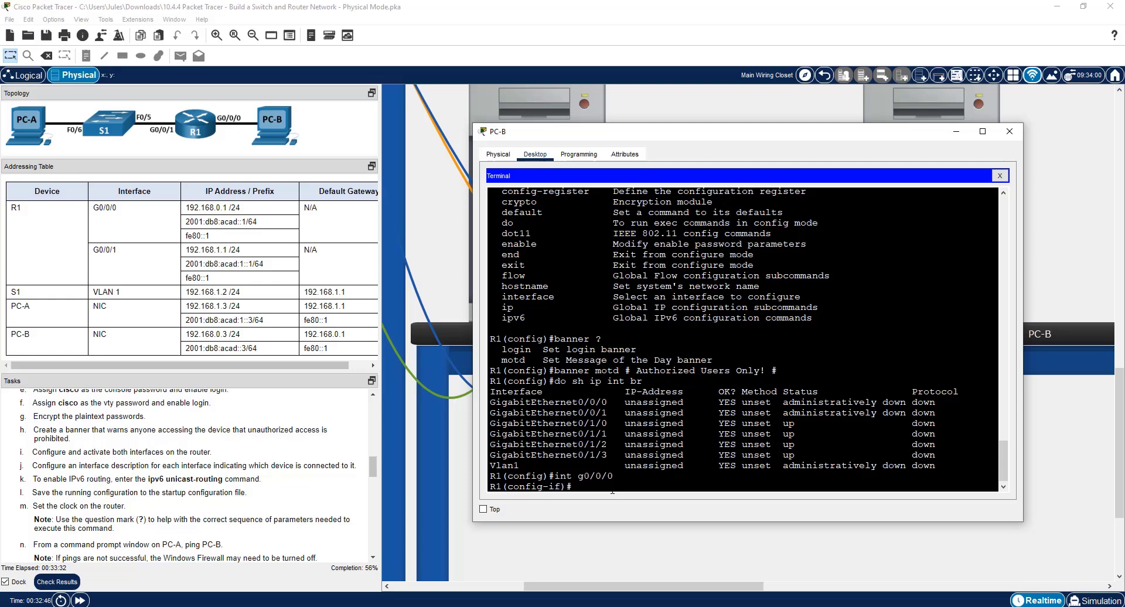
{"action": "type", "text": "ip ad"}
{"action": "key", "text": "Tab"}
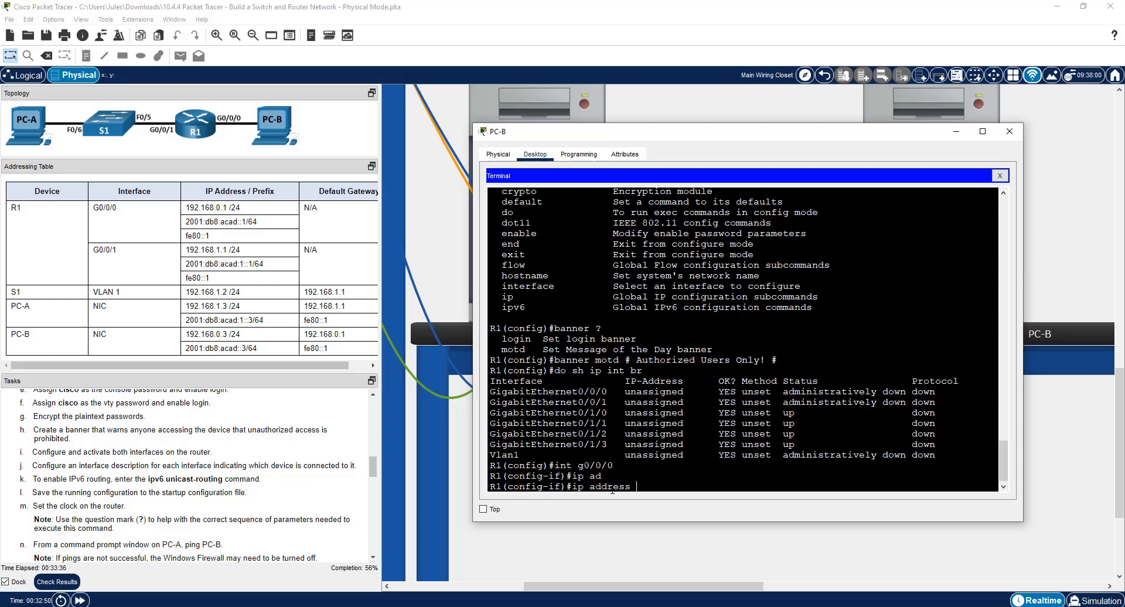
{"action": "type", "text": "192."}
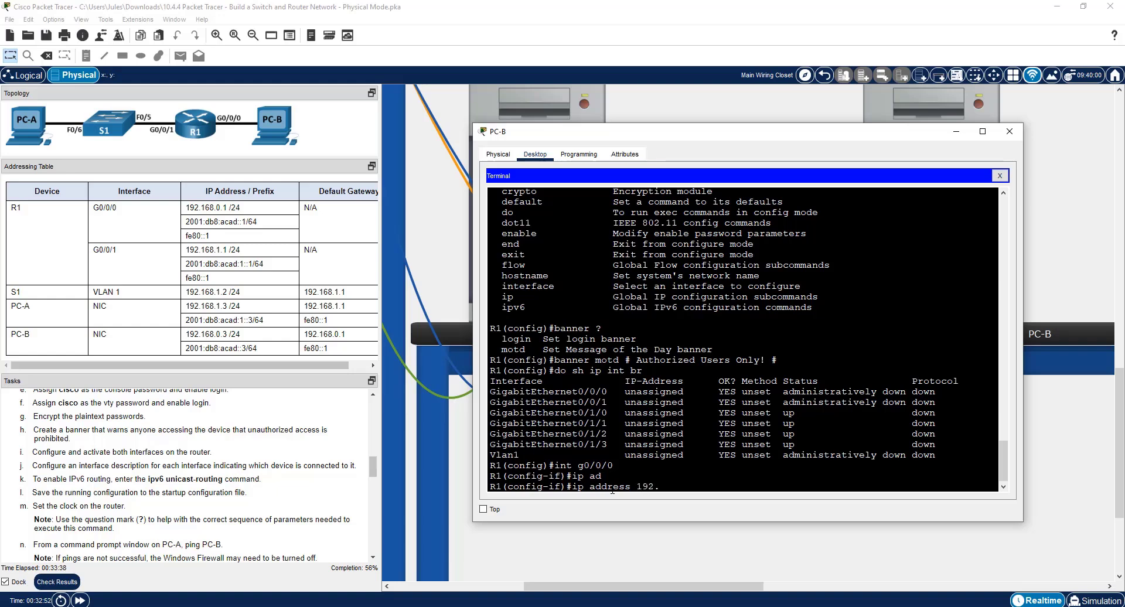
{"action": "type", "text": "168.0.1 255.255.255.0"}
{"action": "key", "text": "Return"}
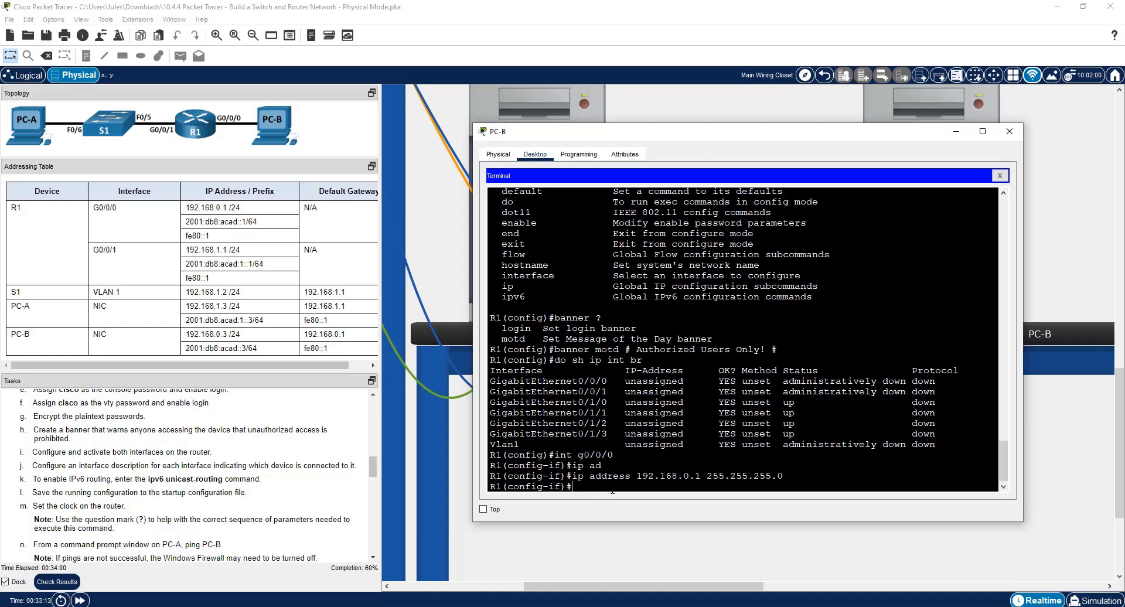
Assign the IPv6 address 2001:db8:acad::1/64 to R1's G0/0/0, copying the address from the addressing table.
{"action": "type", "text": "ipv6 ad"}
{"action": "key", "text": "Tab"}
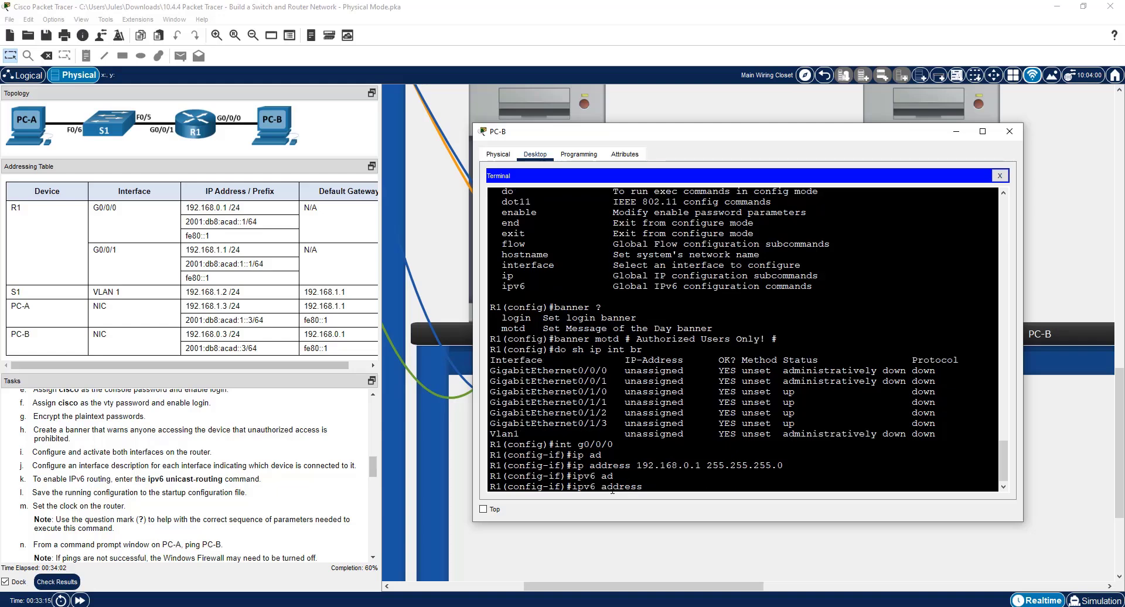
{"action": "left_click_drag", "start_coordinate": [188, 227], "coordinate": [250, 221]}
{"action": "right_click", "coordinate": [249, 220]}
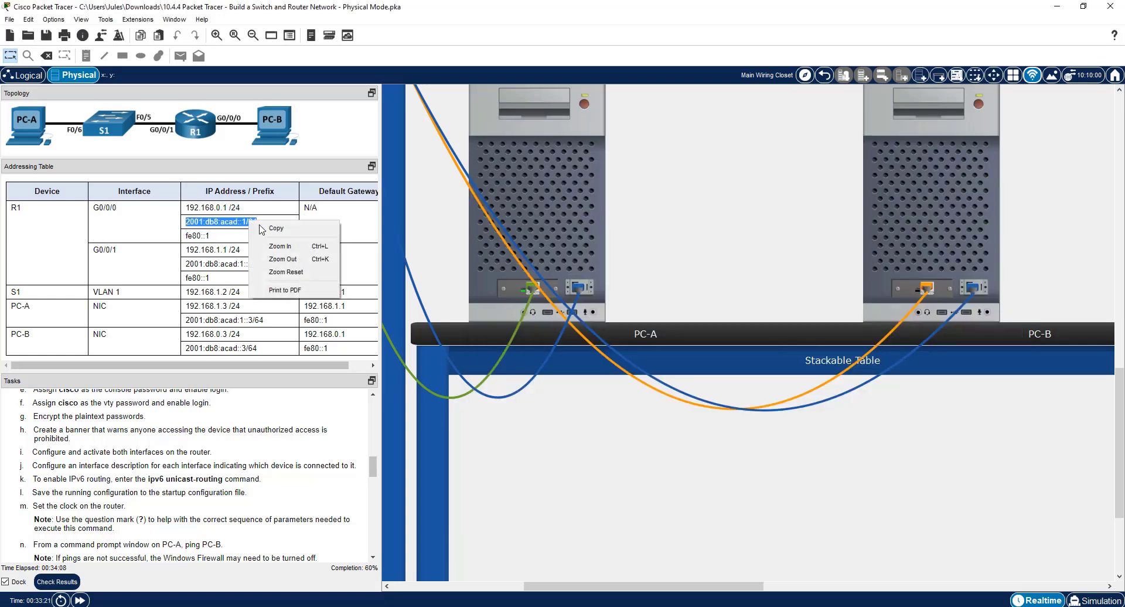
{"action": "left_click", "coordinate": [267, 226]}
{"action": "left_click", "coordinate": [939, 250]}
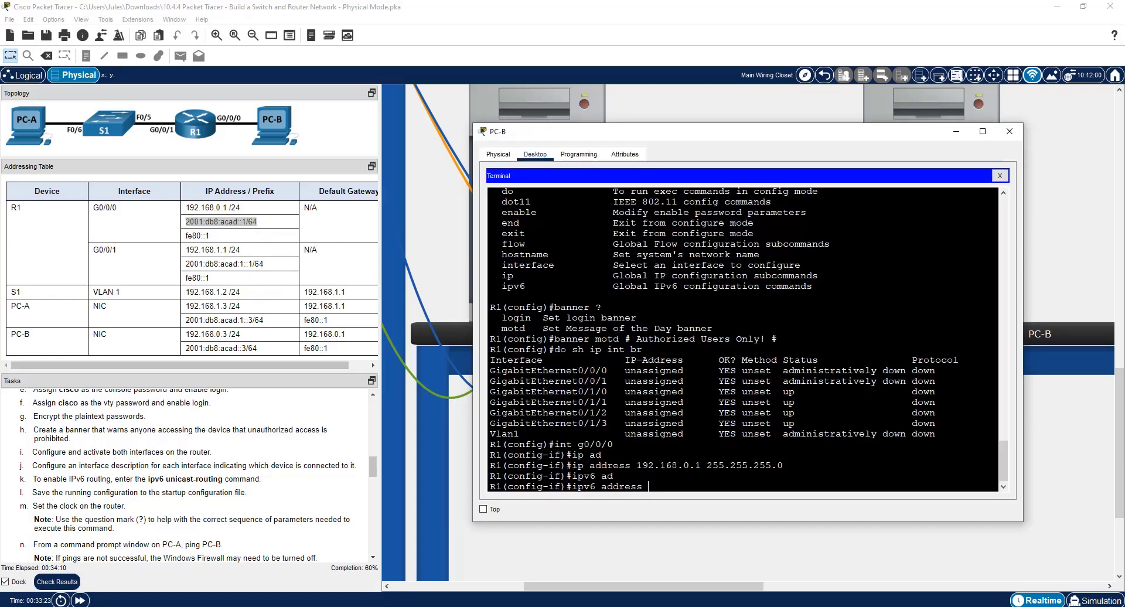
{"action": "right_click", "coordinate": [669, 492]}
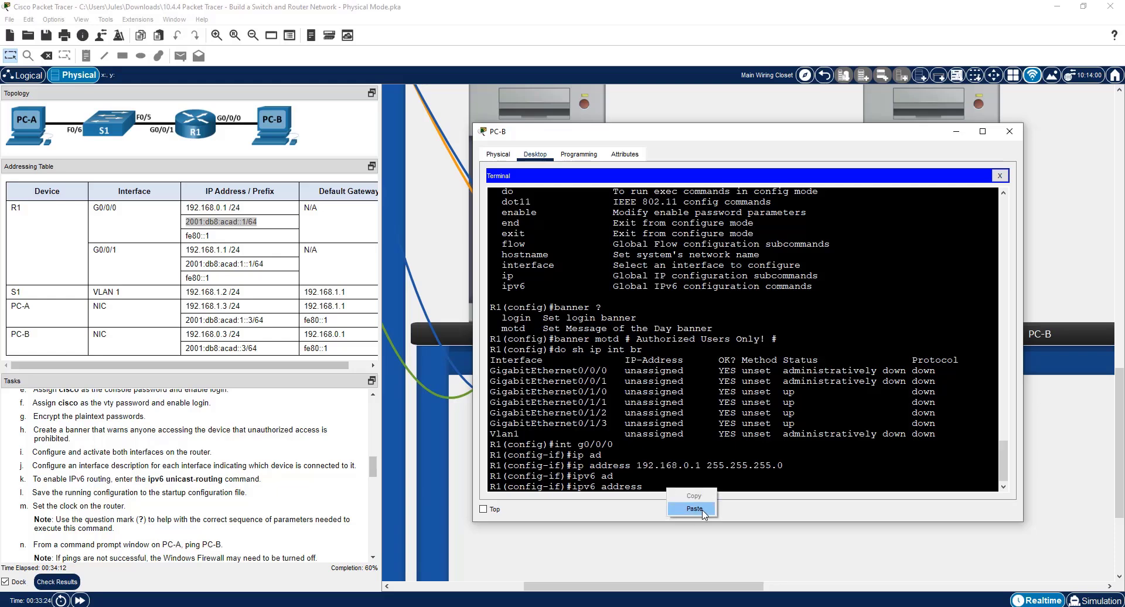
{"action": "left_click", "coordinate": [694, 509]}
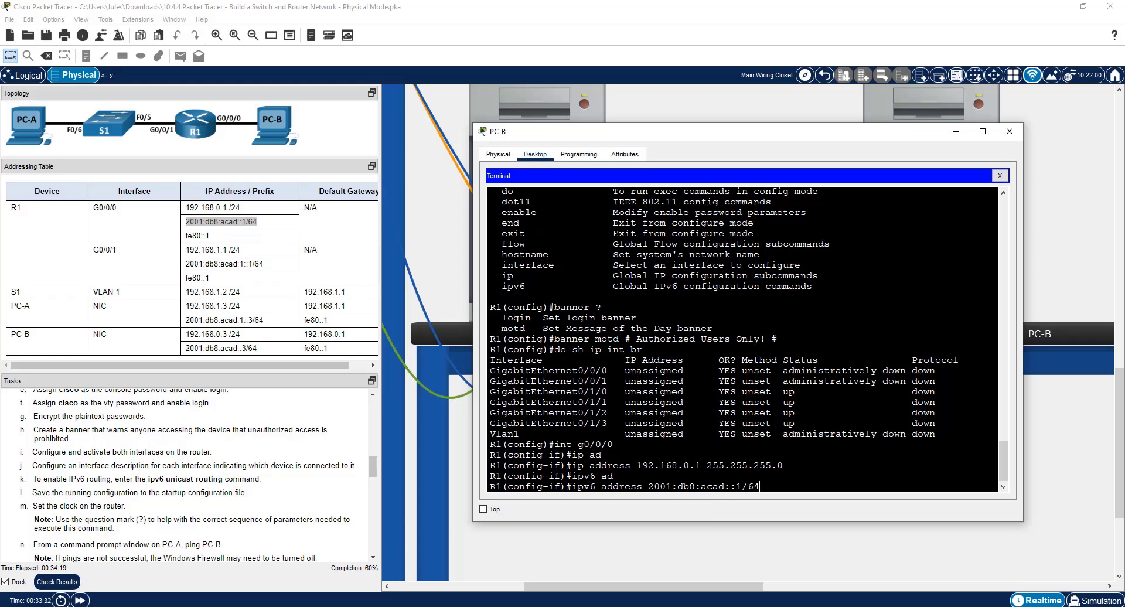
{"action": "key", "text": "Return"}
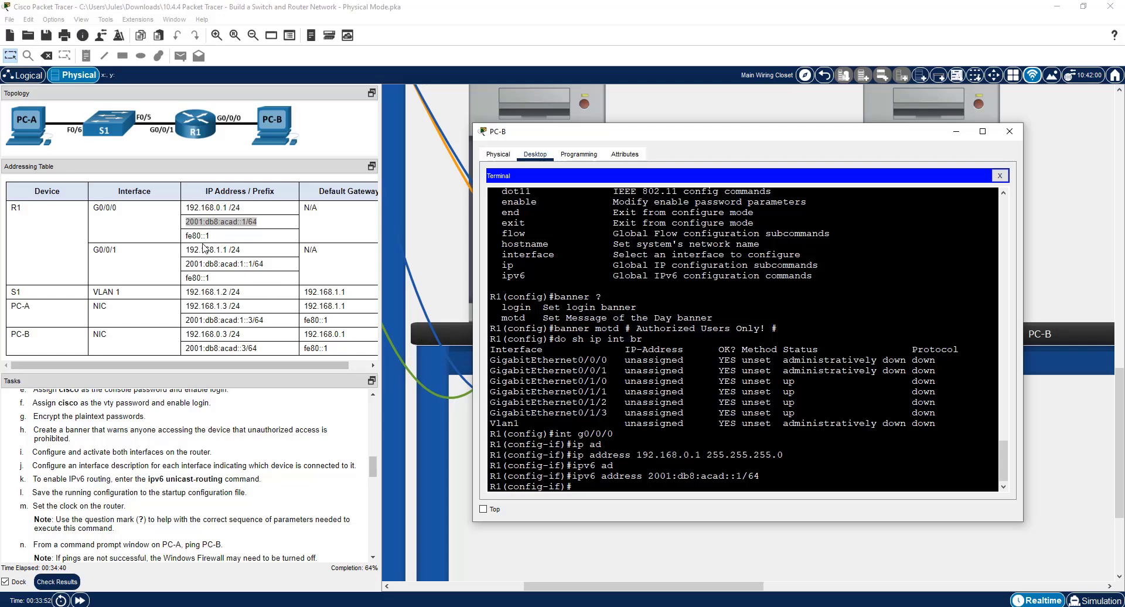
Set fe80::1 from the addressing table as G0/0/0's link-local IPv6 address, looking up the command's remaining option.
{"action": "left_click", "coordinate": [187, 240]}
{"action": "double_click", "coordinate": [199, 236]}
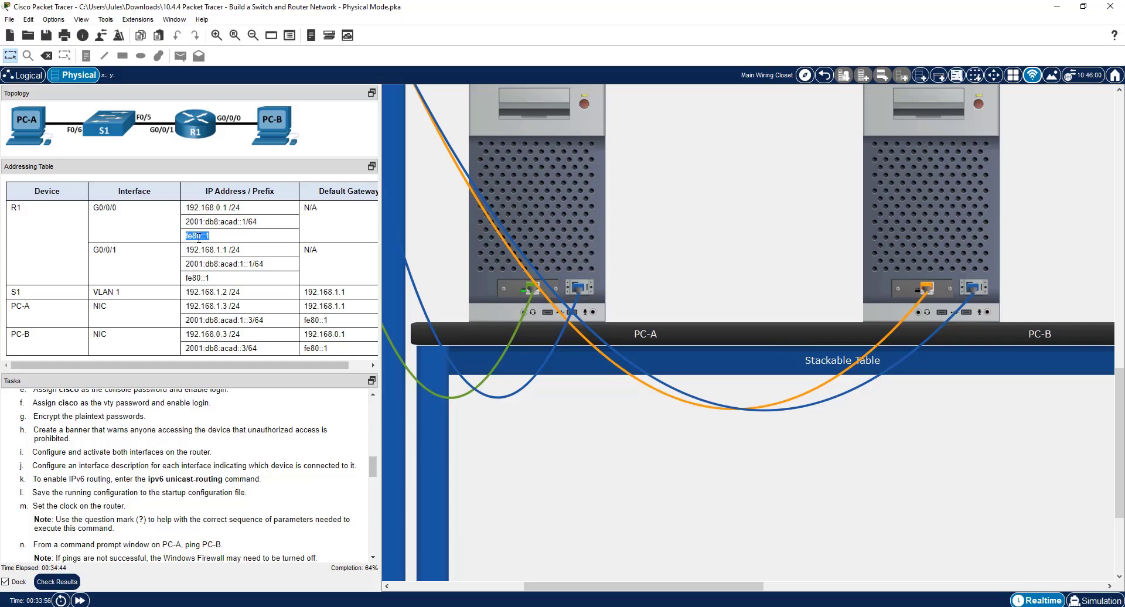
{"action": "right_click", "coordinate": [198, 238]}
{"action": "left_click", "coordinate": [215, 250]}
{"action": "left_click", "coordinate": [941, 323]}
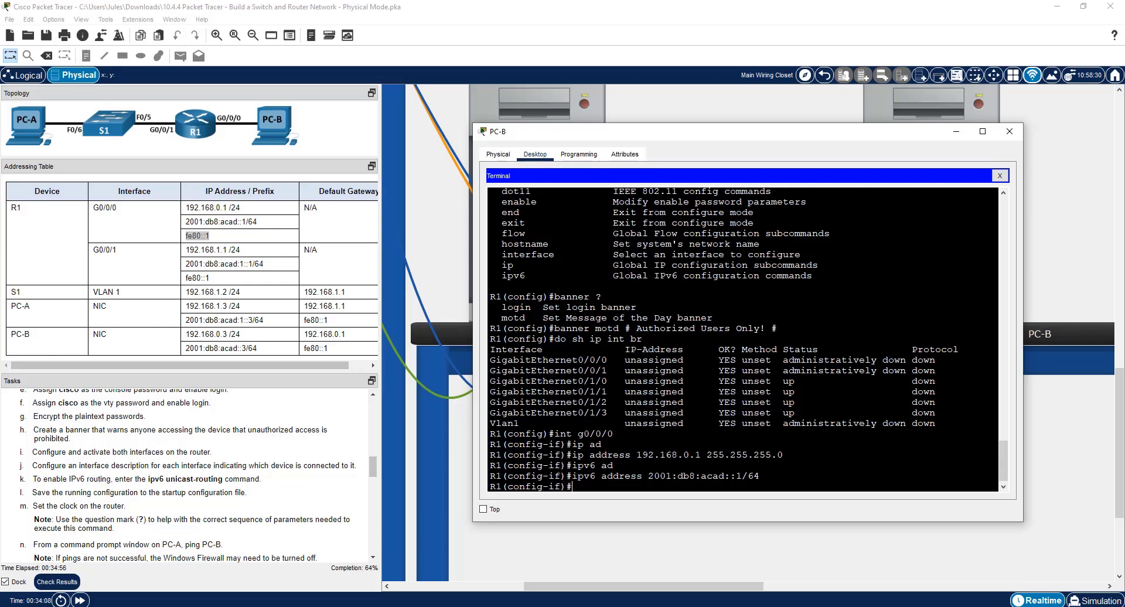
{"action": "key", "text": "Up"}
{"action": "key", "text": "BackSpace"}
{"action": "key", "text": "BackSpace"}
{"action": "key", "text": "BackSpace"}
{"action": "key", "text": "BackSpace"}
{"action": "key", "text": "BackSpace"}
{"action": "key", "text": "BackSpace"}
{"action": "key", "text": "BackSpace"}
{"action": "key", "text": "BackSpace"}
{"action": "key", "text": "BackSpace"}
{"action": "key", "text": "BackSpace"}
{"action": "key", "text": "BackSpace"}
{"action": "key", "text": "BackSpace"}
{"action": "key", "text": "BackSpace"}
{"action": "key", "text": "BackSpace"}
{"action": "key", "text": "BackSpace"}
{"action": "key", "text": "BackSpace"}
{"action": "key", "text": "BackSpace"}
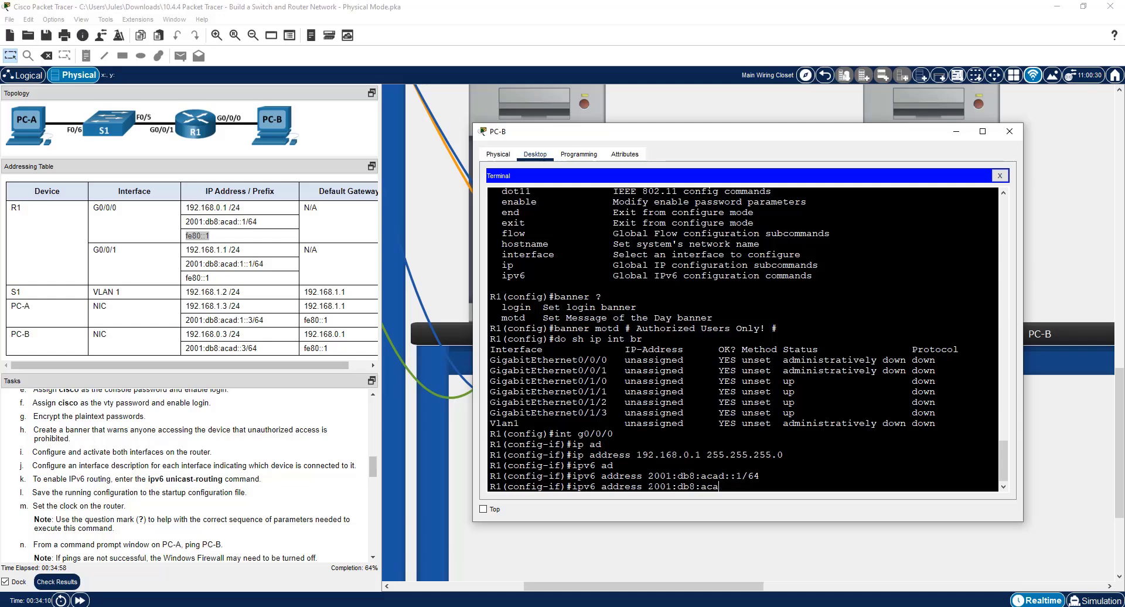
{"action": "key", "text": "BackSpace"}
{"action": "key", "text": "BackSpace"}
{"action": "right_click", "coordinate": [652, 484]}
{"action": "left_click", "coordinate": [676, 506]}
{"action": "type", "text": "?"}
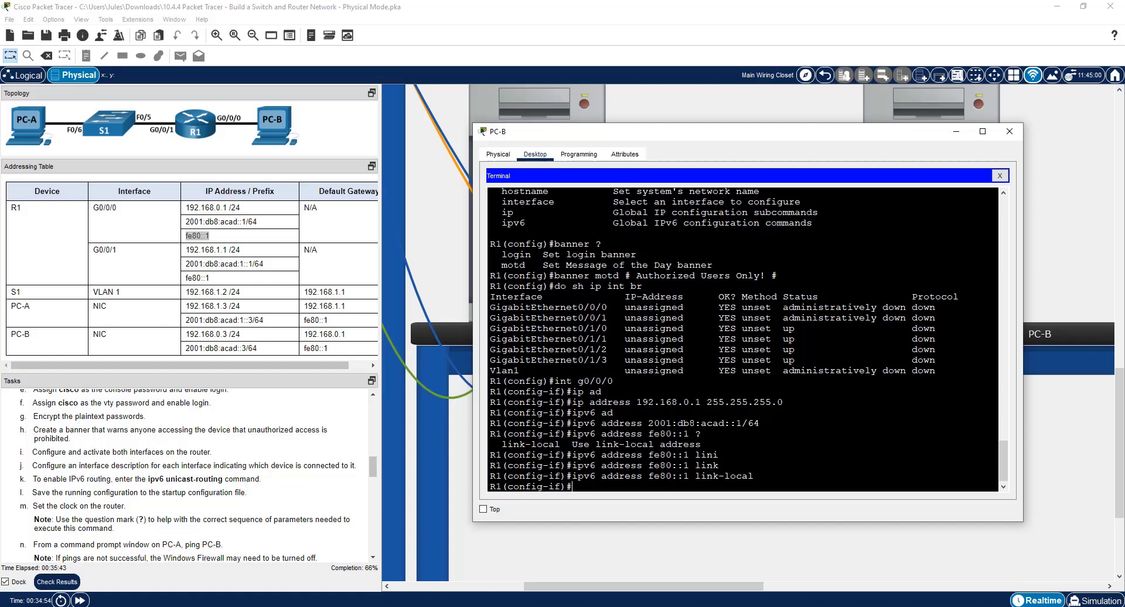
Activate R1's G0/0/0 interface with no shutdown and return to the prompt.
{"action": "type", "text": "no shut"}
{"action": "key", "text": "Tab"}
{"action": "key", "text": "Return"}
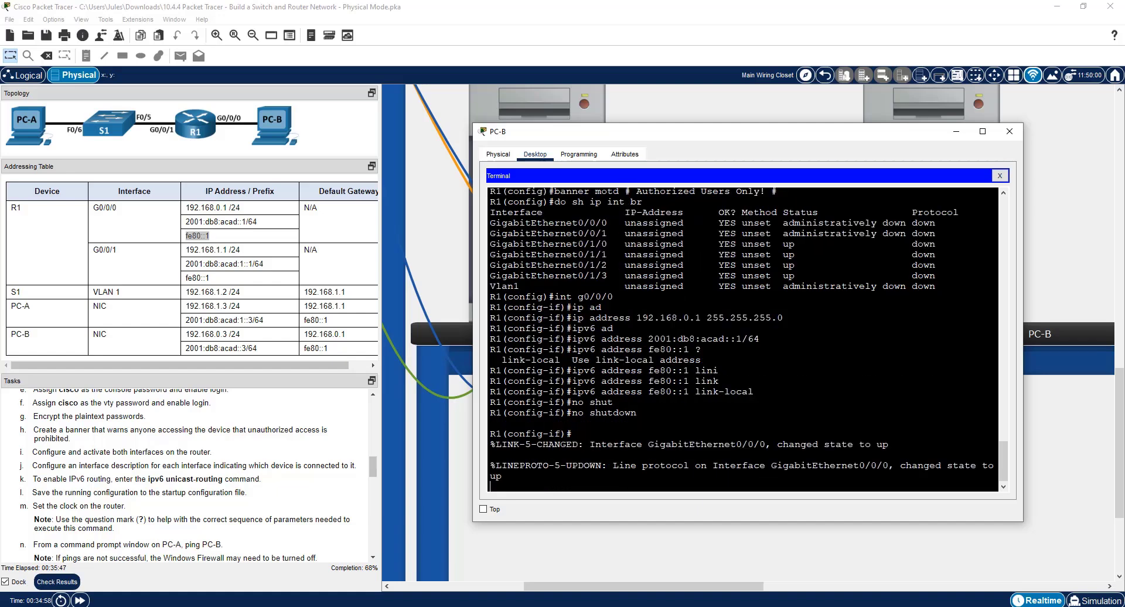
{"action": "key", "text": "Return"}
List R1's IPv4 and IPv6 interface summaries from configuration mode and check G0/0/0's addresses.
{"action": "type", "text": "do sh ip i"}
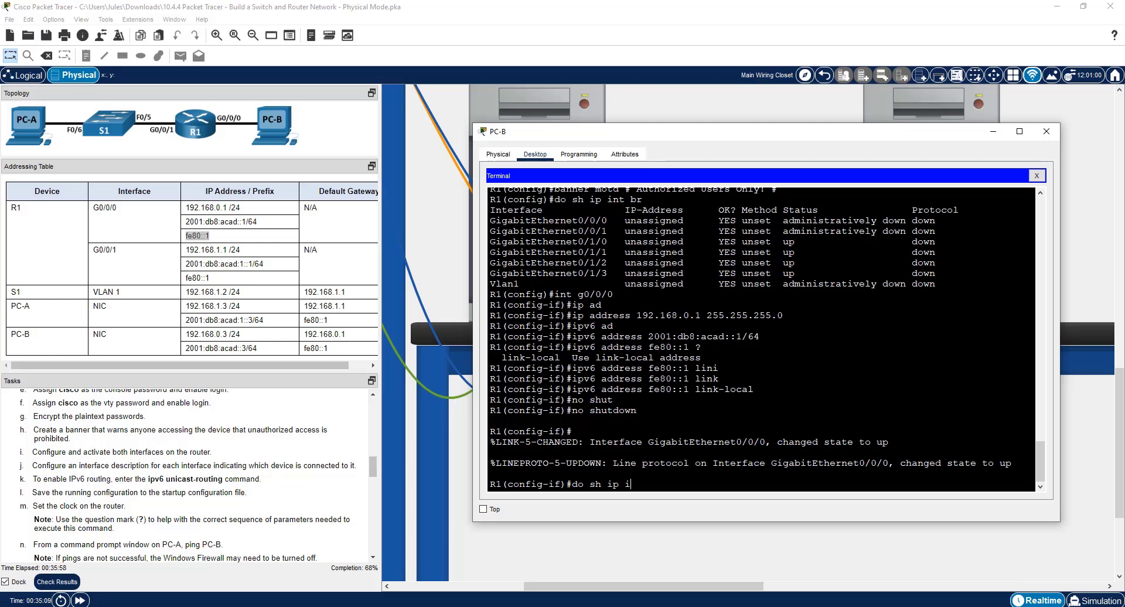
{"action": "type", "text": "nt br"}
{"action": "key", "text": "Return"}
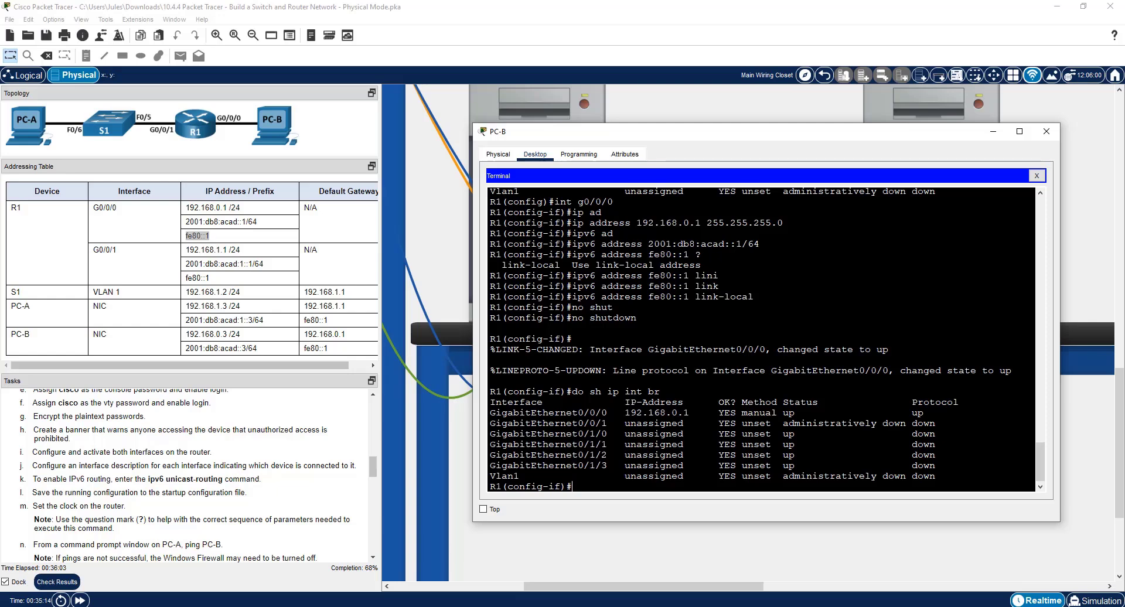
{"action": "key", "text": "Up"}
{"action": "type", "text": "v6"}
{"action": "key", "text": "Return"}
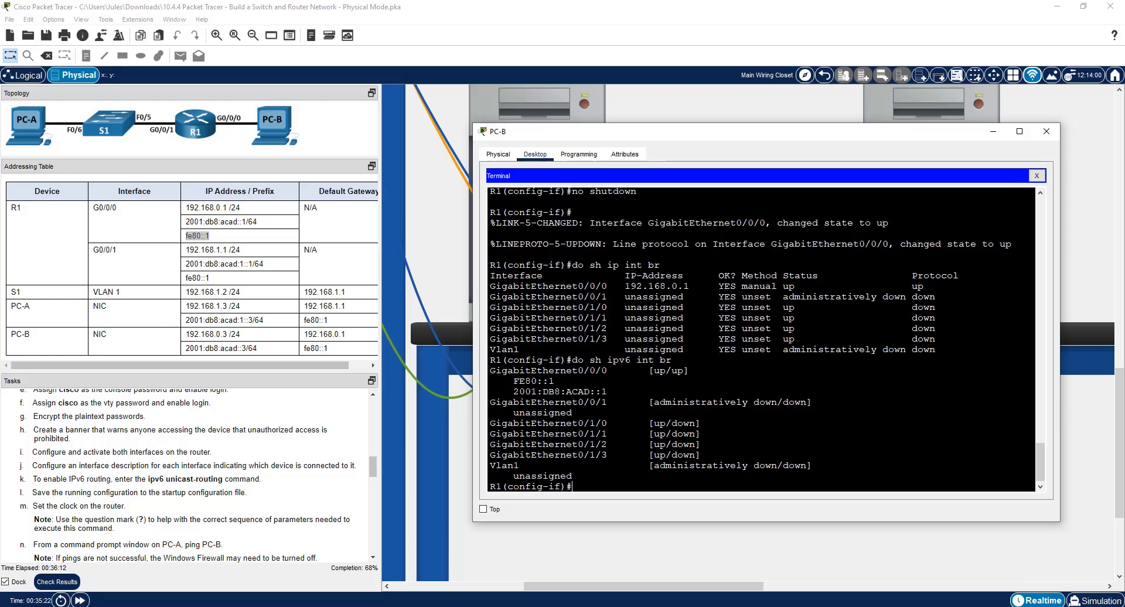
{"action": "left_click_drag", "start_coordinate": [513, 382], "coordinate": [607, 391]}
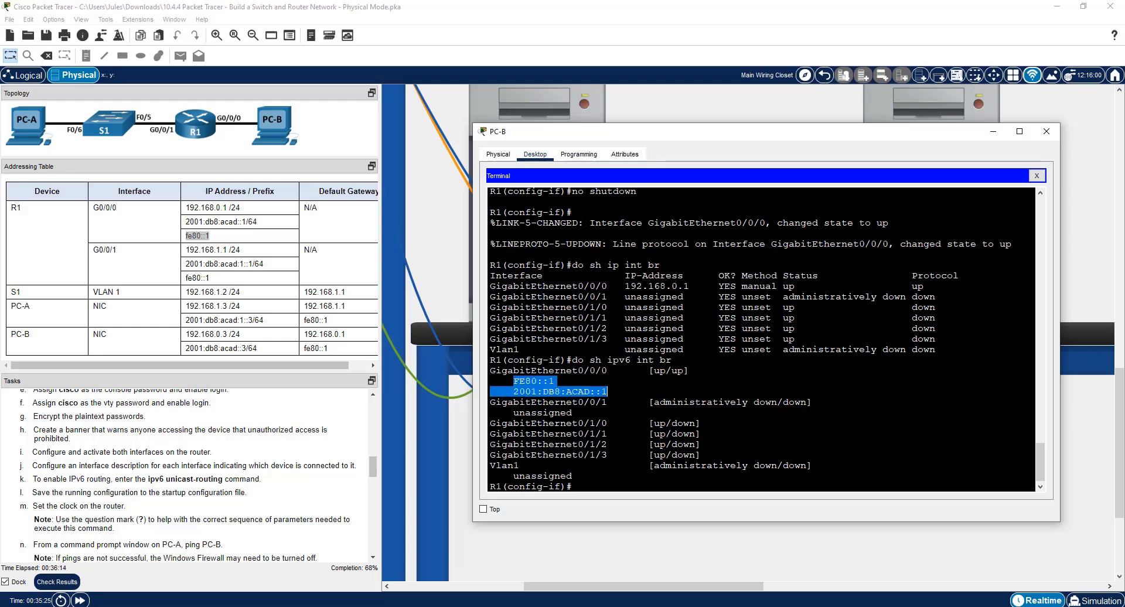
{"action": "left_click", "coordinate": [608, 392]}
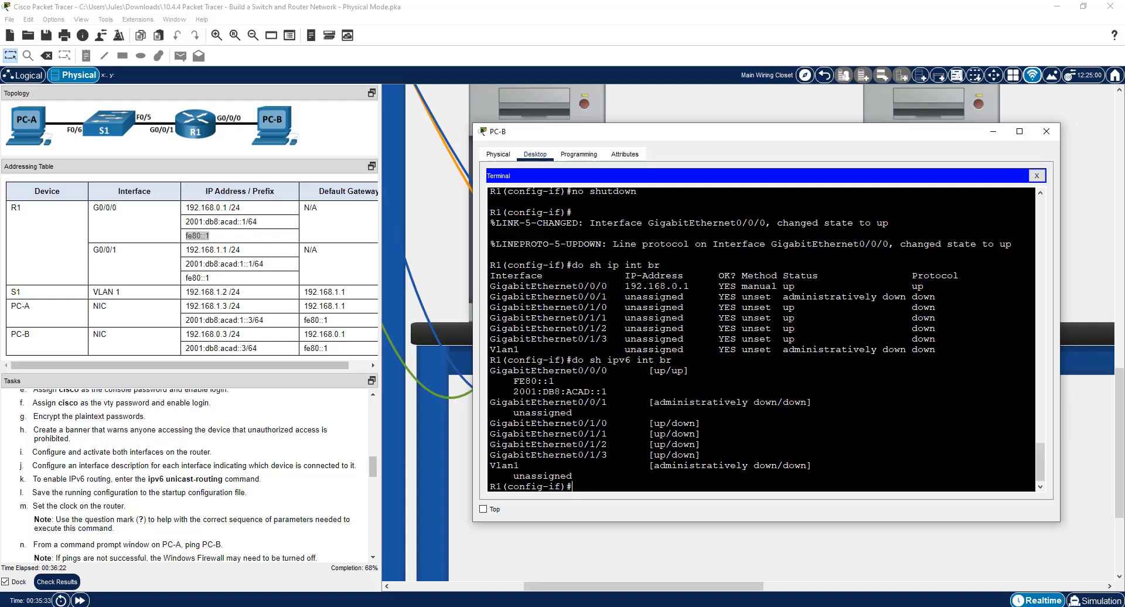
Enter interface g0/0/1 and assign it 192.168.1.1 255.255.255.0 by editing the recalled IPv4 address command.
{"action": "type", "text": "int g0/0"}
{"action": "type", "text": "1"}
{"action": "key", "text": "Return"}
{"action": "key", "text": "Up"}
{"action": "key", "text": "Up"}
{"action": "key", "text": "Up"}
{"action": "key", "text": "Up"}
{"action": "key", "text": "Up"}
{"action": "key", "text": "Up"}
{"action": "key", "text": "Up"}
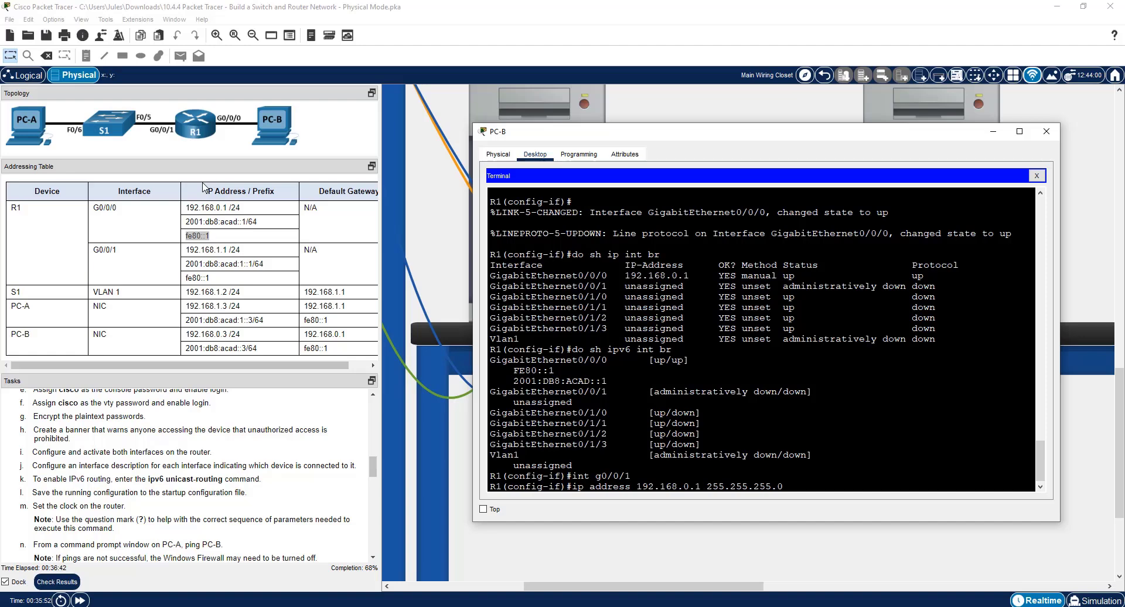
{"action": "key", "text": "Left"}
{"action": "key", "text": "Left"}
{"action": "key", "text": "Left"}
{"action": "key", "text": "Left"}
{"action": "key", "text": "Left"}
{"action": "key", "text": "Left"}
{"action": "key", "text": "Left"}
{"action": "key", "text": "Left"}
{"action": "key", "text": "Left"}
{"action": "key", "text": "Left"}
{"action": "key", "text": "Left"}
{"action": "key", "text": "Left"}
{"action": "key", "text": "Left"}
{"action": "key", "text": "Left"}
{"action": "key", "text": "Left"}
{"action": "key", "text": "Left"}
{"action": "key", "text": "BackSpace"}
{"action": "type", "text": "1"}
{"action": "key", "text": "Return"}
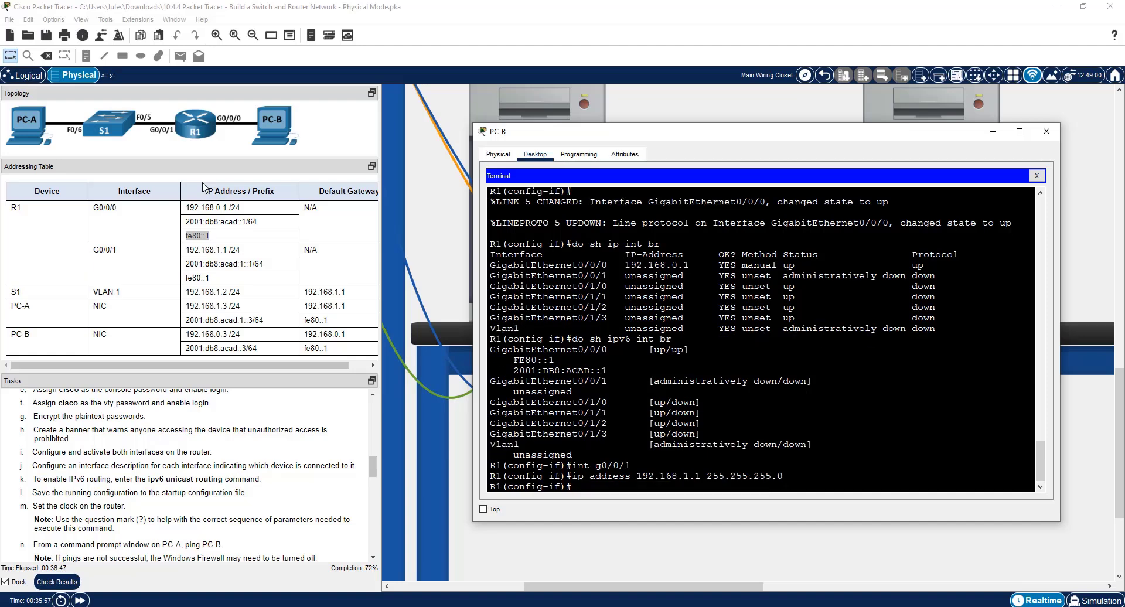
Assign the IPv6 address 2001:db8:acad:1::1/64 to G0/0/1 by editing the recalled global address command.
{"action": "type", "text": "ipv6 address fe80::1 link-local"}
{"action": "key", "text": "Up"}
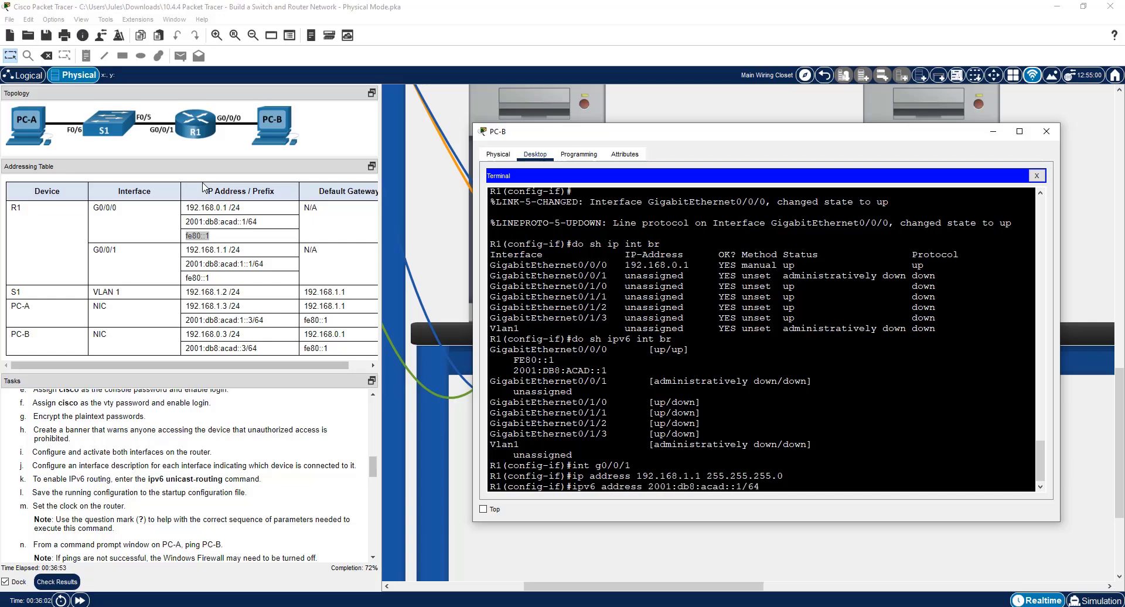
{"action": "key", "text": "Left"}
{"action": "key", "text": "Left"}
{"action": "key", "text": "Left"}
{"action": "key", "text": "Left"}
{"action": "key", "text": "Left"}
{"action": "type", "text": "1:"}
{"action": "left_click_drag", "start_coordinate": [747, 486], "coordinate": [736, 487]}
{"action": "key", "text": "Return"}
Set fe80::1 as the link-local IPv6 address of G0/0/1 by recalling the earlier command.
{"action": "key", "text": "Up"}
{"action": "key", "text": "Up"}
{"action": "key", "text": "Up"}
{"action": "key", "text": "Up"}
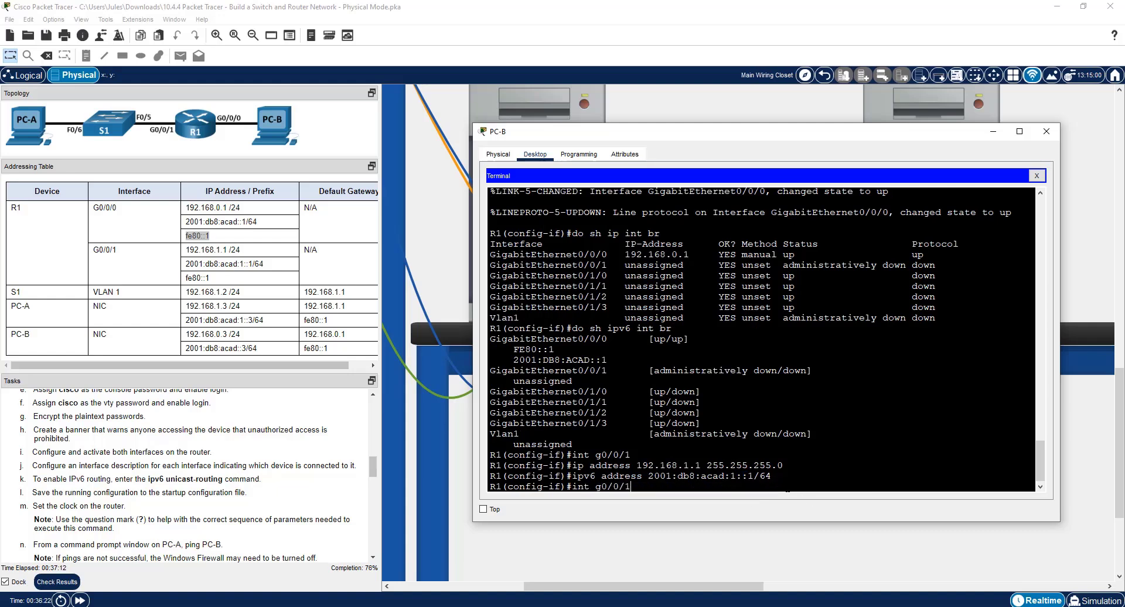
{"action": "key", "text": "Up"}
{"action": "key", "text": "Up"}
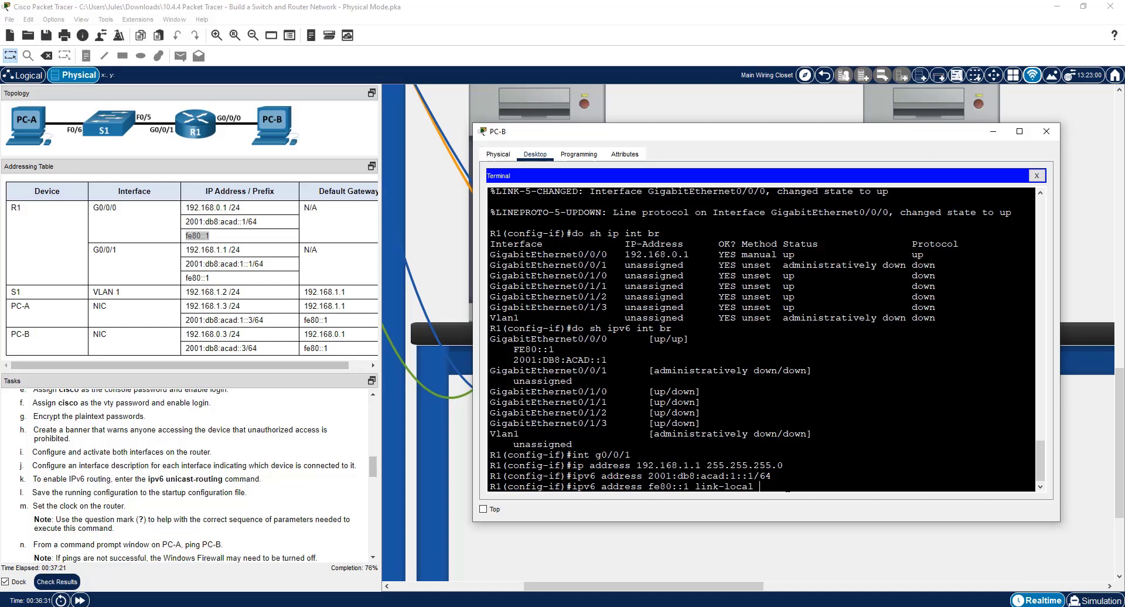
{"action": "key", "text": "Return"}
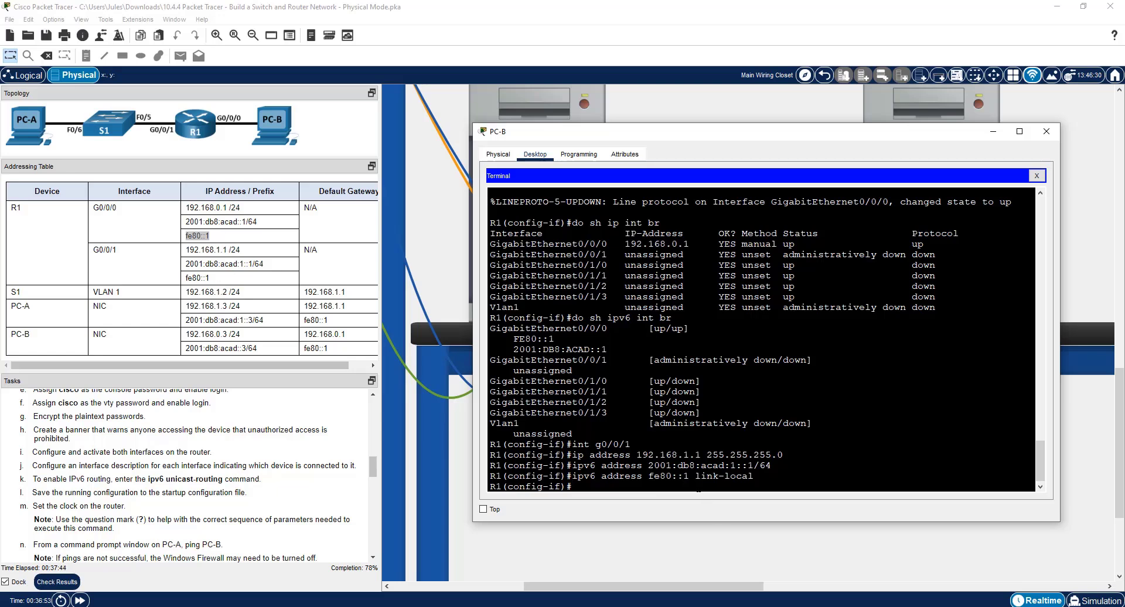
Activate R1's G0/0/1 interface with no shut and return to the prompt.
{"action": "type", "text": "no shut"}
{"action": "key", "text": "Return"}
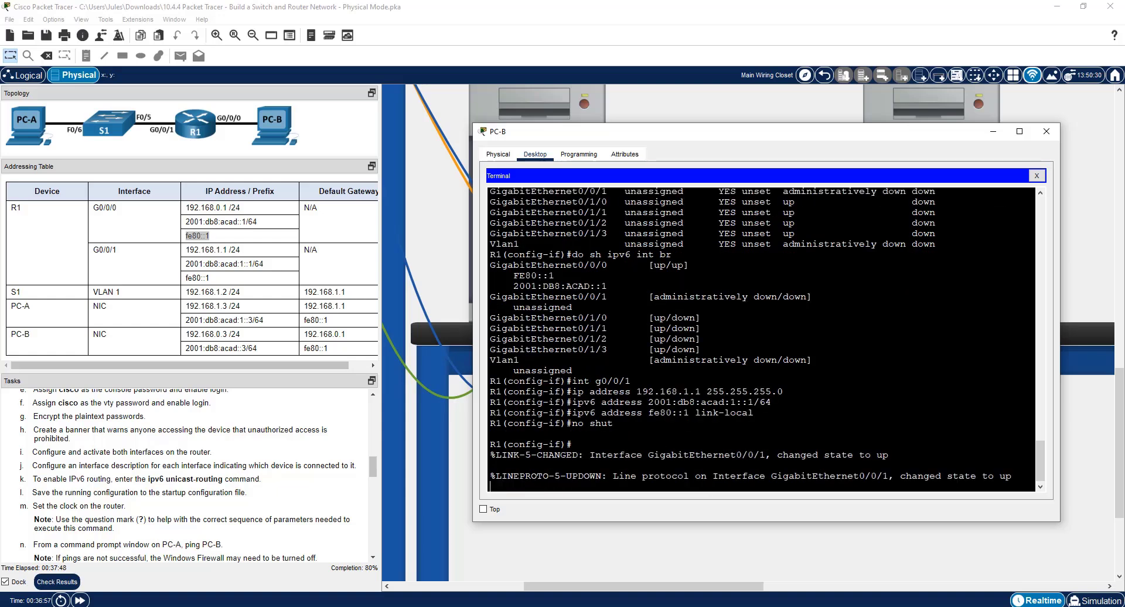
{"action": "key", "text": "Return"}
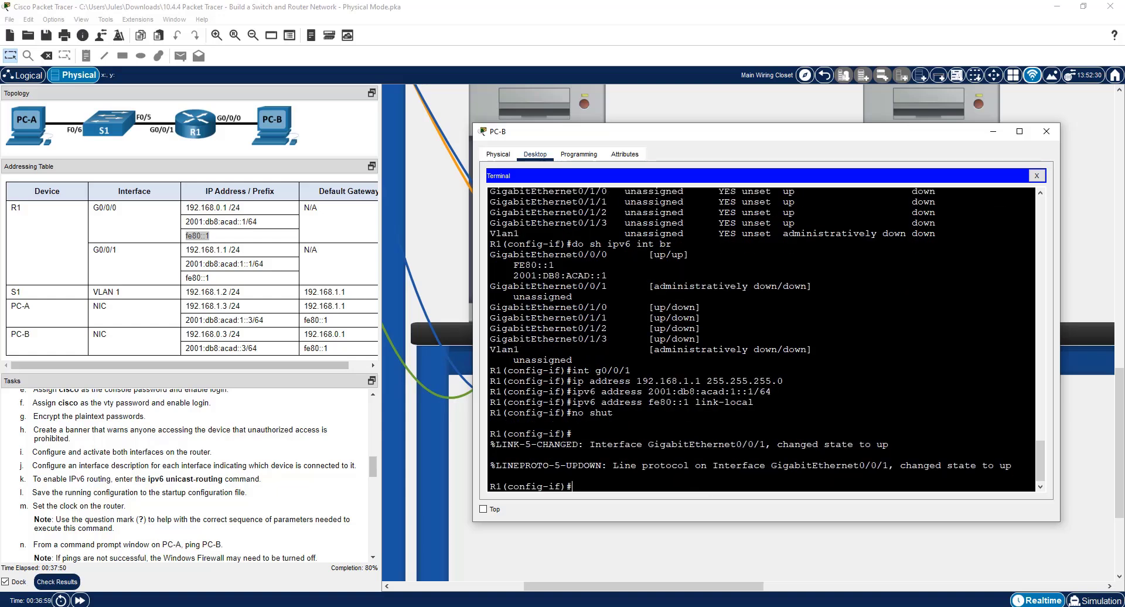
Rerun do sh ip int br and do sh ipv6 int br to check both configured router interfaces.
{"action": "key", "text": "Up"}
{"action": "key", "text": "Up"}
{"action": "key", "text": "Up"}
{"action": "key", "text": "Up"}
{"action": "key", "text": "Up"}
{"action": "key", "text": "Up"}
{"action": "key", "text": "Up"}
{"action": "key", "text": "Return"}
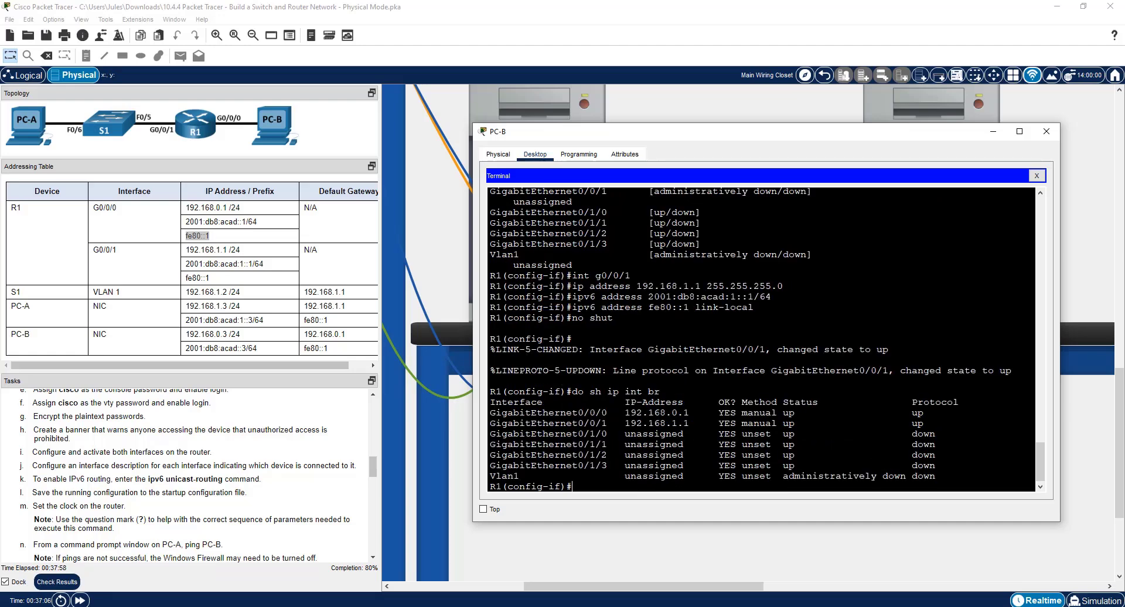
{"action": "key", "text": "Up"}
{"action": "key", "text": "Up"}
{"action": "key", "text": "Up"}
{"action": "key", "text": "Up"}
{"action": "key", "text": "Up"}
{"action": "key", "text": "Up"}
{"action": "key", "text": "Up"}
{"action": "key", "text": "Return"}
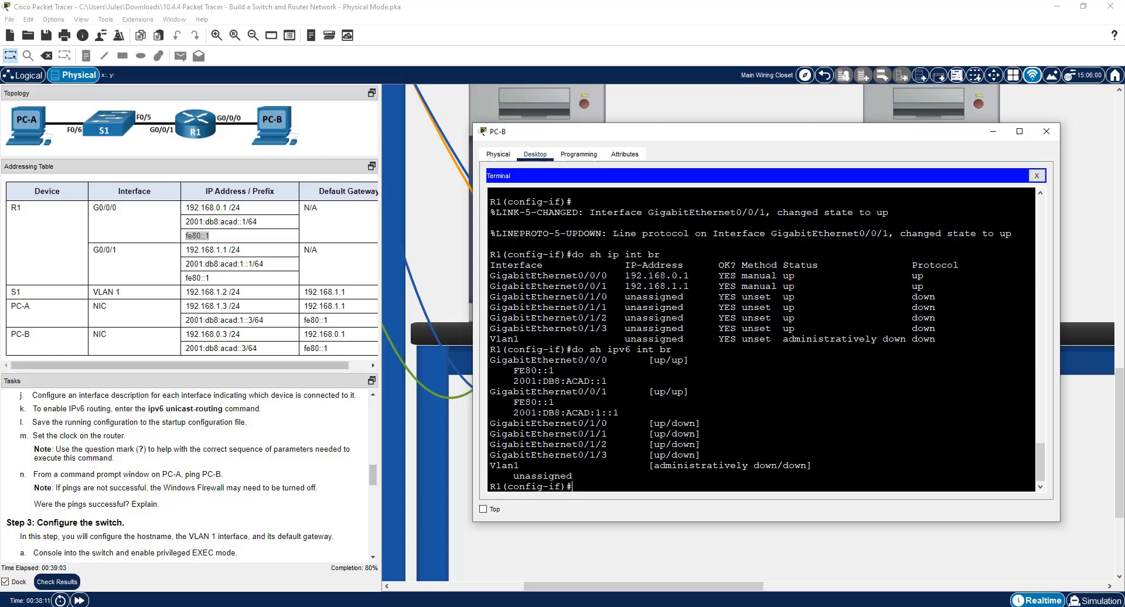
Give R1's G0/0/1 interface the description "Connection to S1 F0/5".
{"action": "type", "text": "description Connected"}
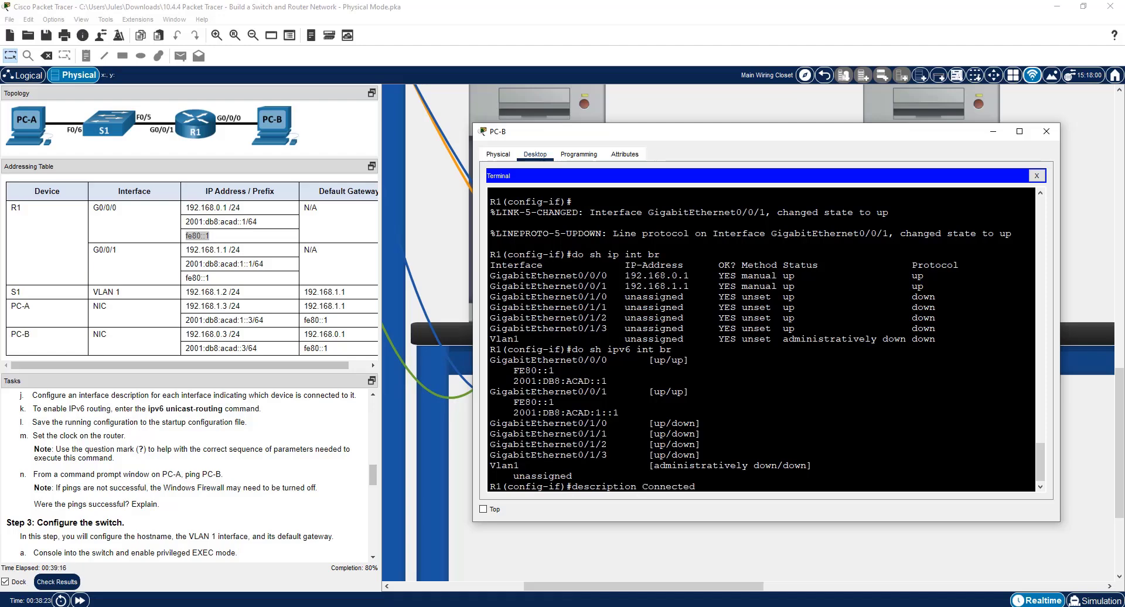
{"action": "key", "text": "BackSpace"}
{"action": "key", "text": "BackSpace"}
{"action": "type", "text": "ion to S1 F0/5"}
{"action": "key", "text": "Return"}
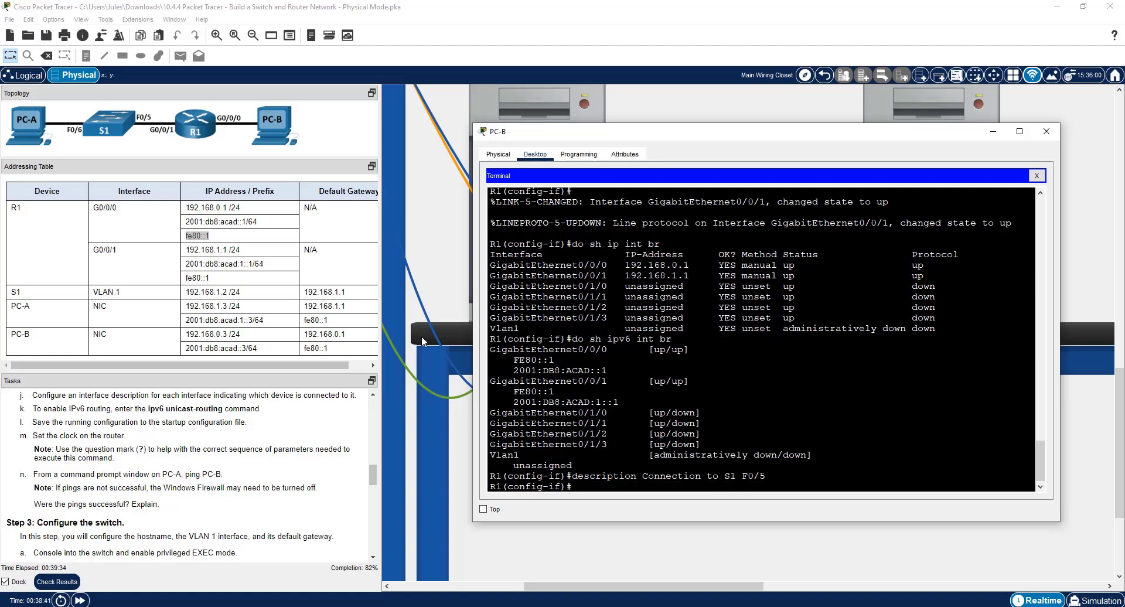
Switch to interface g0/0/0 and set its description to "Connection to host PC-B" by editing the recalled description command.
{"action": "type", "text": "int g0/0/0"}
{"action": "key", "text": "Return"}
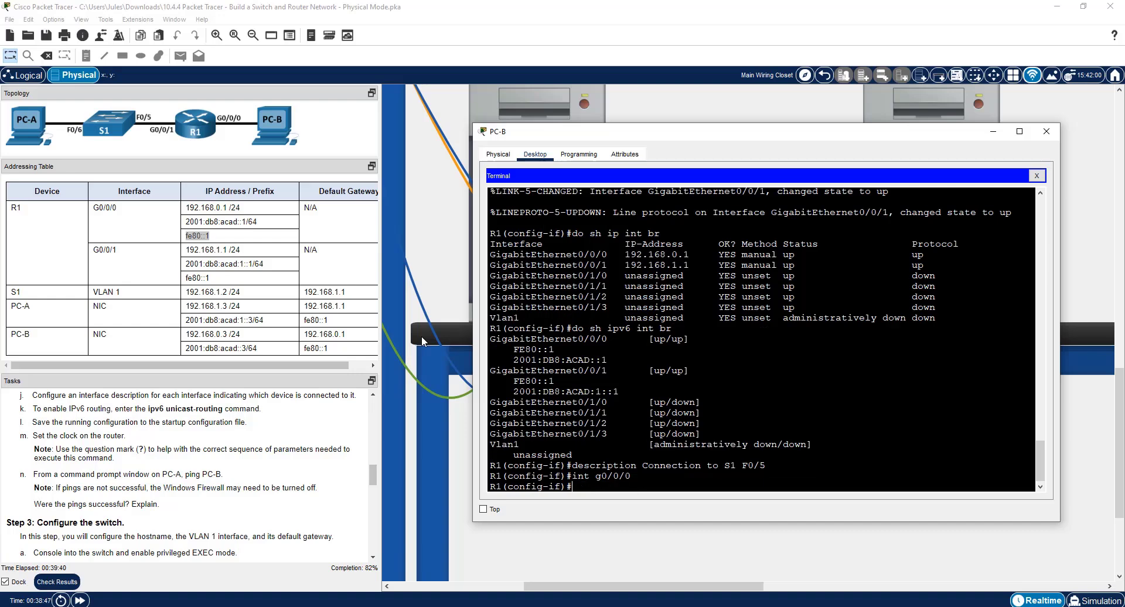
{"action": "key", "text": "Up"}
{"action": "key", "text": "Up"}
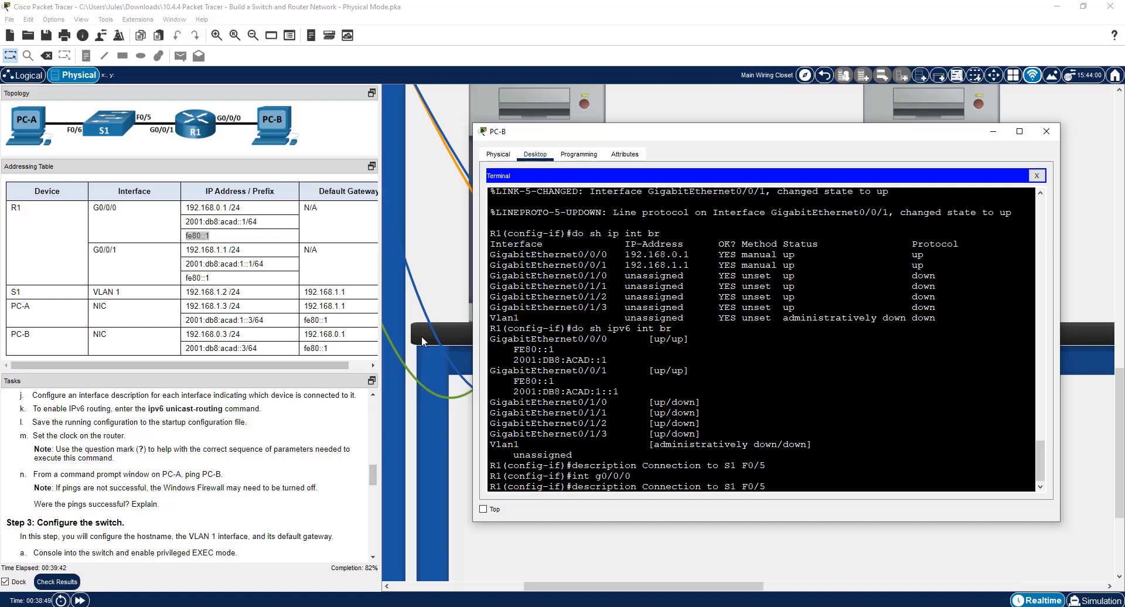
{"action": "key", "text": "BackSpace"}
{"action": "key", "text": "BackSpace"}
{"action": "key", "text": "BackSpace"}
{"action": "key", "text": "BackSpace"}
{"action": "key", "text": "BackSpace"}
{"action": "key", "text": "BackSpace"}
{"action": "key", "text": "BackSpace"}
{"action": "type", "text": "host PC-B"}
{"action": "key", "text": "Return"}
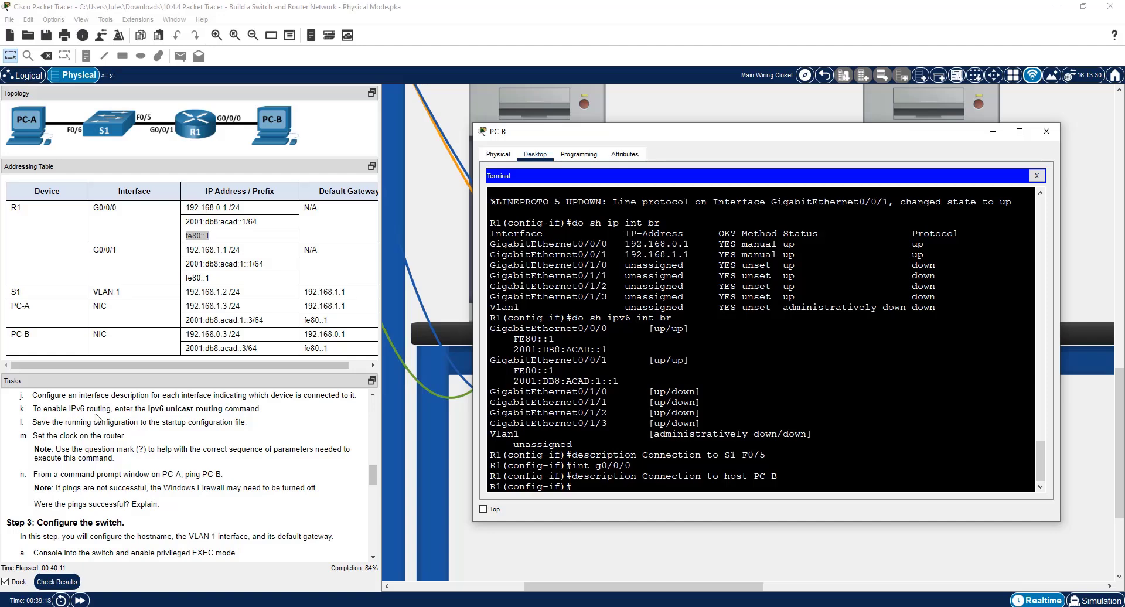
Leave interface configuration, list the available ipv6 commands, enable IPv6 routing on R1 with ipv6 unicast-routing, and end configuration mode.
{"action": "type", "text": "exit"}
{"action": "key", "text": "Return"}
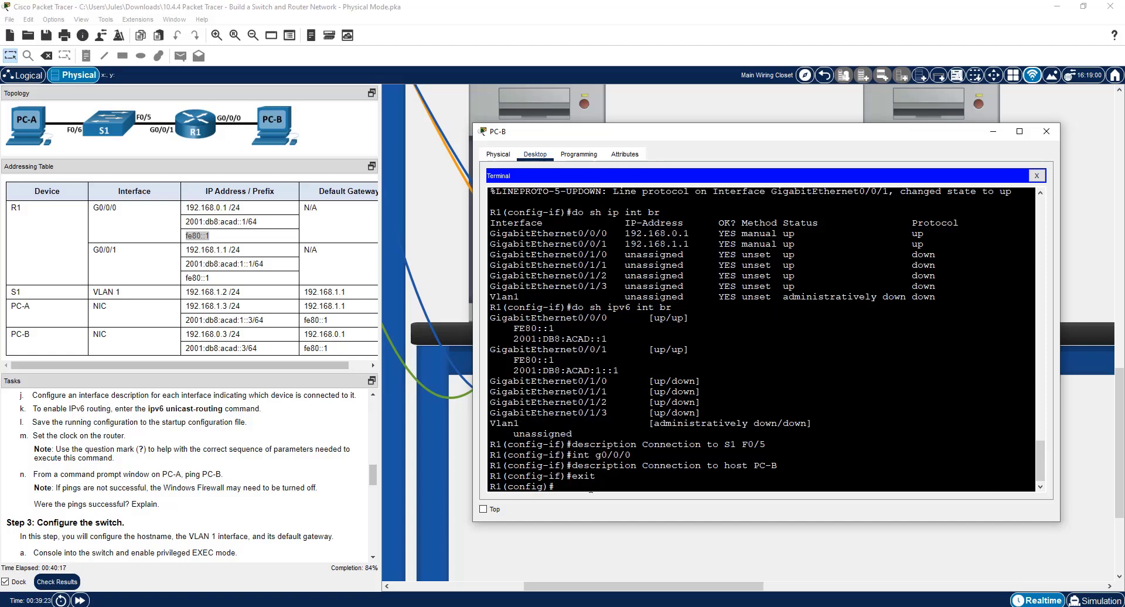
{"action": "type", "text": "ipv6 ?"}
{"action": "left_click_drag", "start_coordinate": [501, 476], "coordinate": [730, 476]}
{"action": "left_click", "coordinate": [616, 487]}
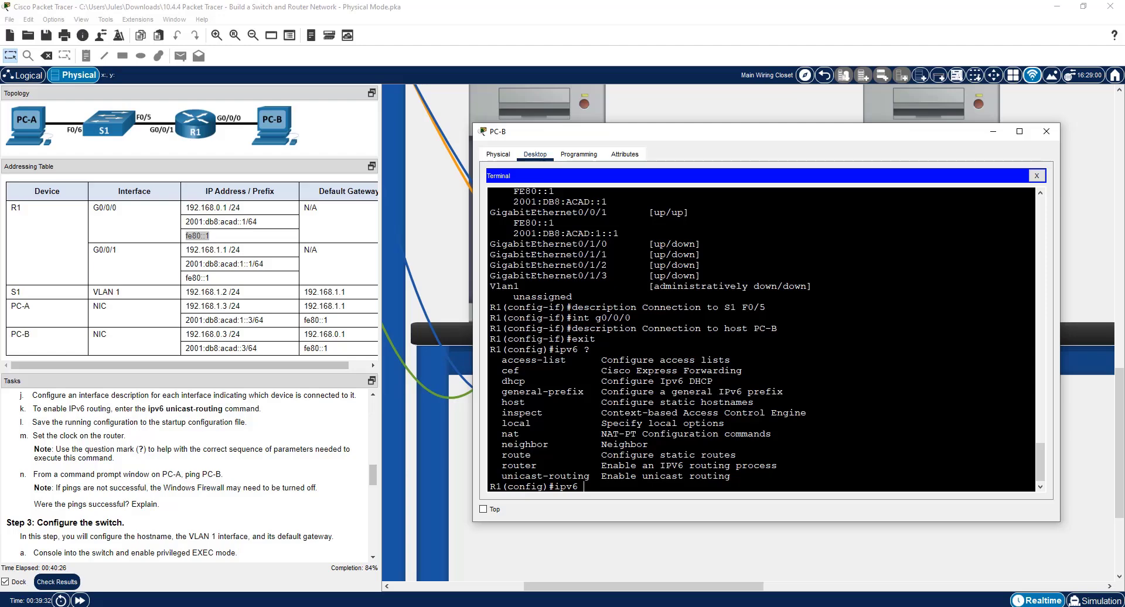
{"action": "type", "text": "unicas"}
{"action": "key", "text": "Tab"}
{"action": "key", "text": "Return"}
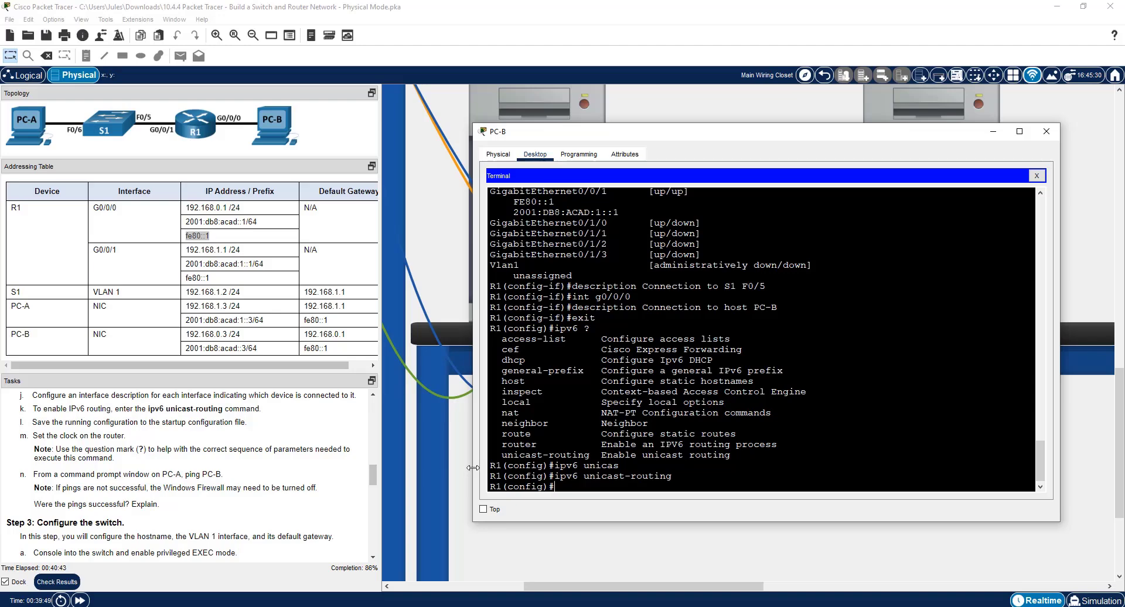
{"action": "type", "text": "end"}
{"action": "key", "text": "Return"}
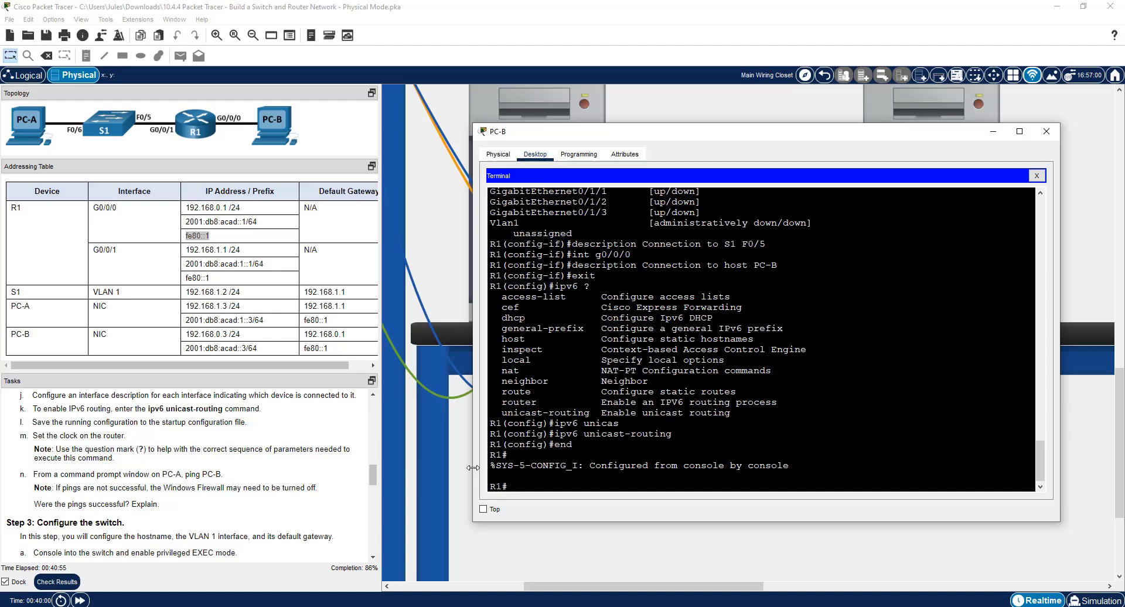
Display R1's saved configuration with show startup-config.
{"action": "type", "text": "show star"}
{"action": "key", "text": "Tab"}
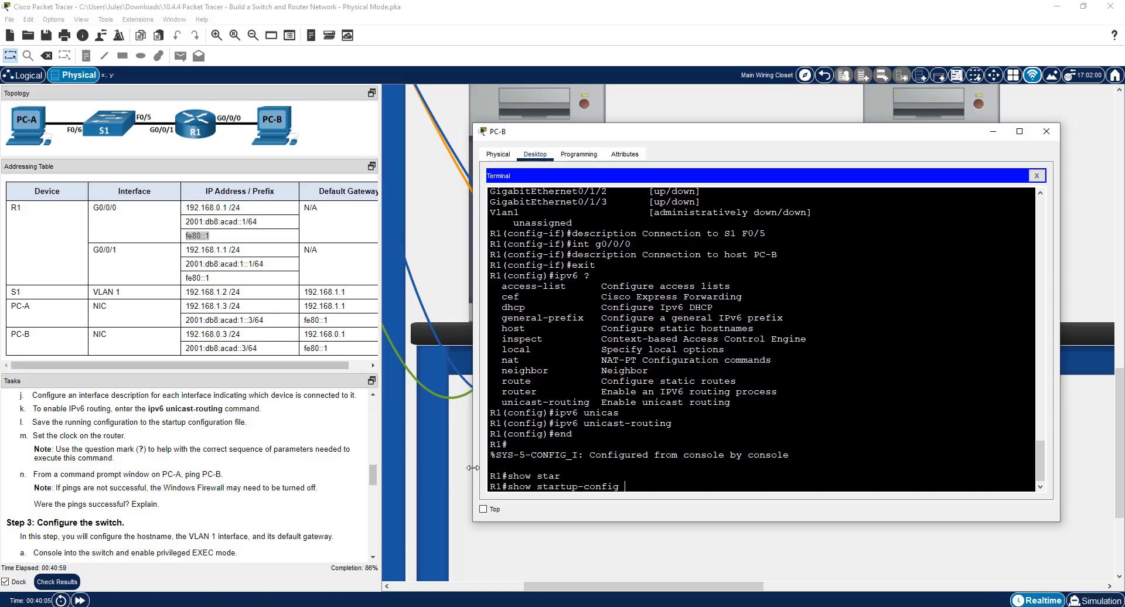
{"action": "key", "text": "Return"}
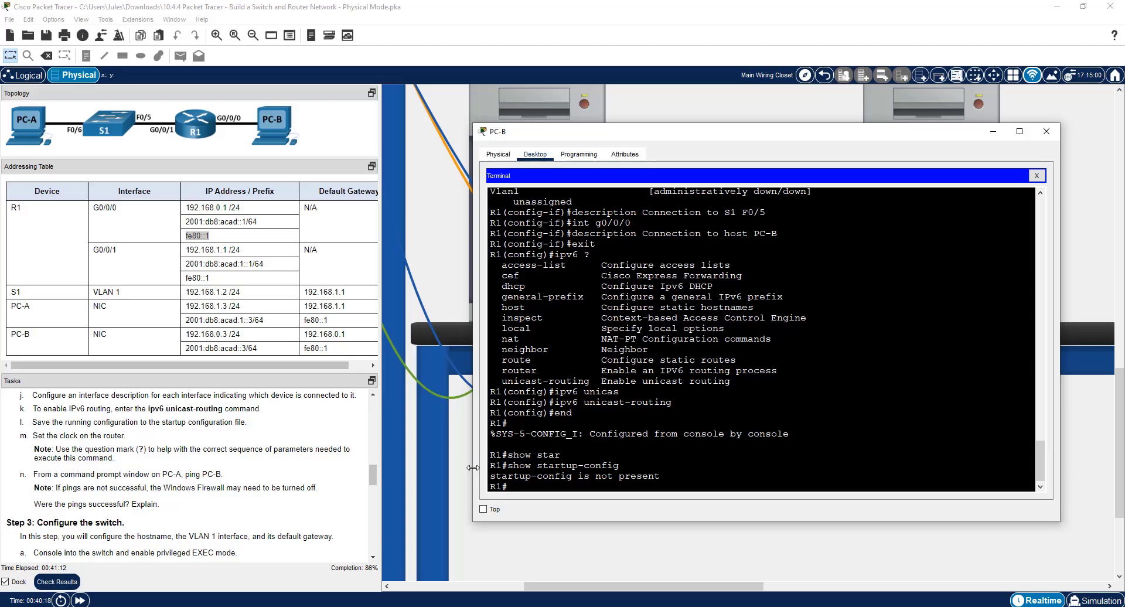
List R1's flash directory with dir, inspect the IOS image file name, and list the NVRAM contents with dir nvram:.
{"action": "type", "text": "dir"}
{"action": "key", "text": "Return"}
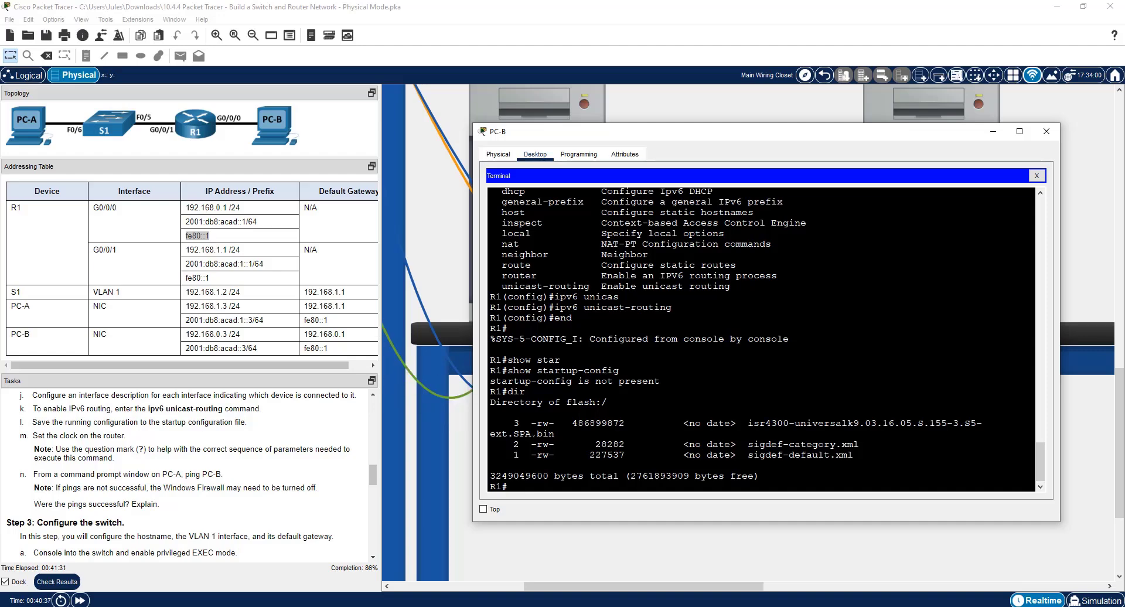
{"action": "double_click", "coordinate": [750, 423]}
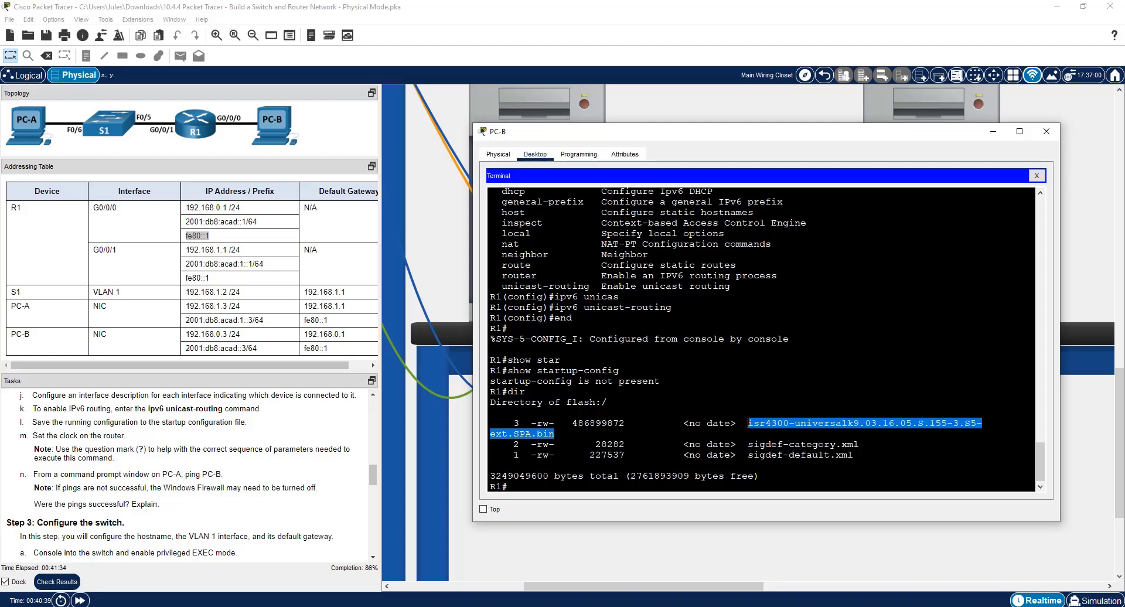
{"action": "left_click", "coordinate": [554, 433]}
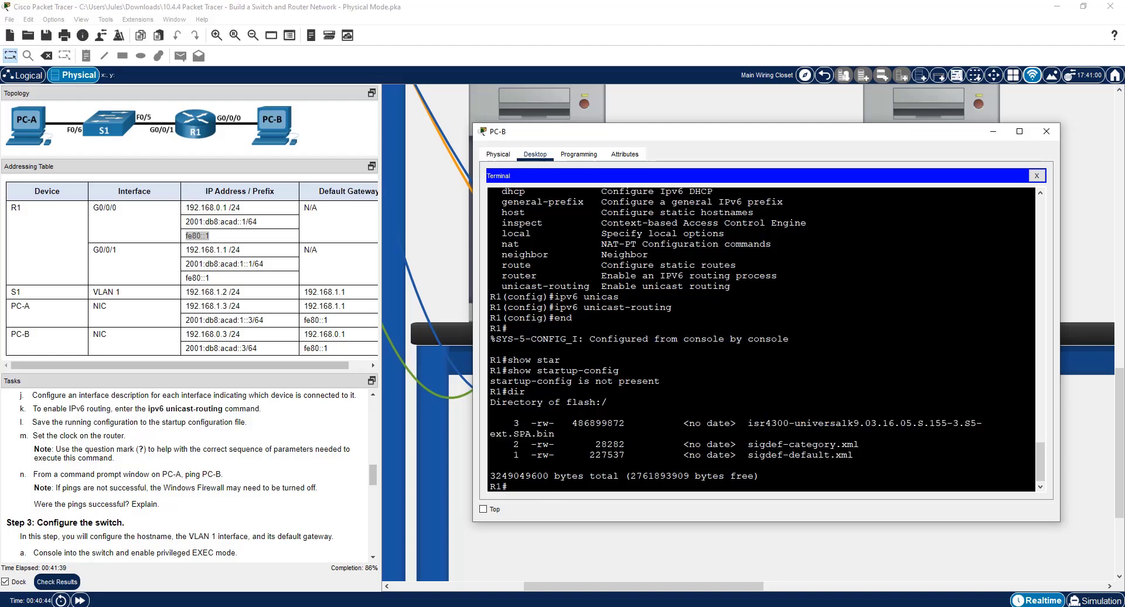
{"action": "type", "text": "dir nvram:"}
{"action": "key", "text": "Return"}
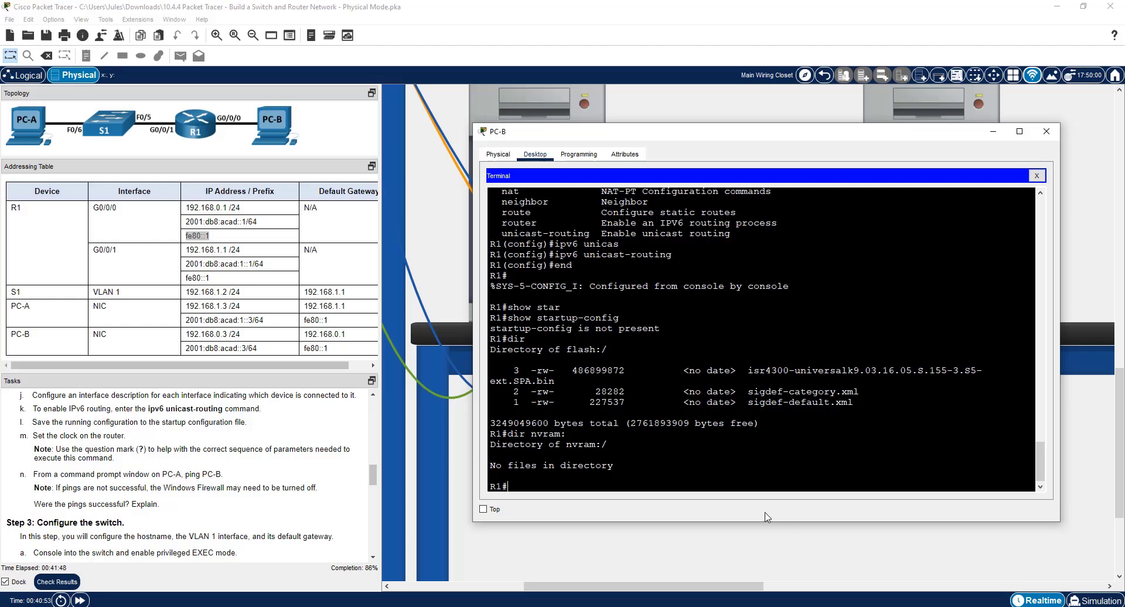
Save R1's configuration with copy running-config startup-config, accepting the default destination filename.
{"action": "type", "text": "copy run"}
{"action": "key", "text": "Tab"}
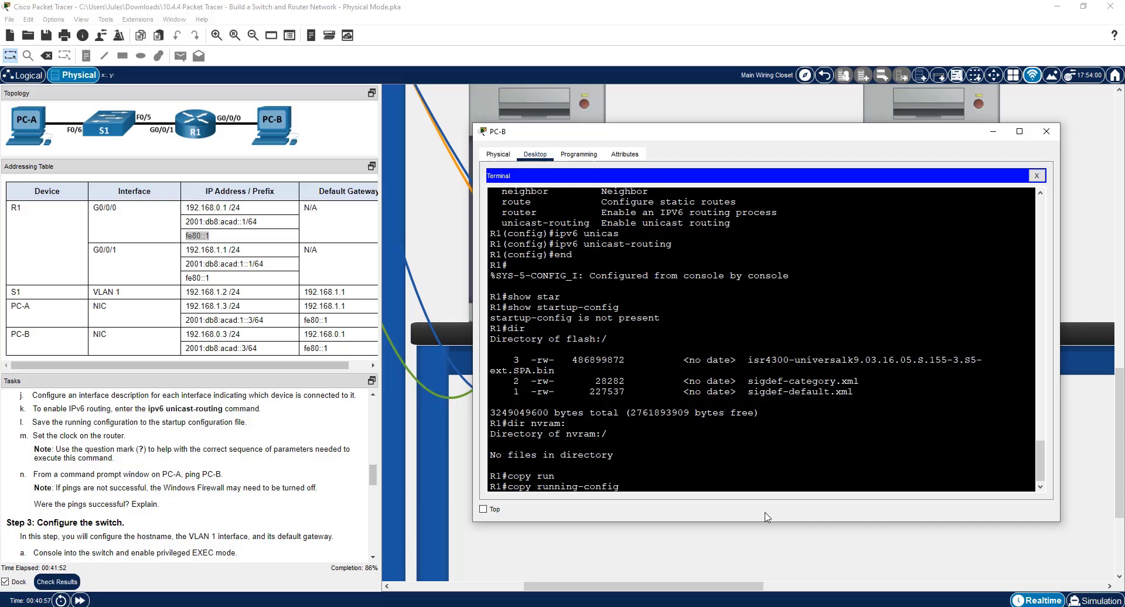
{"action": "type", "text": "star"}
{"action": "key", "text": "Tab"}
{"action": "key", "text": "Return"}
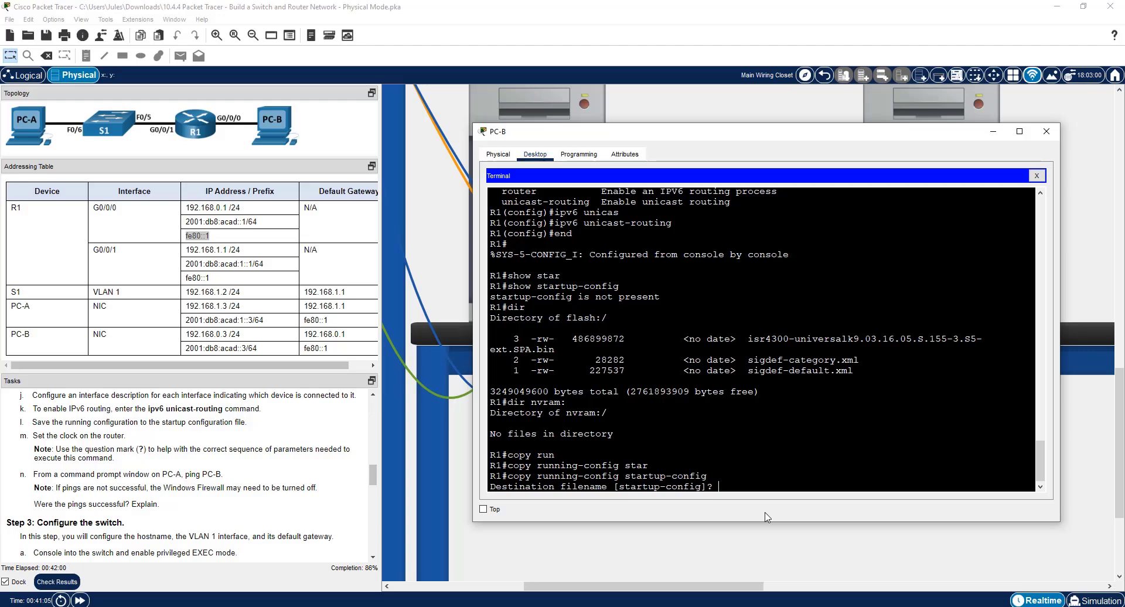
{"action": "key", "text": "Return"}
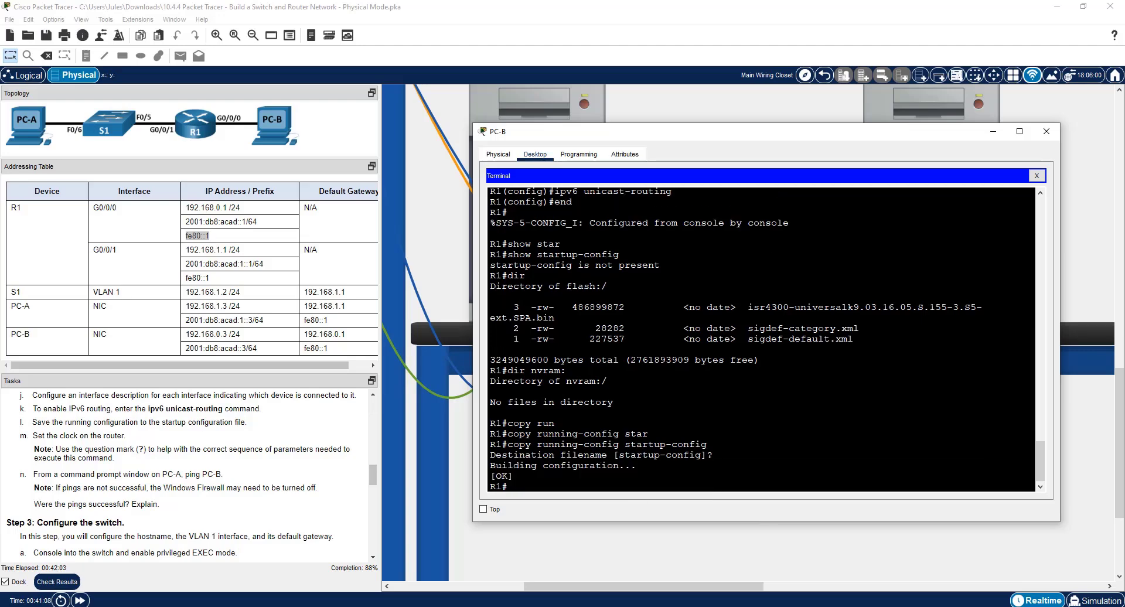
Rerun dir nvram: to check that the configuration file is stored in NVRAM.
{"action": "key", "text": "Up"}
{"action": "key", "text": "Up"}
{"action": "key", "text": "Up"}
{"action": "key", "text": "Up"}
{"action": "key", "text": "Return"}
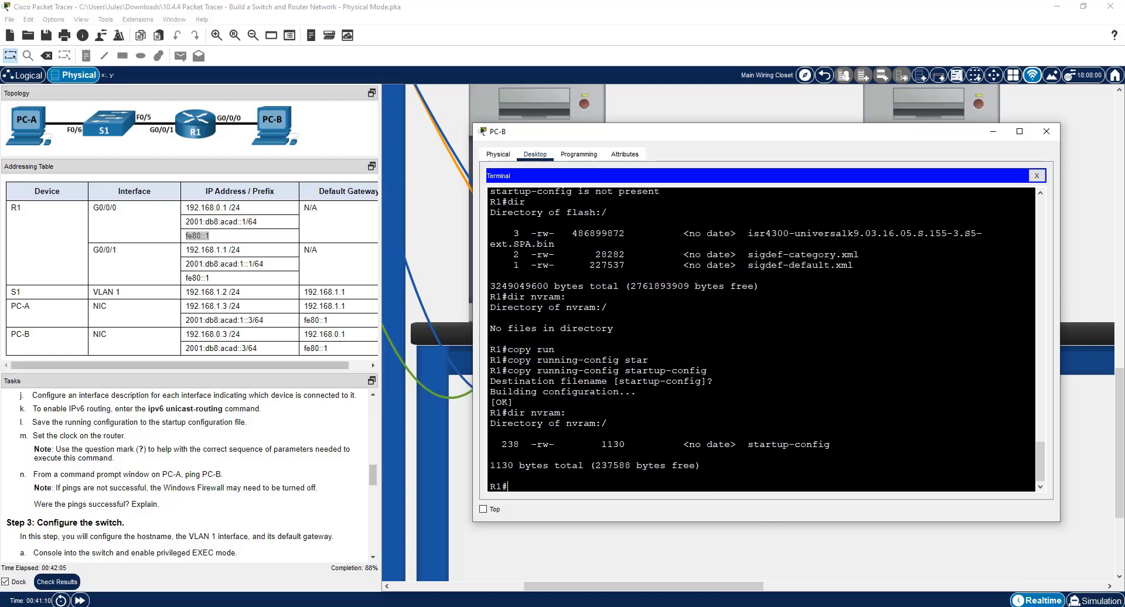
{"action": "left_click_drag", "start_coordinate": [830, 444], "coordinate": [491, 422]}
Display R1's current time and date with show clock.
{"action": "type", "text": "show clock"}
{"action": "key", "text": "Return"}
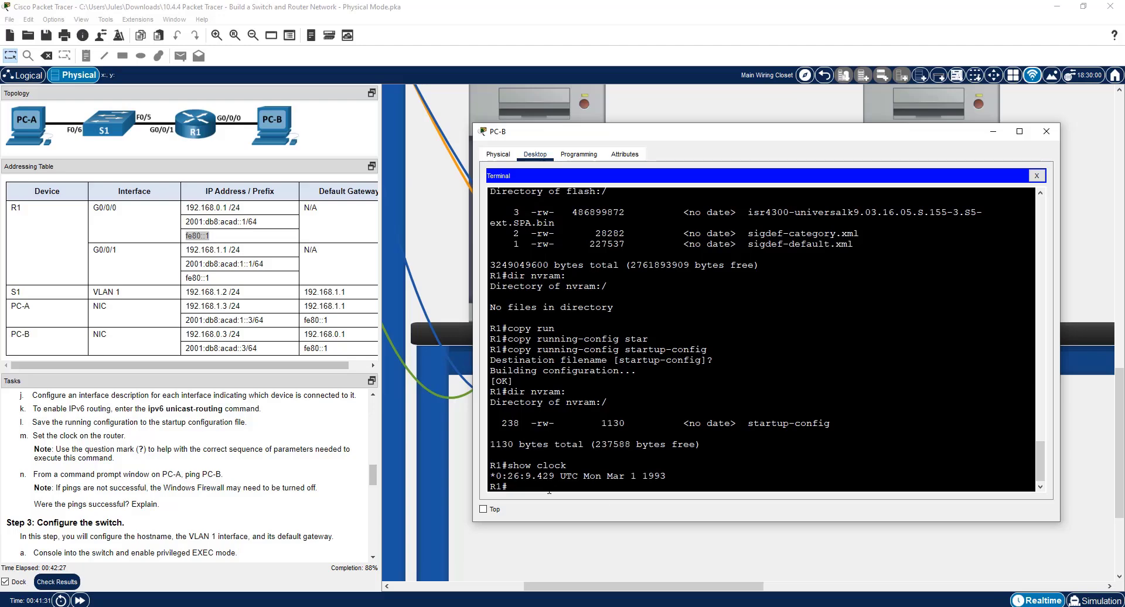
{"action": "left_click_drag", "start_coordinate": [666, 476], "coordinate": [614, 476]}
{"action": "left_click", "coordinate": [568, 493]}
Set R1's clock to 11:20:00 30 Jan 2023, using the question mark help for each clock set parameter.
{"action": "type", "text": "clock set "}
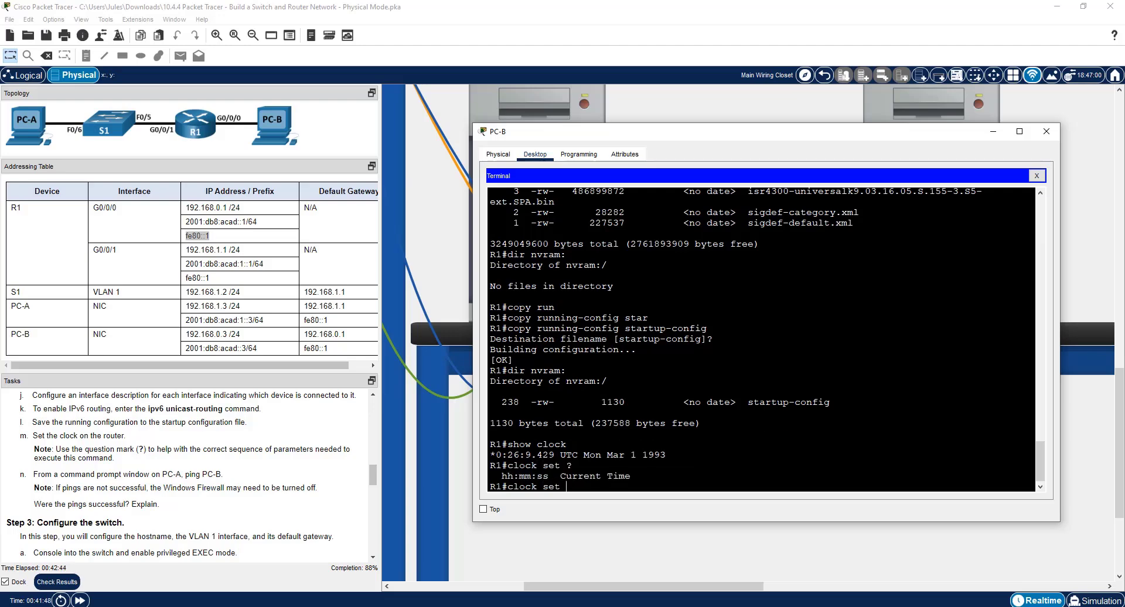
{"action": "type", "text": "?11:20:00 ?"}
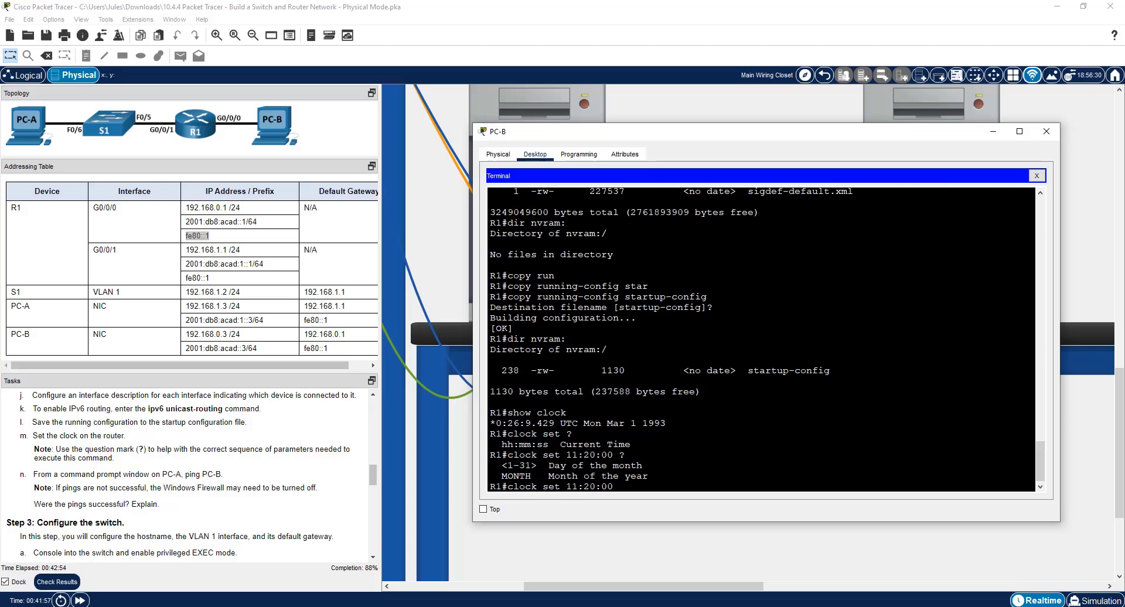
{"action": "type", "text": "30 ?"}
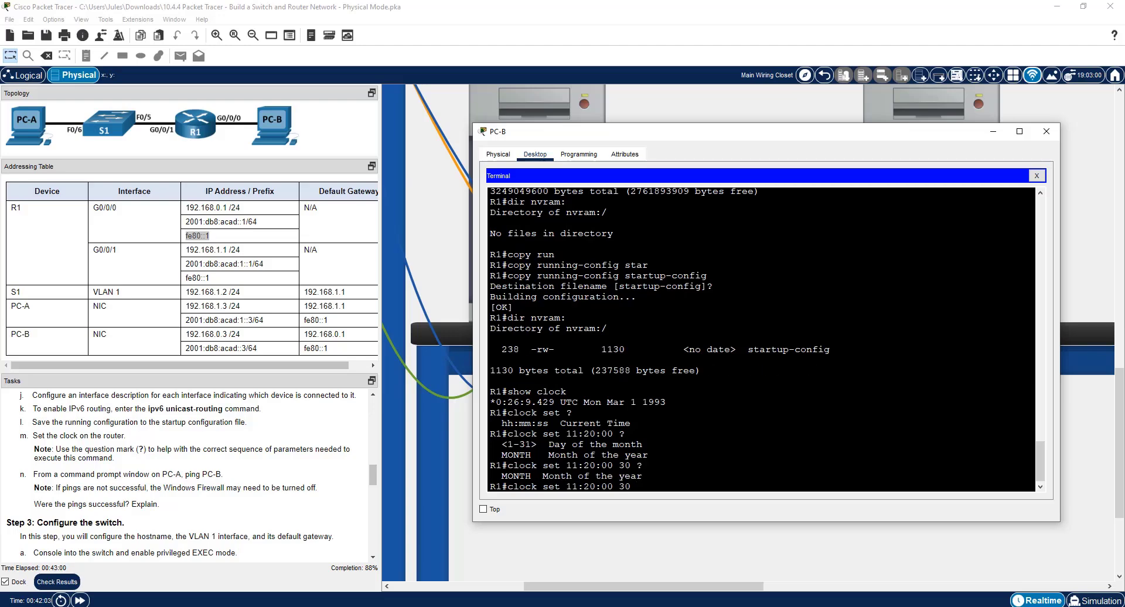
{"action": "type", "text": "Jan ?"}
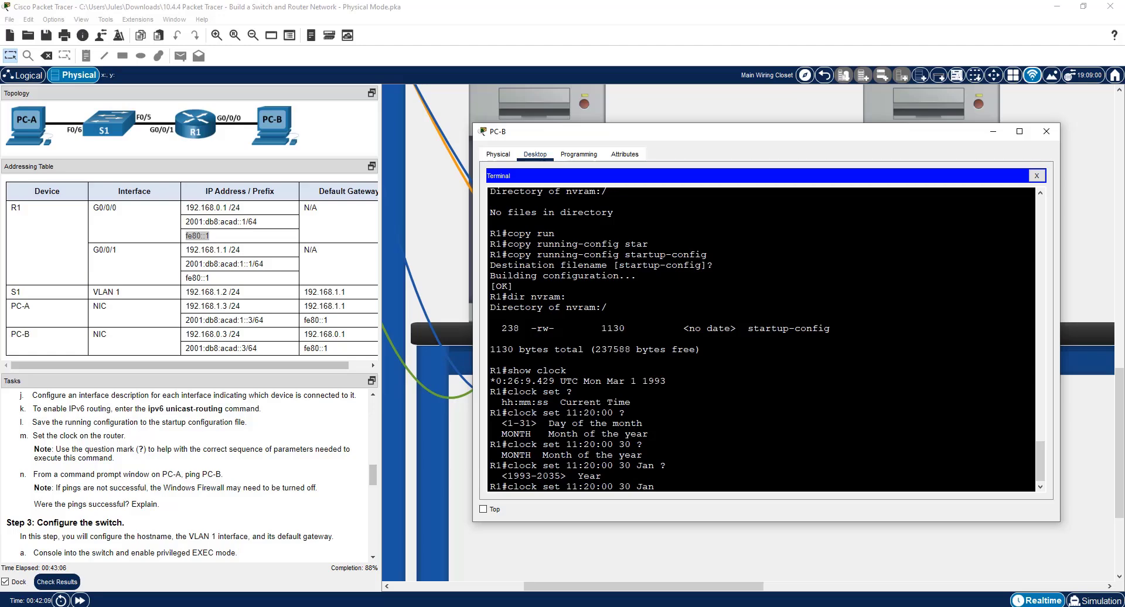
{"action": "type", "text": "2023 ?"}
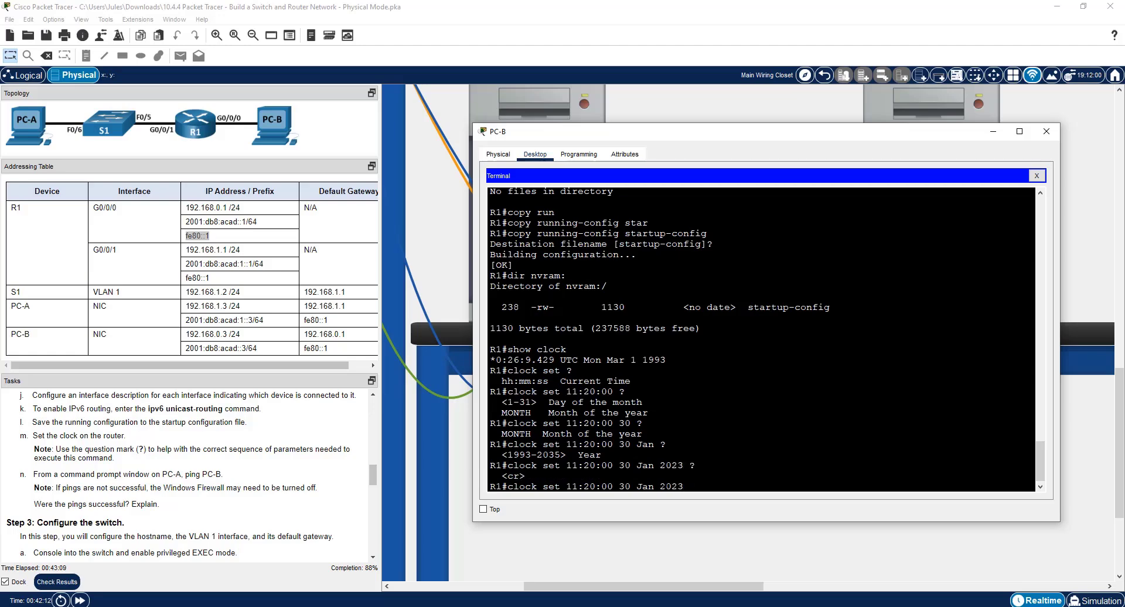
{"action": "key", "text": "Return"}
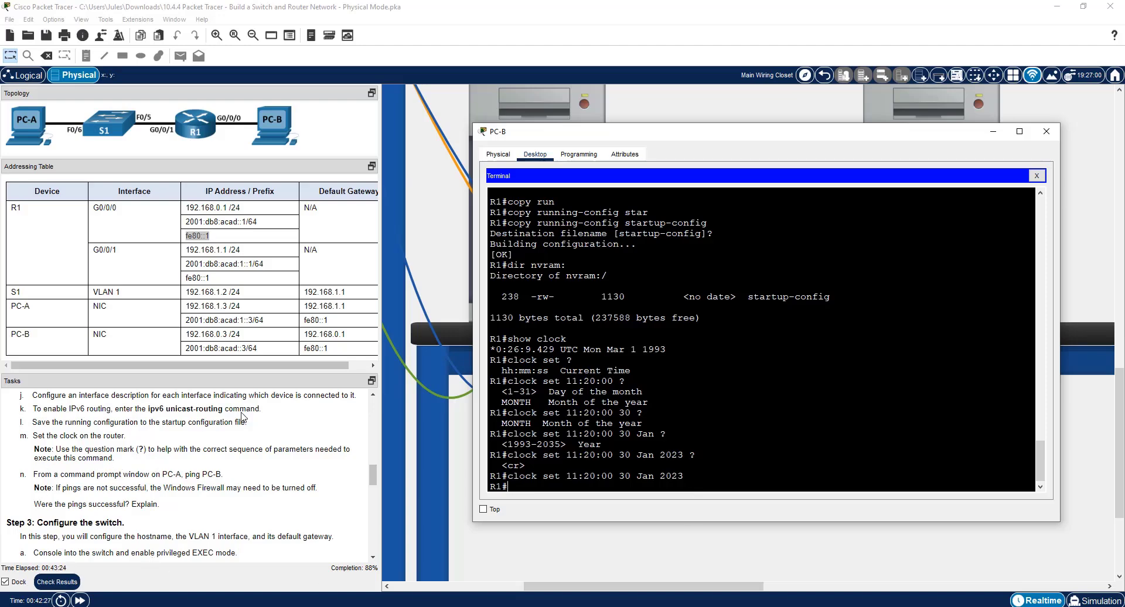
Close the PC-B window and ping PC-B at 192.168.0.3 again from PC-A's command prompt.
{"action": "left_click", "coordinate": [1046, 130]}
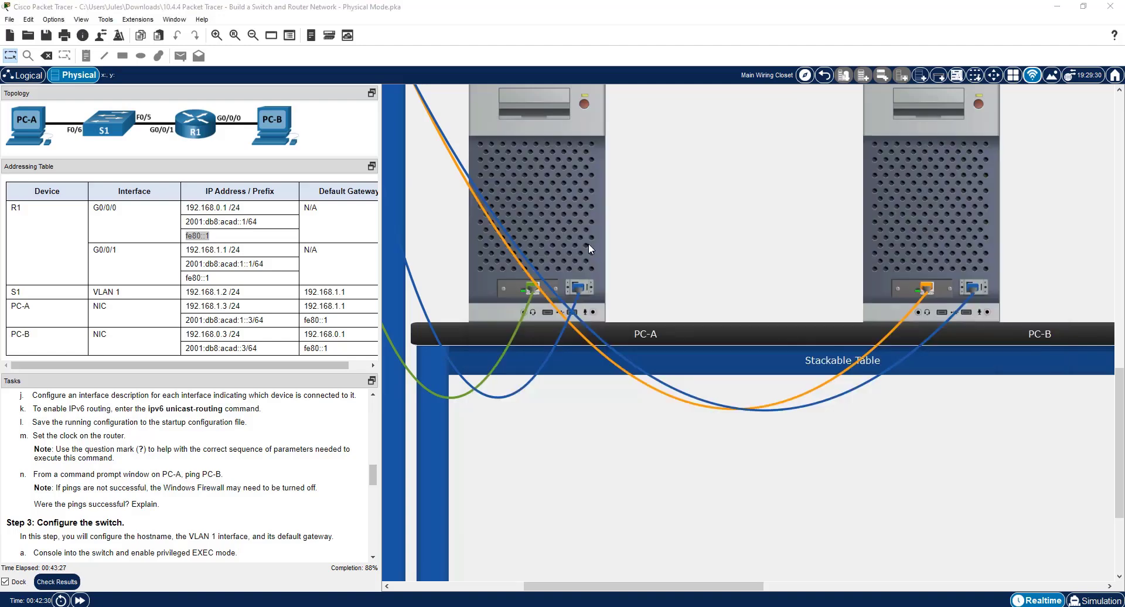
{"action": "left_click", "coordinate": [589, 243]}
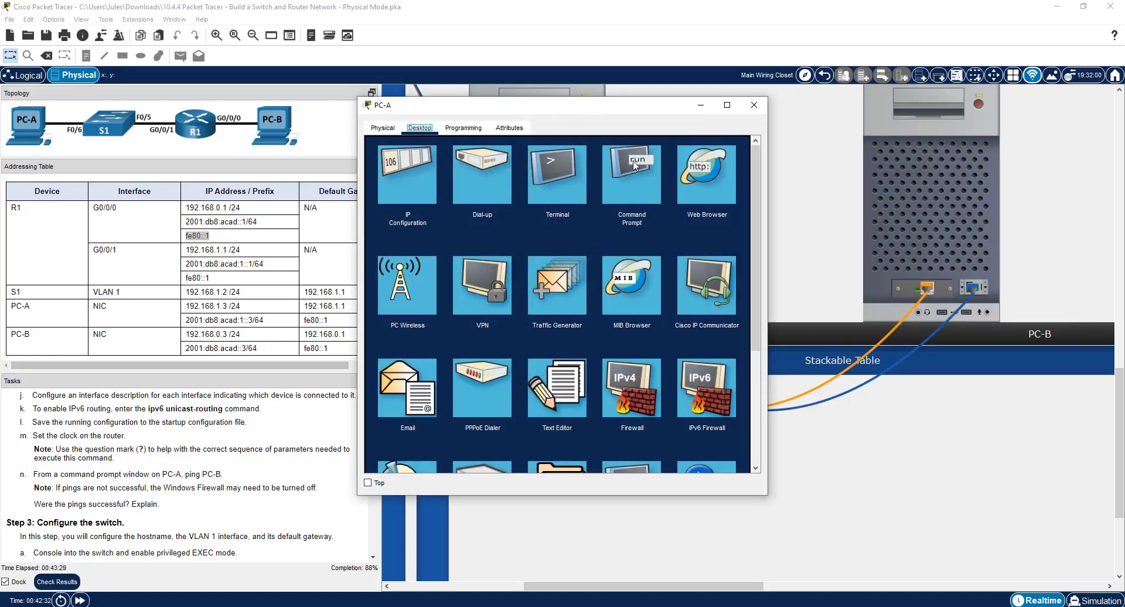
{"action": "left_click", "coordinate": [622, 176]}
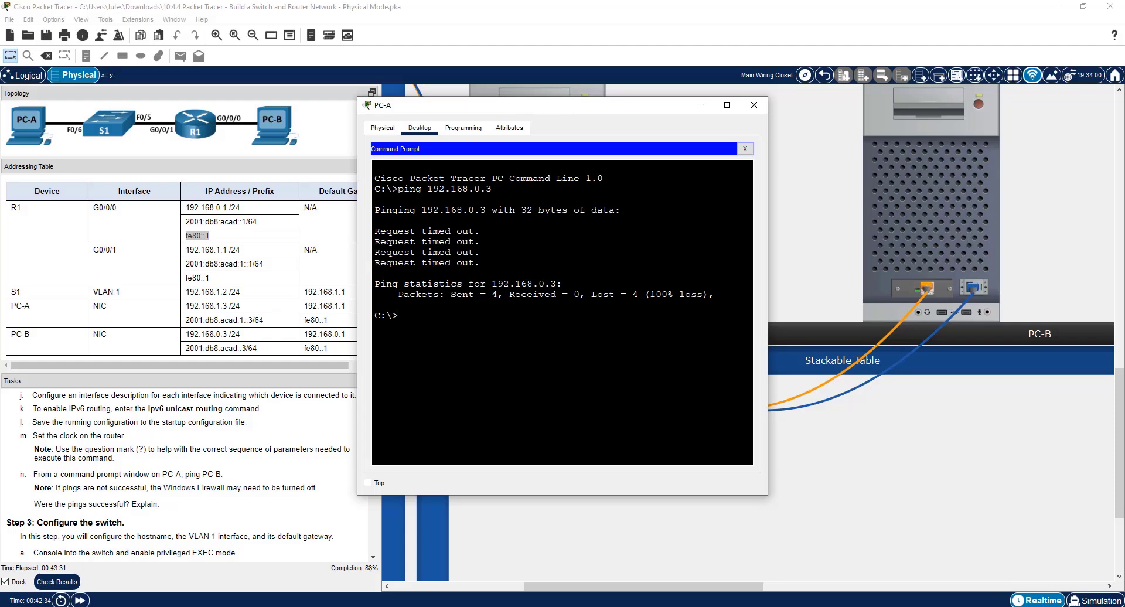
{"action": "key", "text": "Up"}
{"action": "key", "text": "Return"}
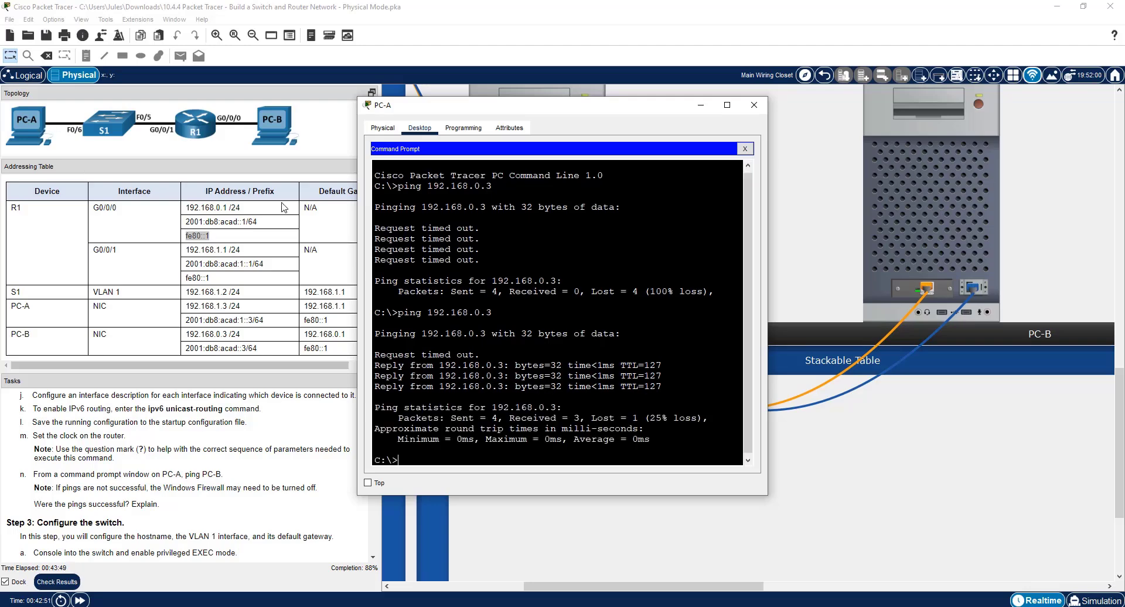
Display PC-A's ARP table with arp -a.
{"action": "type", "text": "arp -a"}
{"action": "key", "text": "Return"}
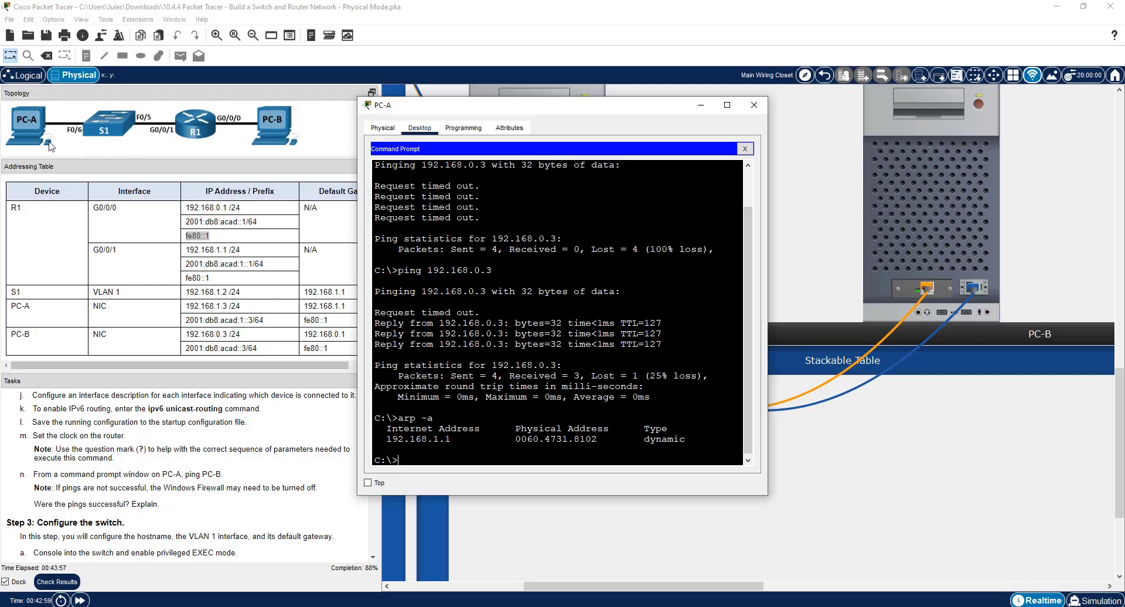
Switch to the Word lab document to review the instructions, and bring the Step 3 switch configuration tasks into view.
{"action": "key", "text": "alt+Tab"}
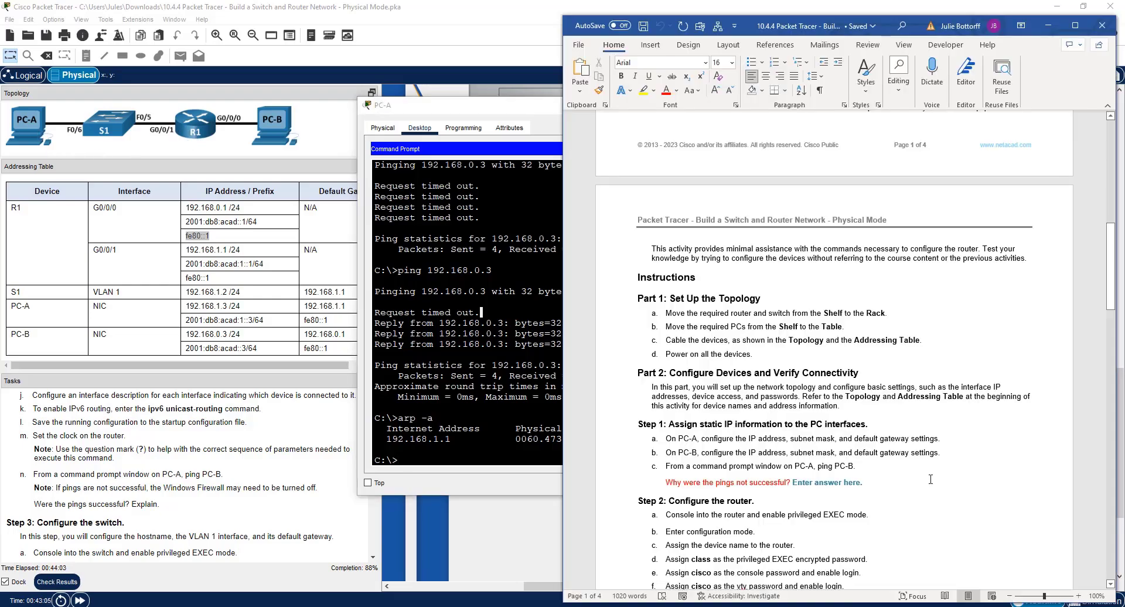
{"action": "scroll", "coordinate": [937, 474], "scroll_direction": "down", "scroll_amount": 10}
{"action": "scroll", "coordinate": [937, 473], "scroll_direction": "down", "scroll_amount": 4}
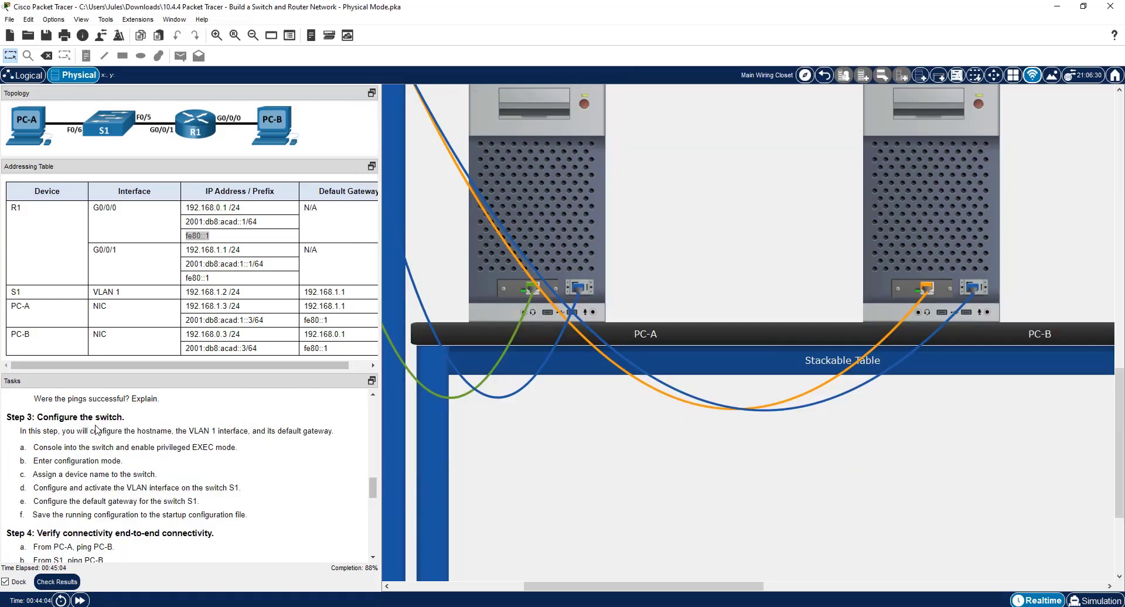
Open a console session to the switch from PC-A's terminal with the default port settings and enable privileged EXEC mode.
{"action": "left_click", "coordinate": [558, 201]}
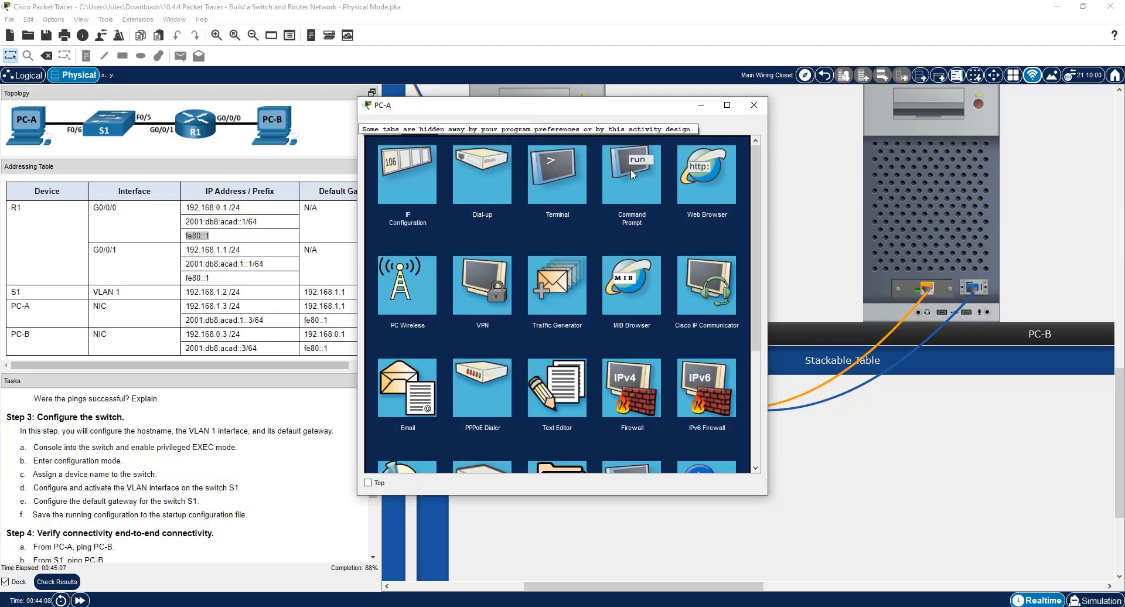
{"action": "left_click", "coordinate": [573, 175]}
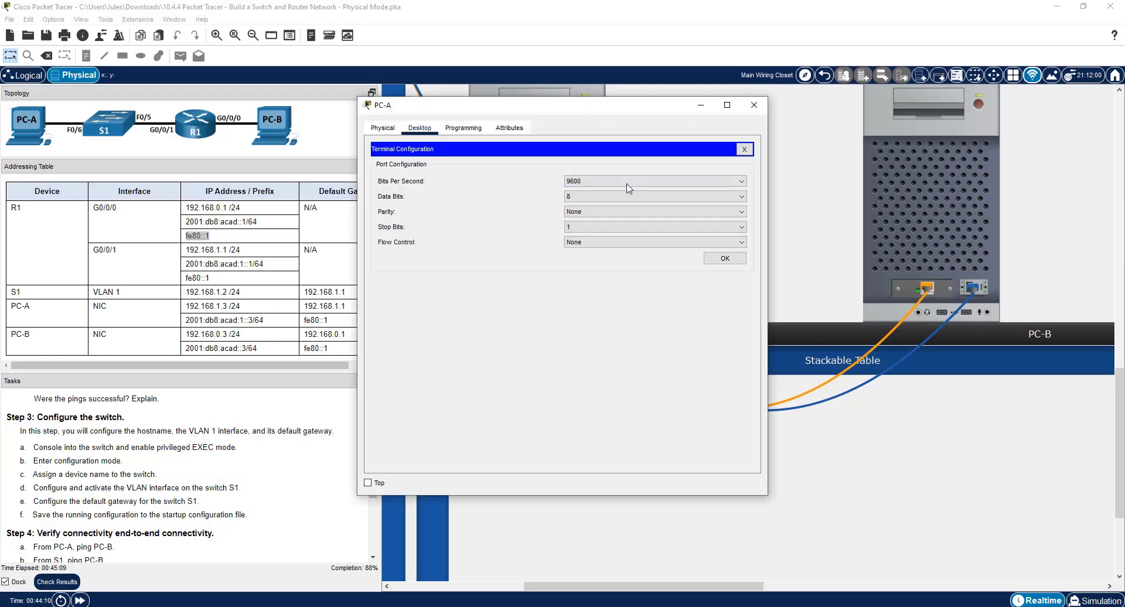
{"action": "left_click", "coordinate": [725, 259]}
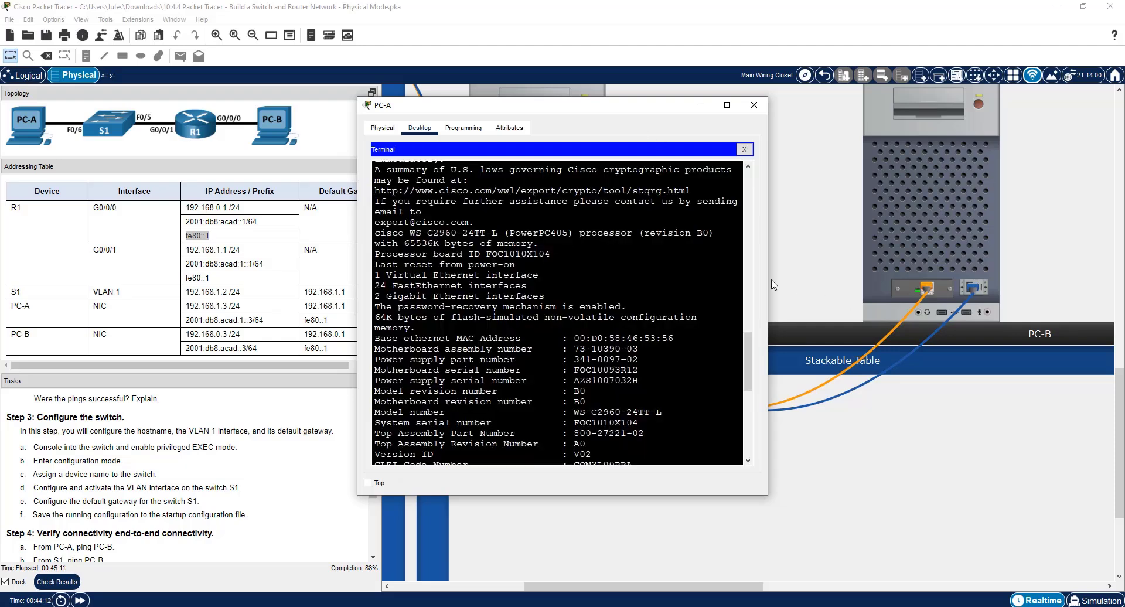
{"action": "key", "text": "Return"}
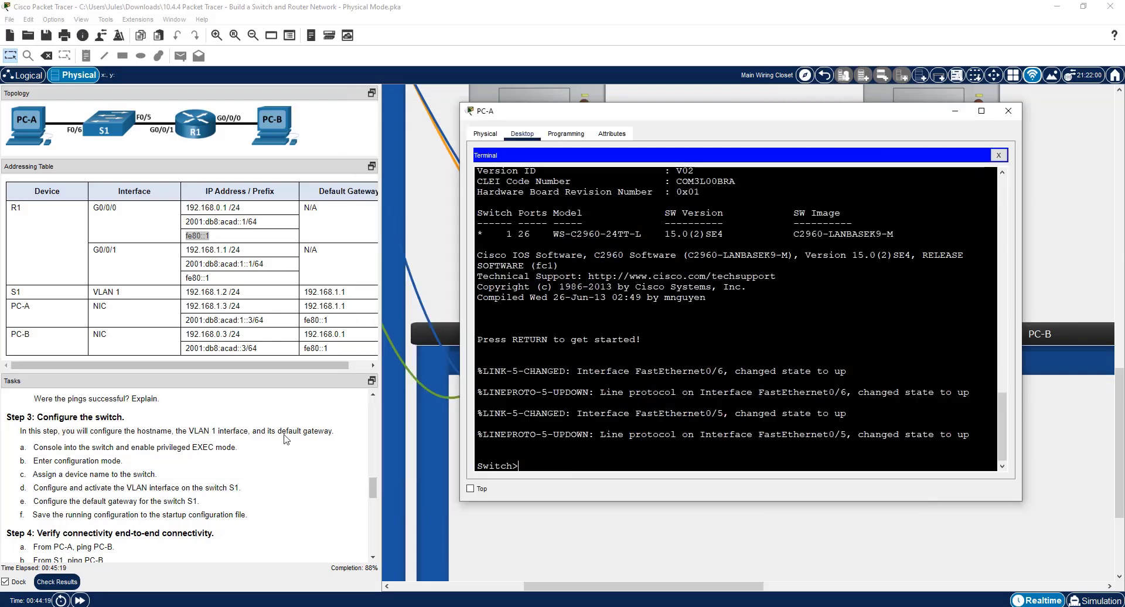
{"action": "type", "text": "en"}
{"action": "key", "text": "Return"}
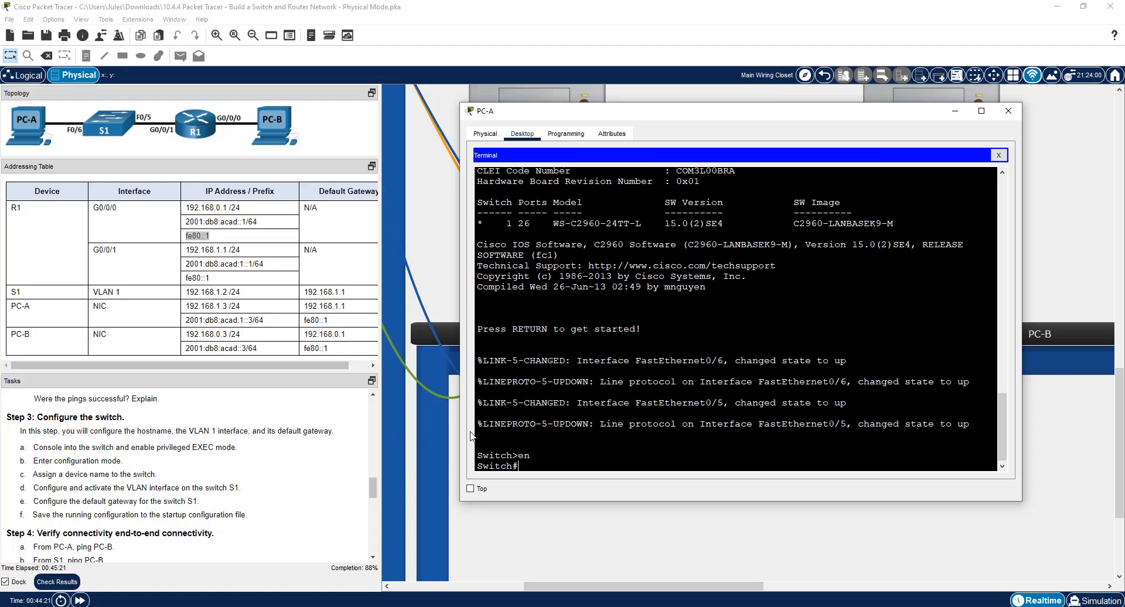
Enter global configuration mode on the switch and set its hostname to S1.
{"action": "type", "text": "conf t"}
{"action": "key", "text": "Return"}
{"action": "type", "text": "host"}
{"action": "key", "text": "Tab"}
{"action": "type", "text": "S1"}
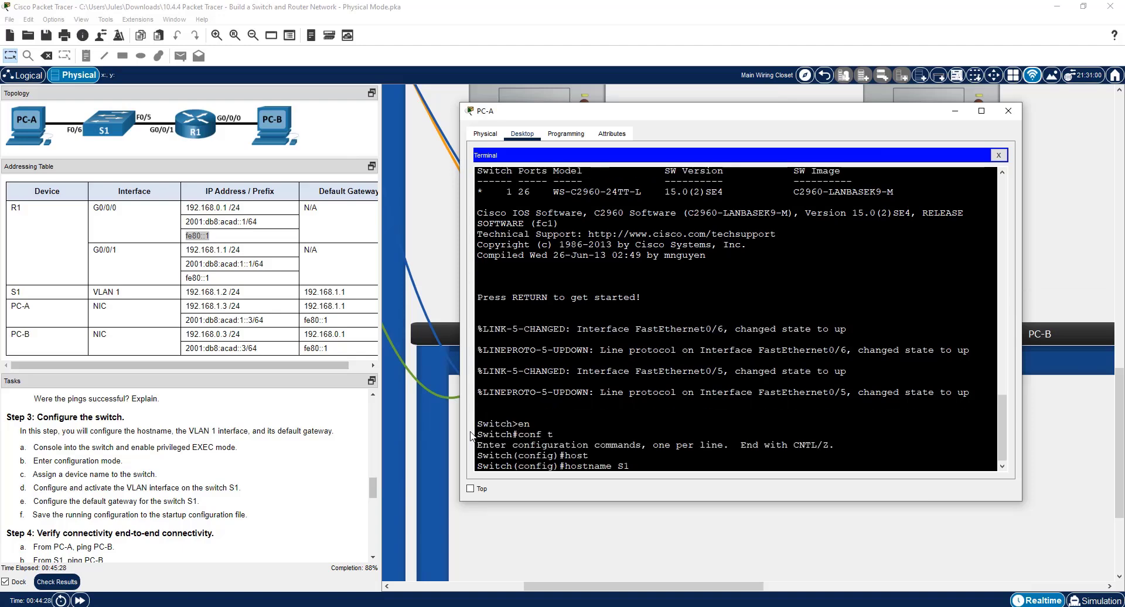
{"action": "key", "text": "Return"}
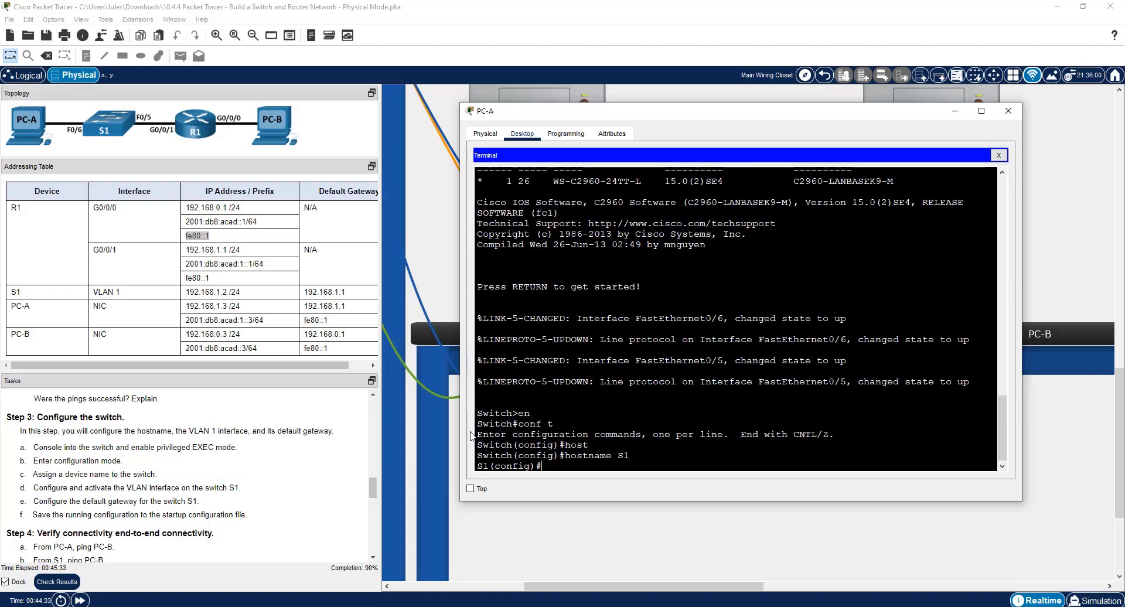
Display S1's brief IP interface summary from configuration mode with do sh ip int br.
{"action": "type", "text": "do sh ip int br"}
{"action": "key", "text": "Return"}
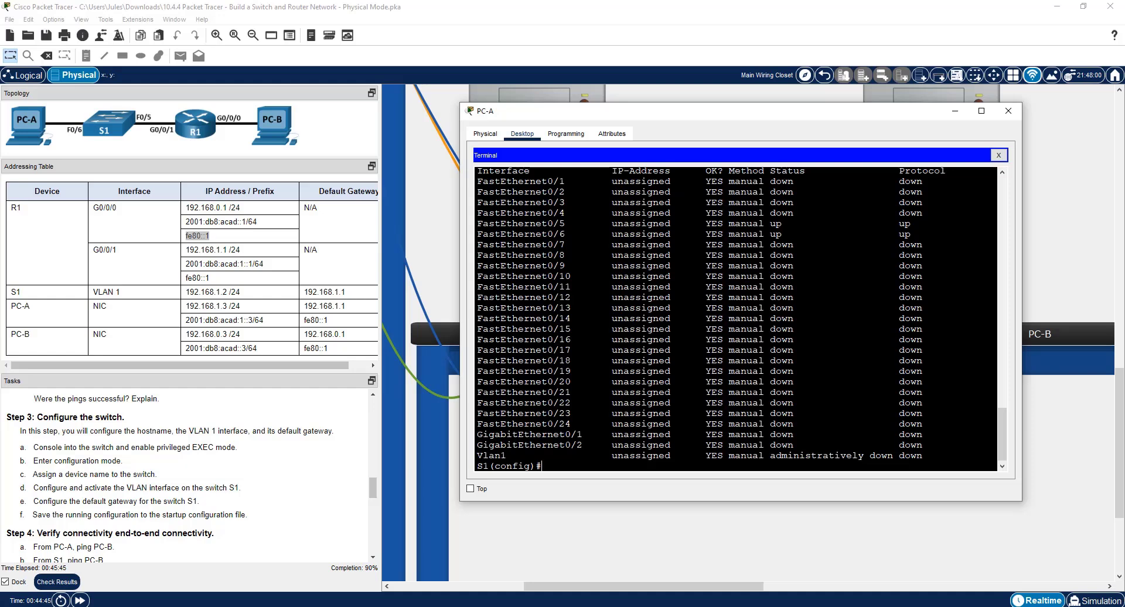
Configure S1's VLAN 1 interface with IP address 192.168.1.2 and mask 255.255.255.0, and activate it with no shut.
{"action": "type", "text": "int vlan1"}
{"action": "key", "text": "Return"}
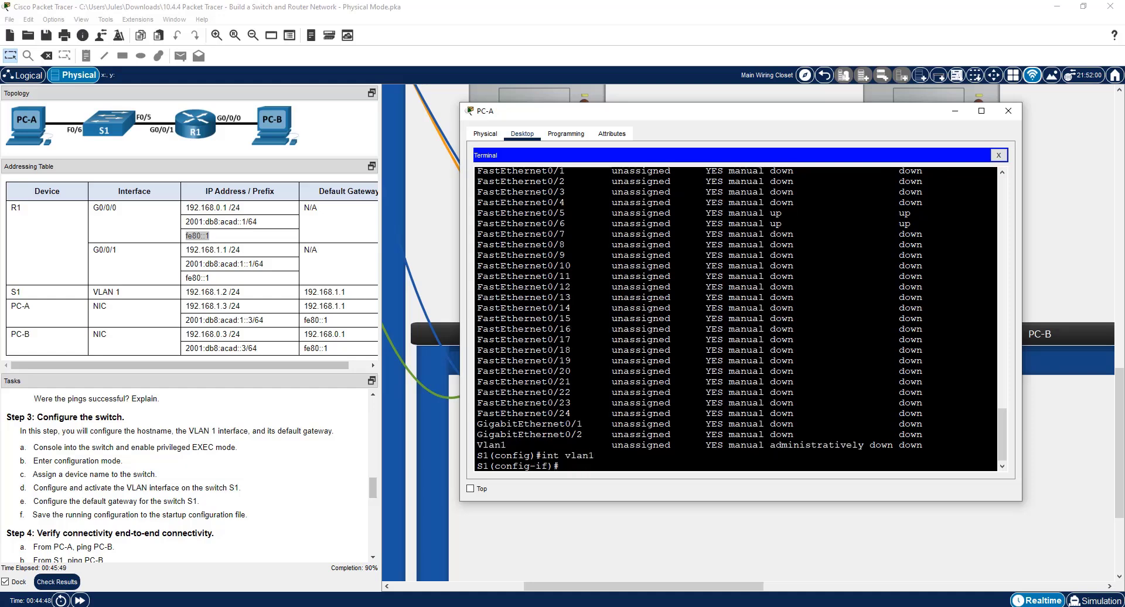
{"action": "type", "text": "ip add 192.168.1.2 255.255.255.0"}
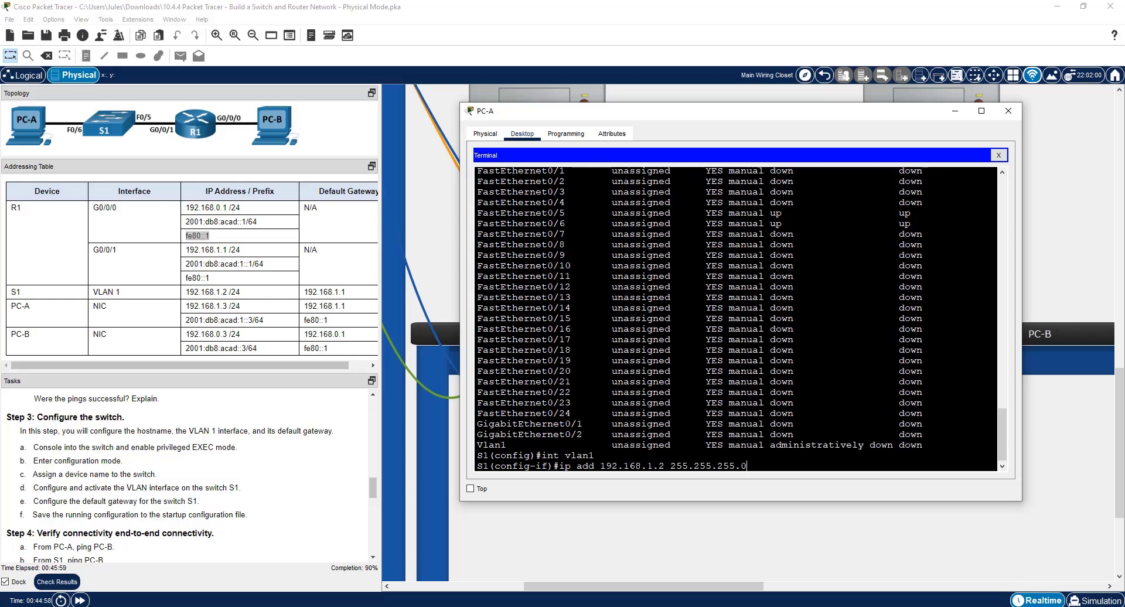
{"action": "key", "text": "Return"}
{"action": "type", "text": "no shut"}
{"action": "key", "text": "Return"}
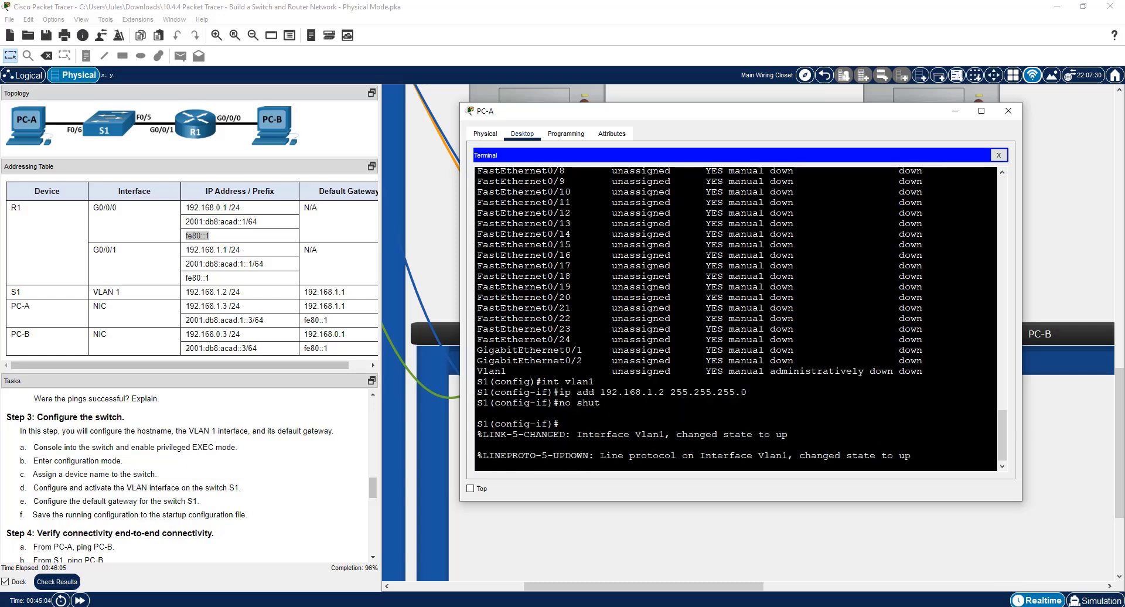
{"action": "key", "text": "Return"}
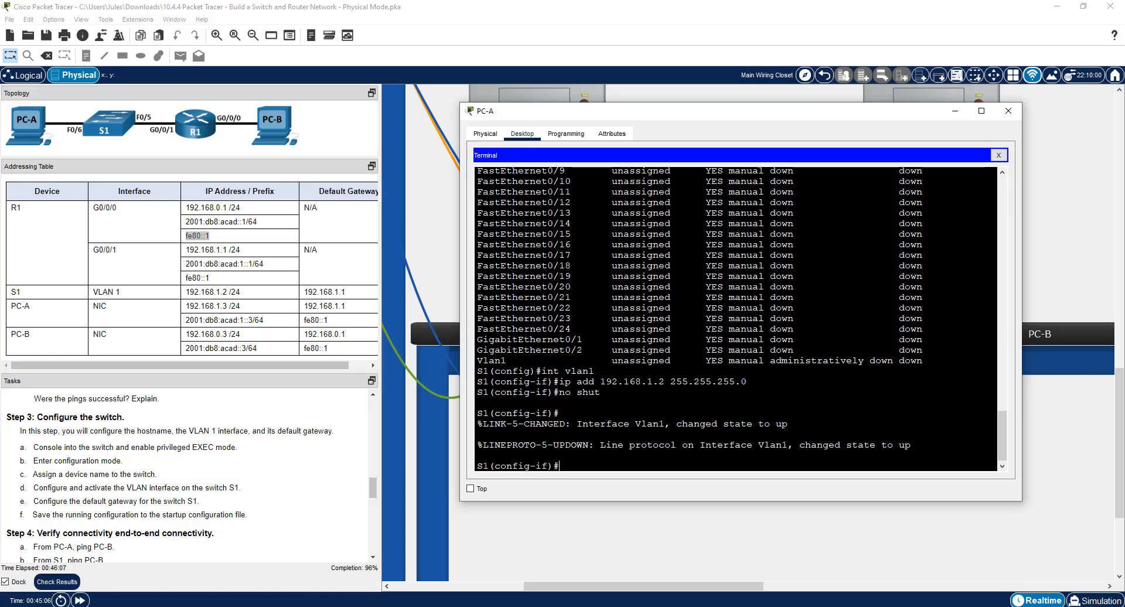
Rerun the brief IP interface summary on S1 to check the VLAN 1 address and status.
{"action": "key", "text": "Up"}
{"action": "key", "text": "Up"}
{"action": "key", "text": "Up"}
{"action": "key", "text": "Up"}
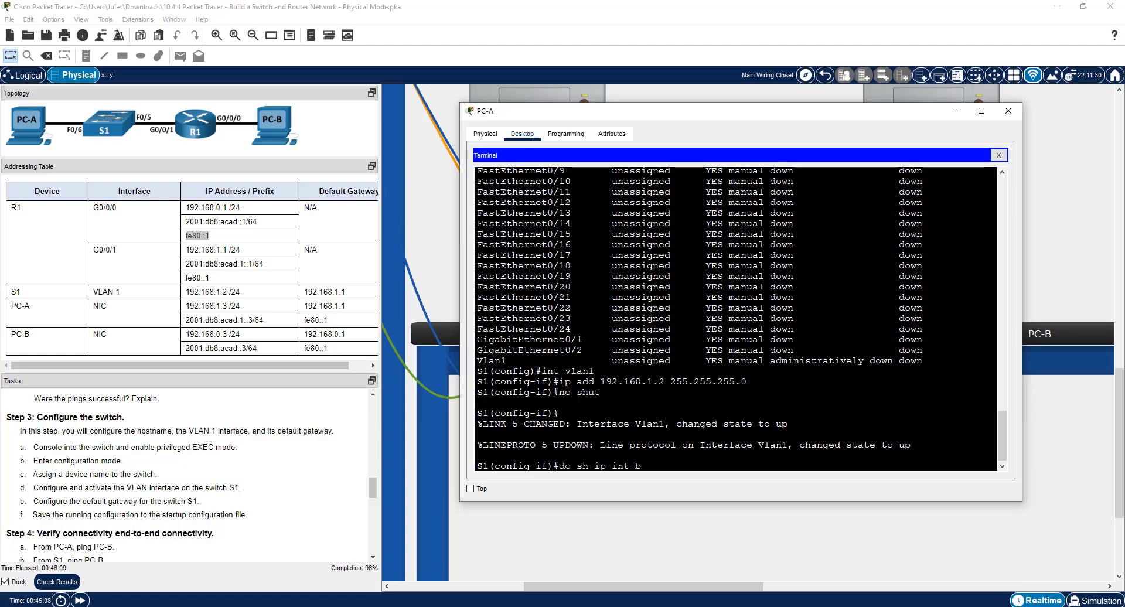
{"action": "key", "text": "Return"}
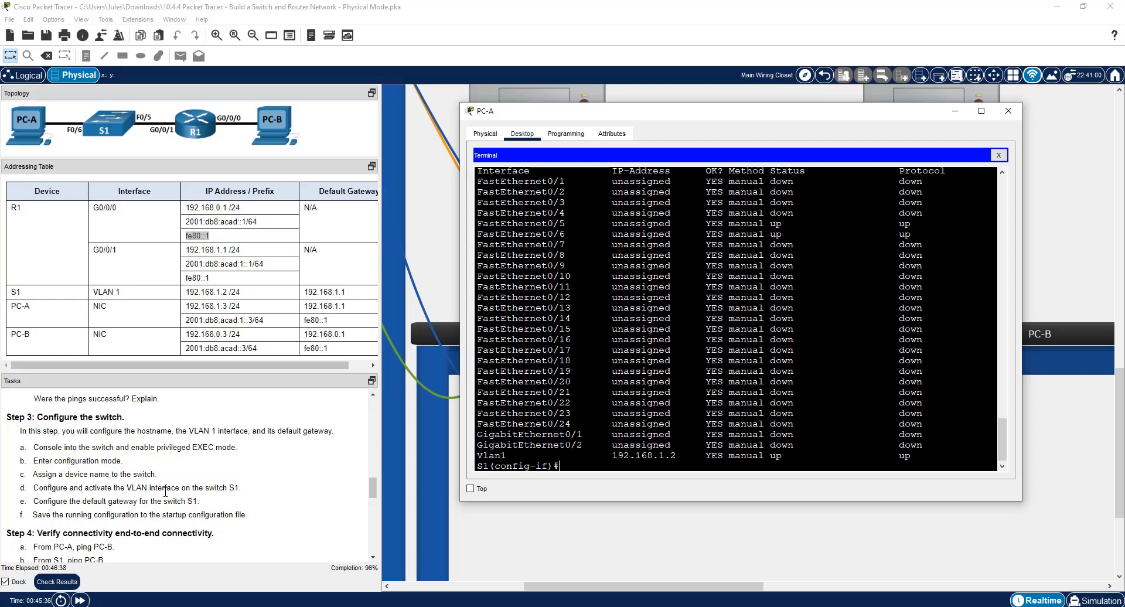
Leave VLAN 1 interface configuration on S1, list the available ip commands, and set the default gateway to 192.168.1.1.
{"action": "type", "text": "exit"}
{"action": "key", "text": "Return"}
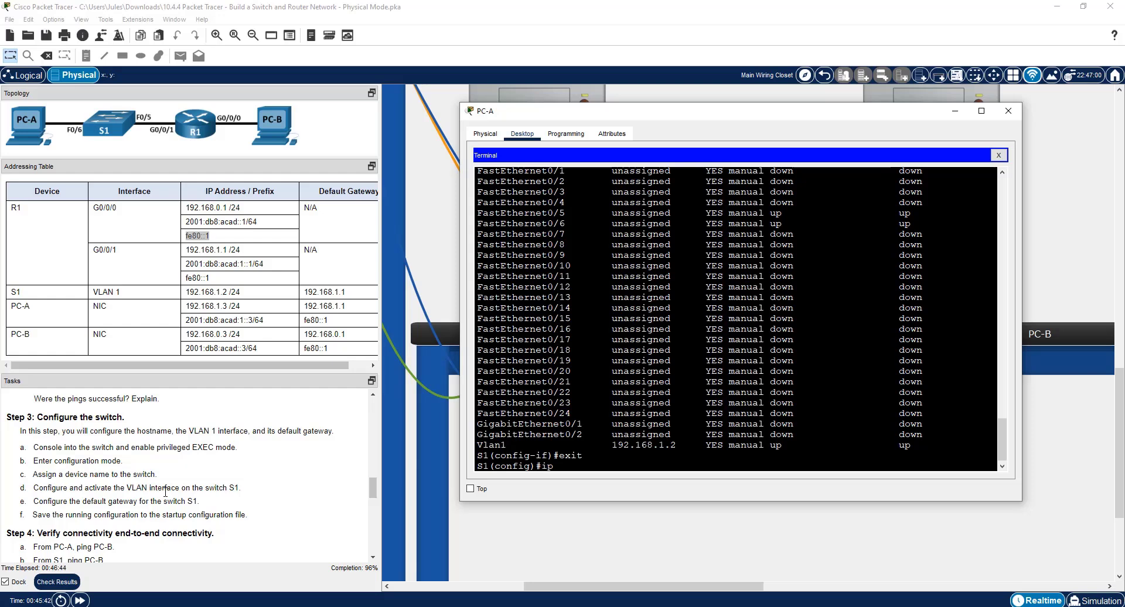
{"action": "type", "text": "ip ?"}
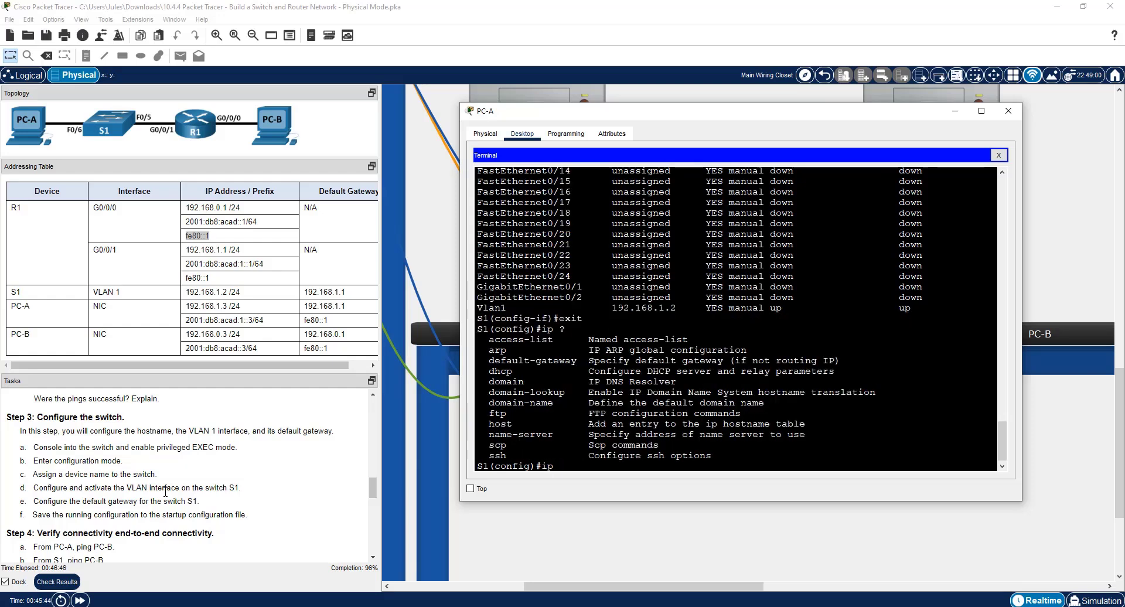
{"action": "type", "text": "def"}
{"action": "key", "text": "Tab"}
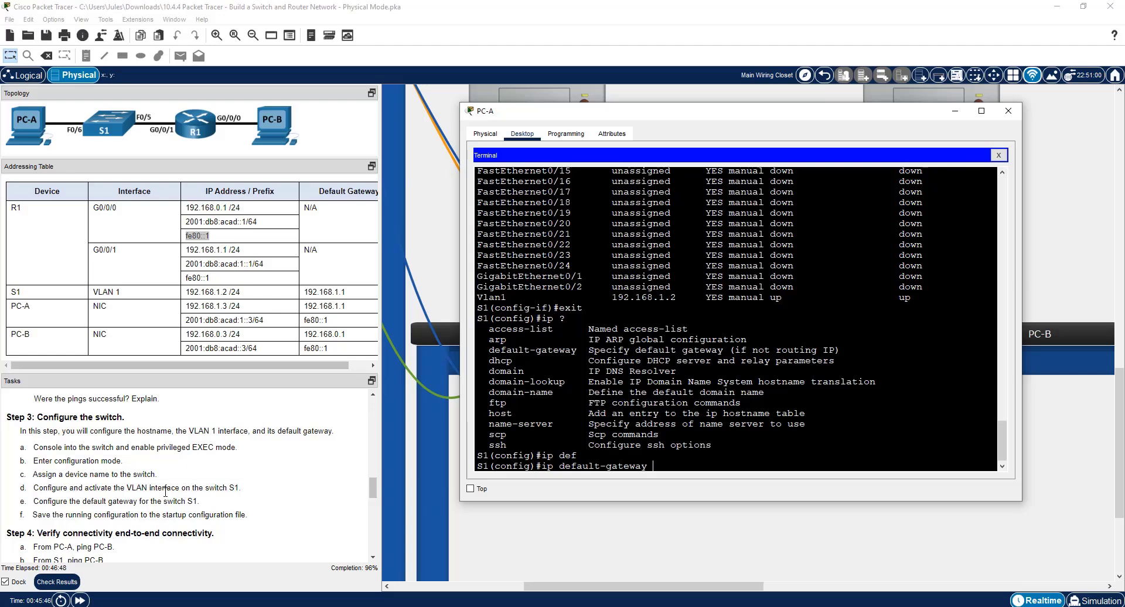
{"action": "type", "text": "192.168.1.1"}
{"action": "key", "text": "Return"}
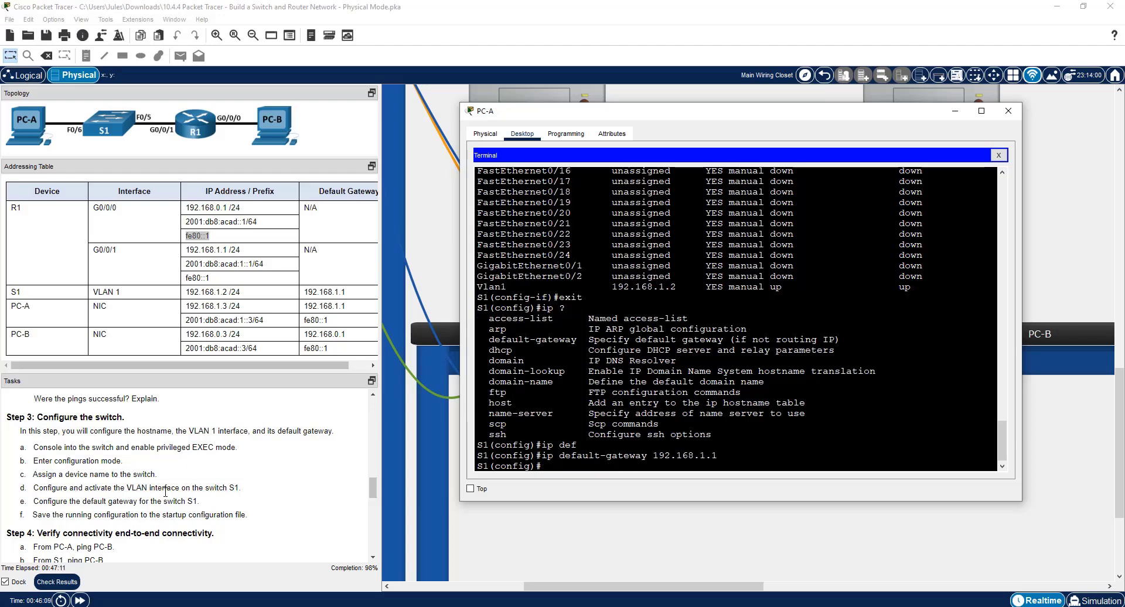
Return S1 to privileged EXEC mode and save the running configuration to startup-config with copy run star.
{"action": "type", "text": "end"}
{"action": "key", "text": "BackSpace"}
{"action": "type", "text": "nd"}
{"action": "key", "text": "Return"}
{"action": "type", "text": "copy"}
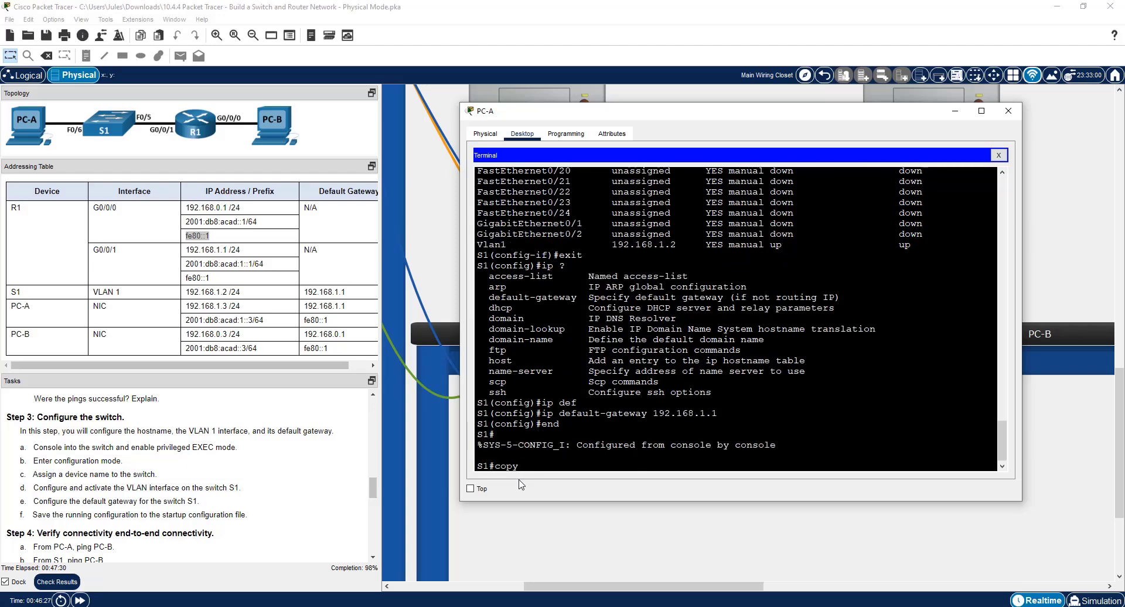
{"action": "type", "text": " run star"}
{"action": "key", "text": "Return"}
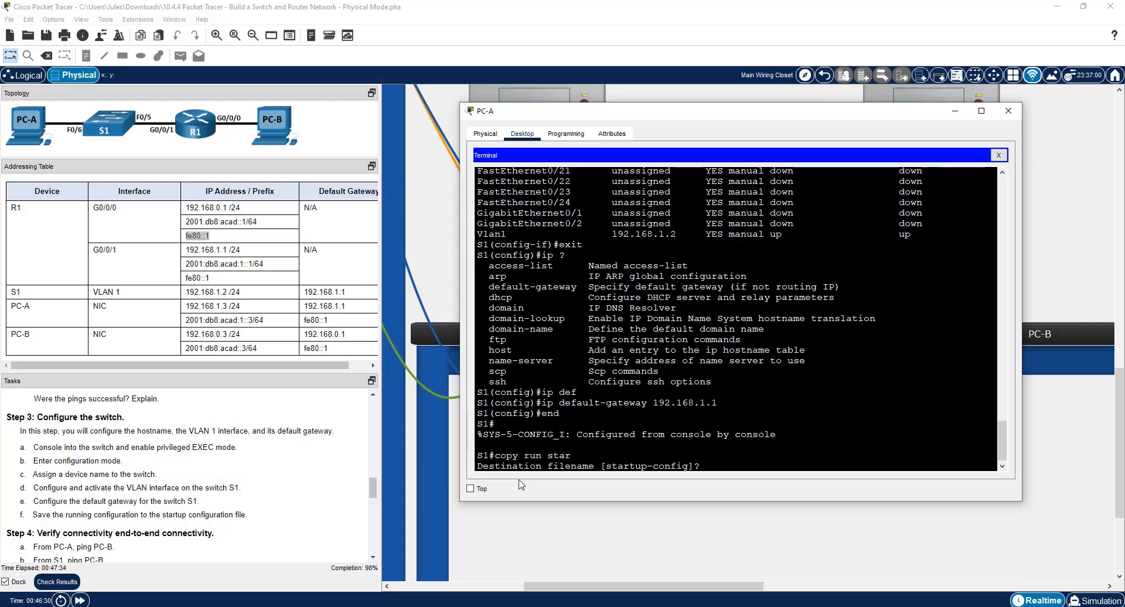
{"action": "key", "text": "Return"}
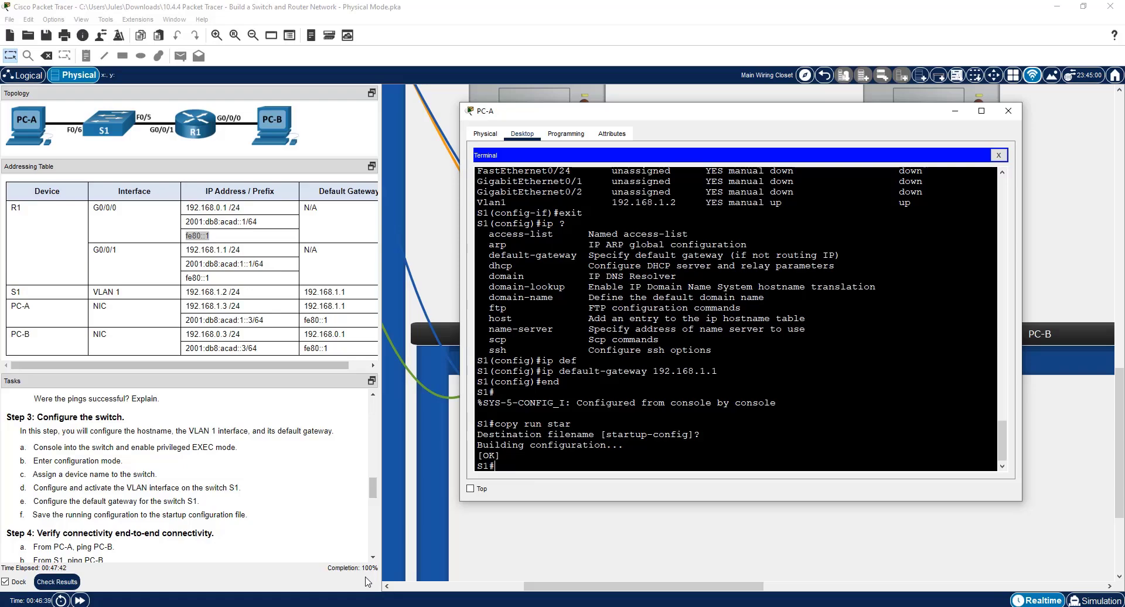
Check the activity results, review the full list of assessment items for all devices, and close the results.
{"action": "left_click", "coordinate": [53, 585]}
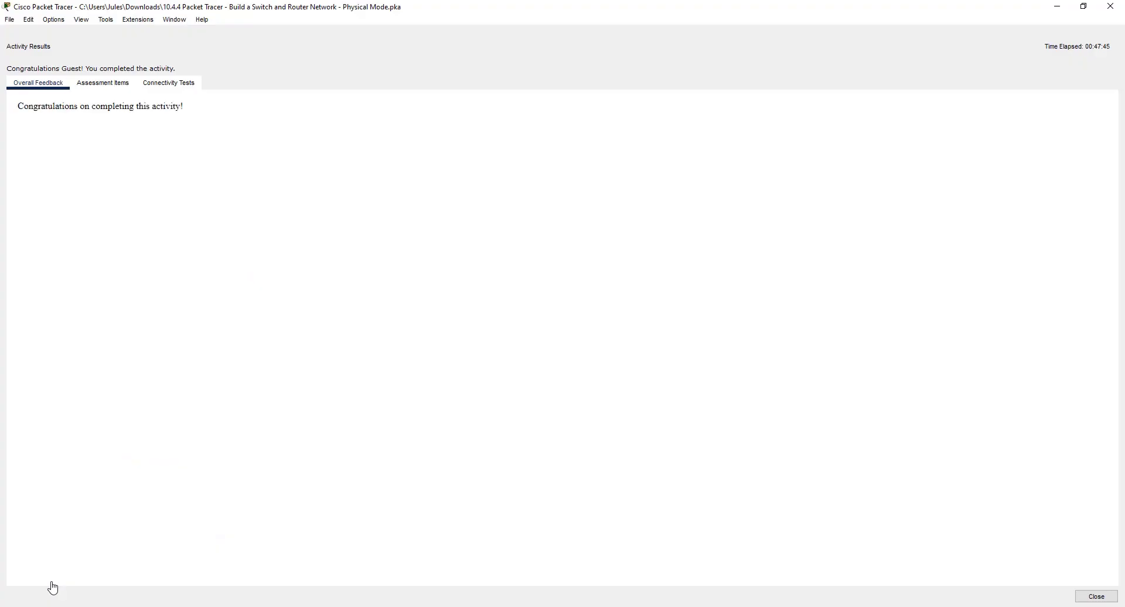
{"action": "left_click", "coordinate": [110, 87]}
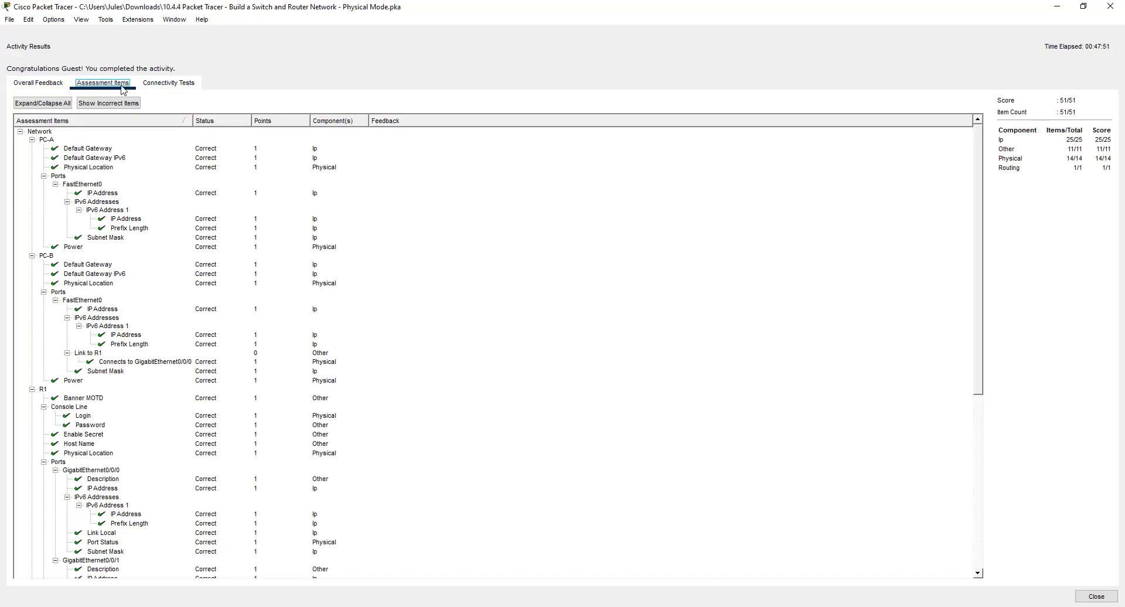
{"action": "left_click", "coordinate": [114, 103]}
{"action": "scroll", "coordinate": [111, 493], "scroll_direction": "down", "scroll_amount": 7}
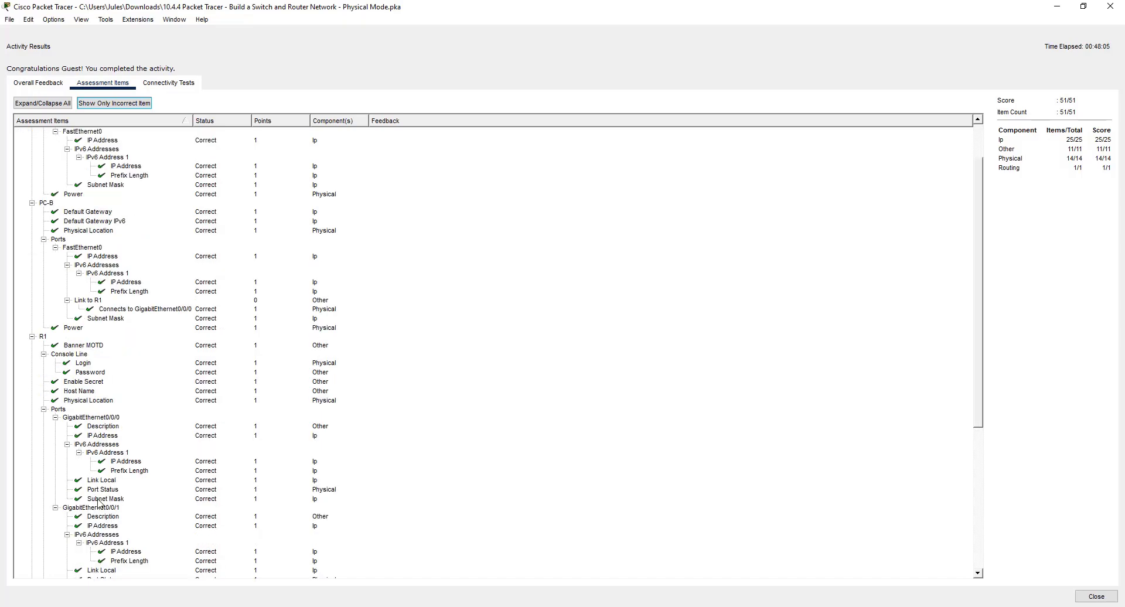
{"action": "scroll", "coordinate": [114, 495], "scroll_direction": "down", "scroll_amount": 2}
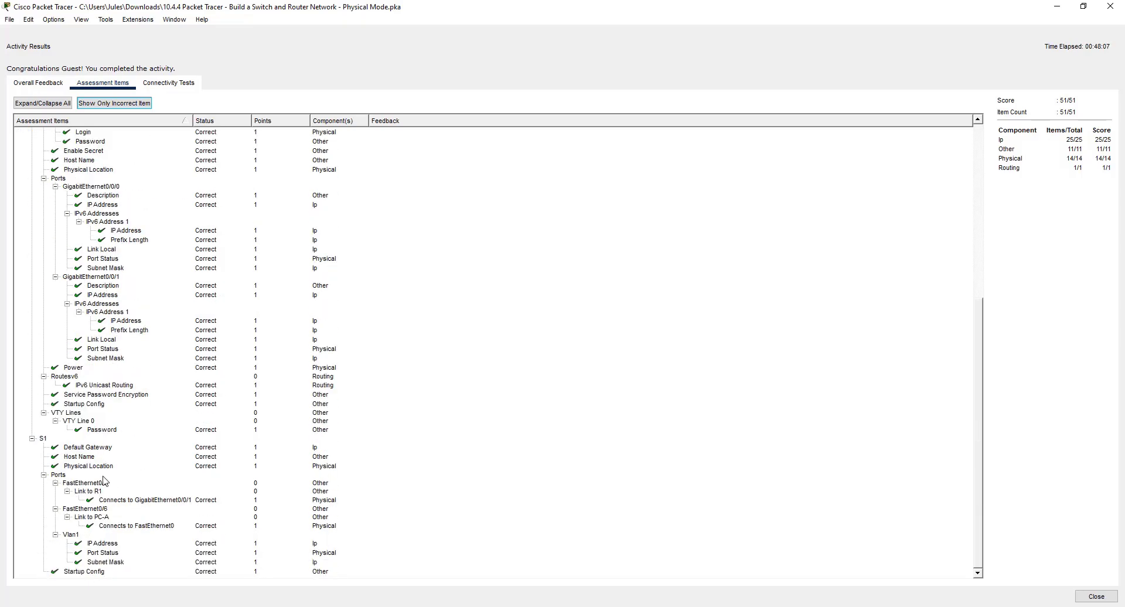
{"action": "scroll", "coordinate": [104, 479], "scroll_direction": "up", "scroll_amount": 9}
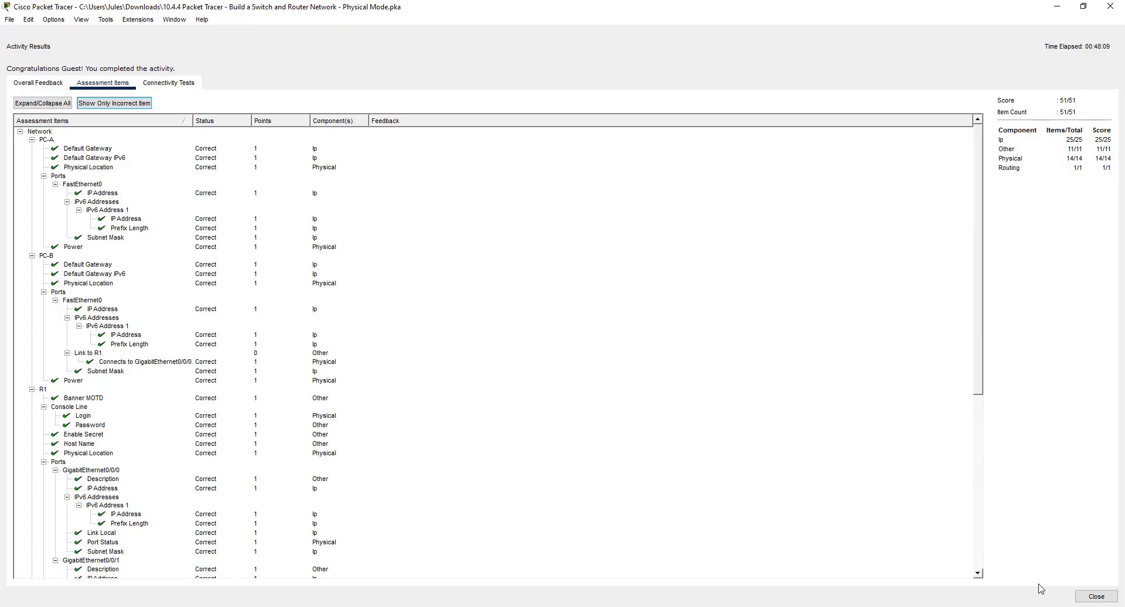
{"action": "left_click", "coordinate": [1105, 598]}
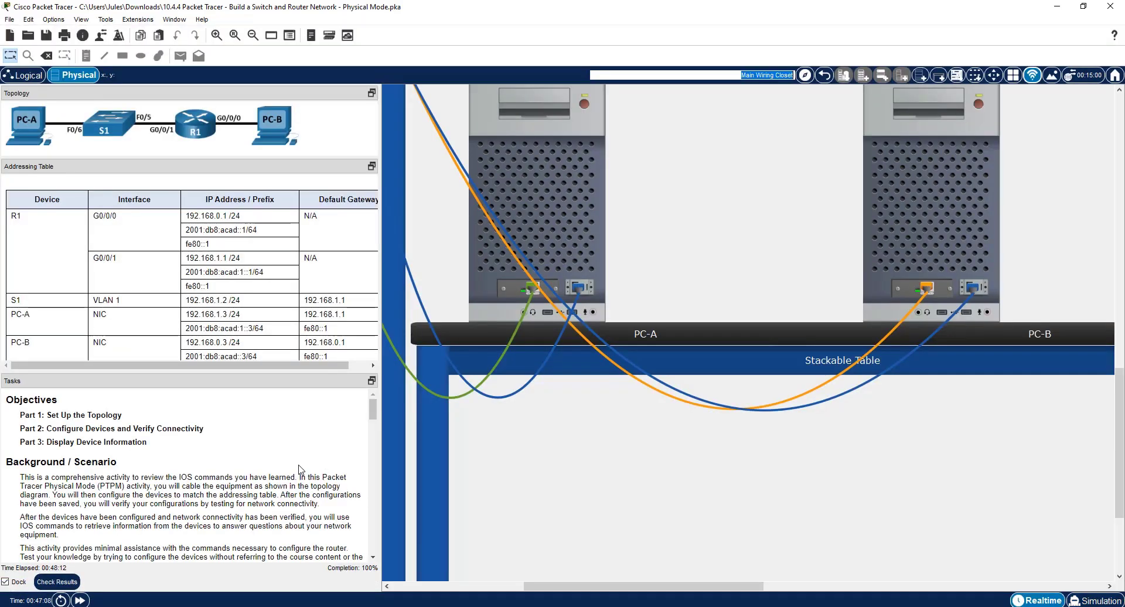
Find the end-to-end connectivity task and ping PC-B at 192.168.0.3 from S1 through PC-A's terminal.
{"action": "scroll", "coordinate": [299, 469], "scroll_direction": "down", "scroll_amount": 3}
{"action": "scroll", "coordinate": [293, 469], "scroll_direction": "down", "scroll_amount": 10}
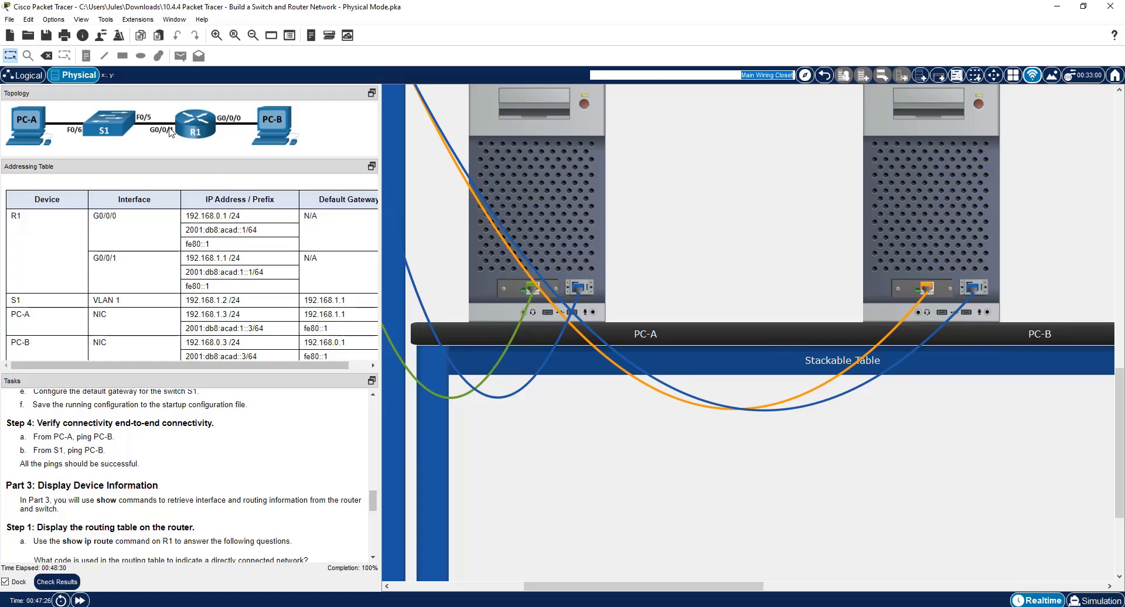
{"action": "left_click", "coordinate": [115, 127]}
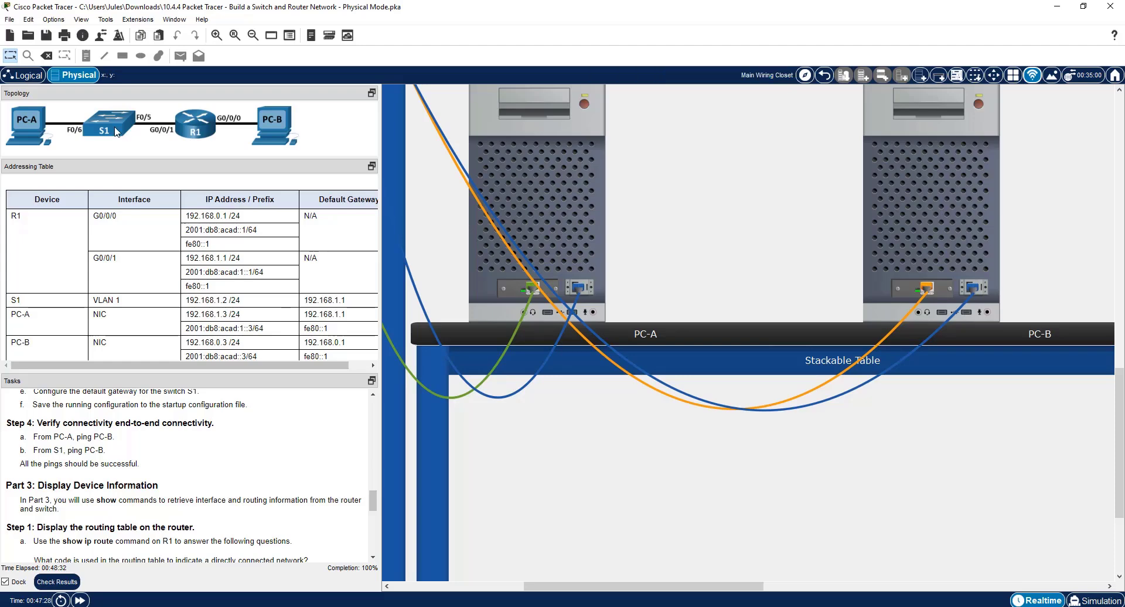
{"action": "left_click", "coordinate": [561, 217]}
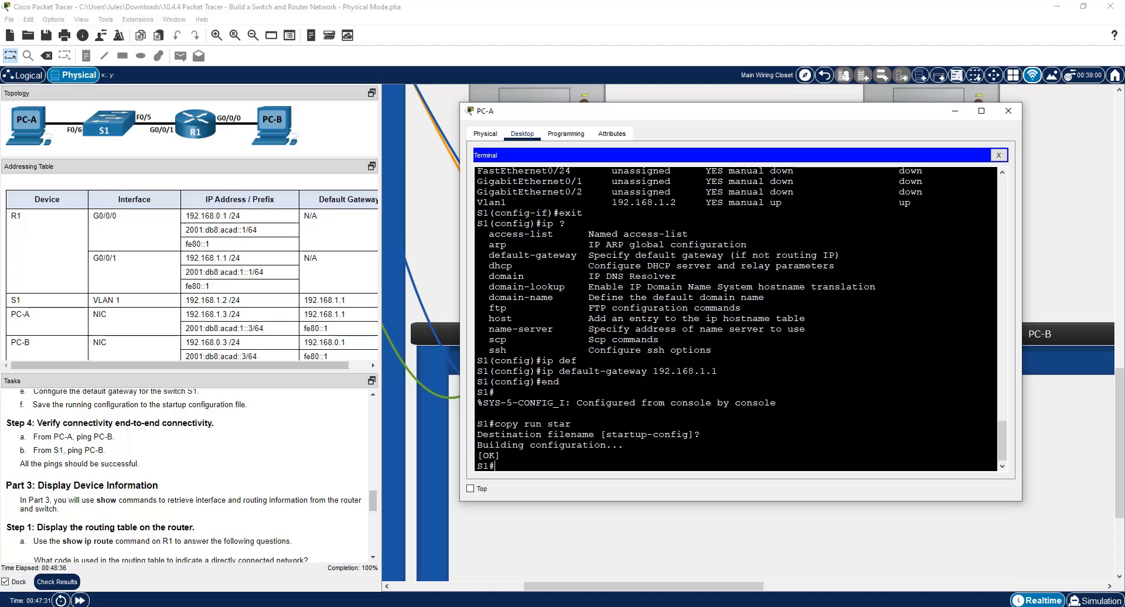
{"action": "type", "text": "pi"}
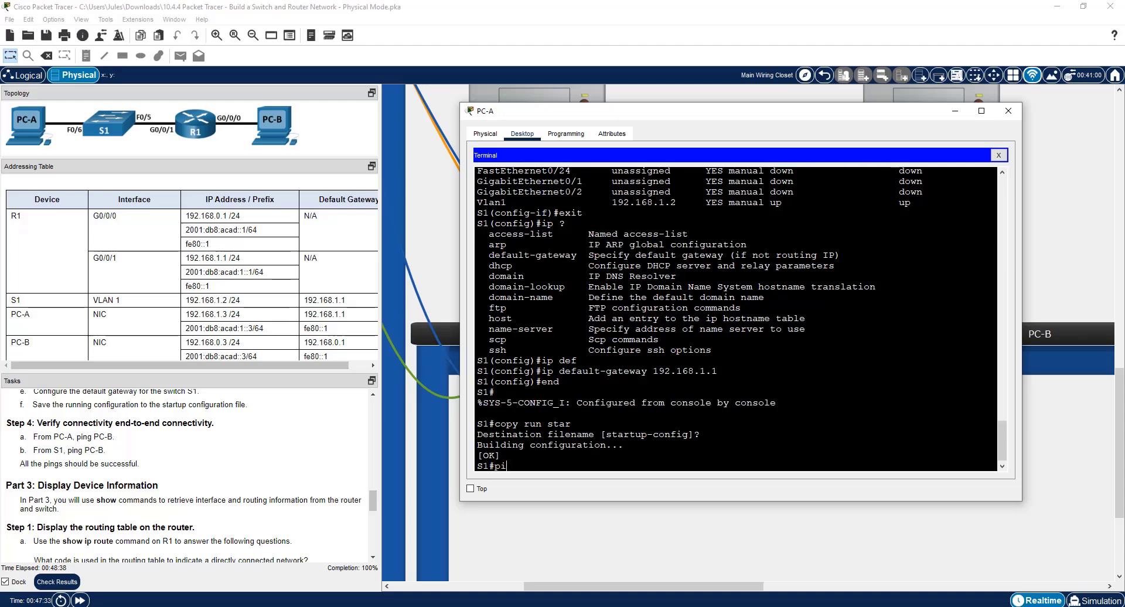
{"action": "type", "text": "ng 192.168"}
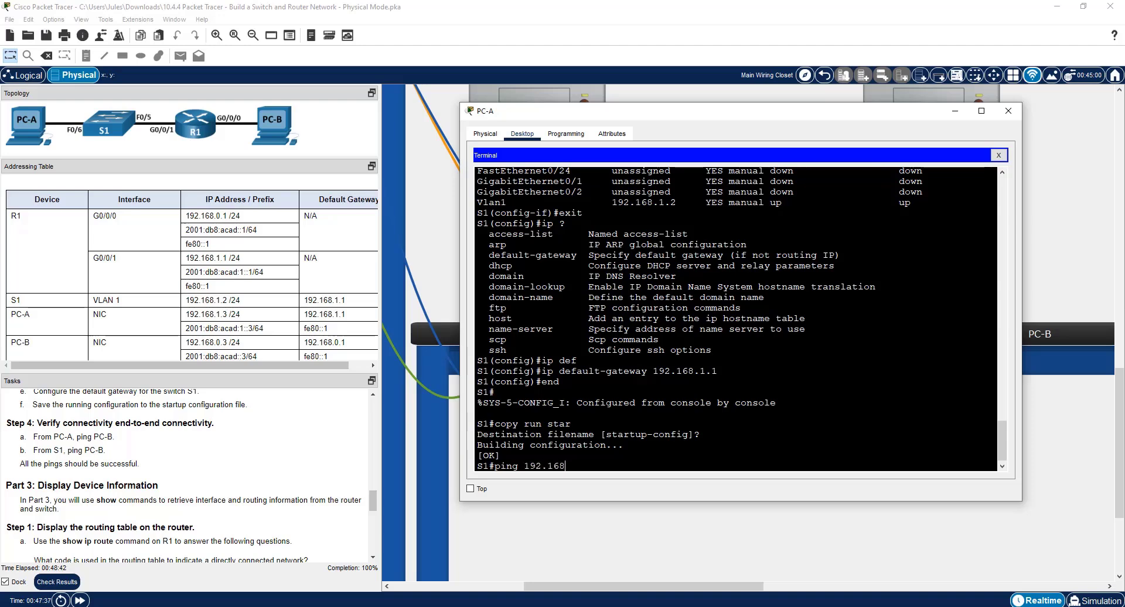
{"action": "type", "text": ".0.3"}
{"action": "key", "text": "Return"}
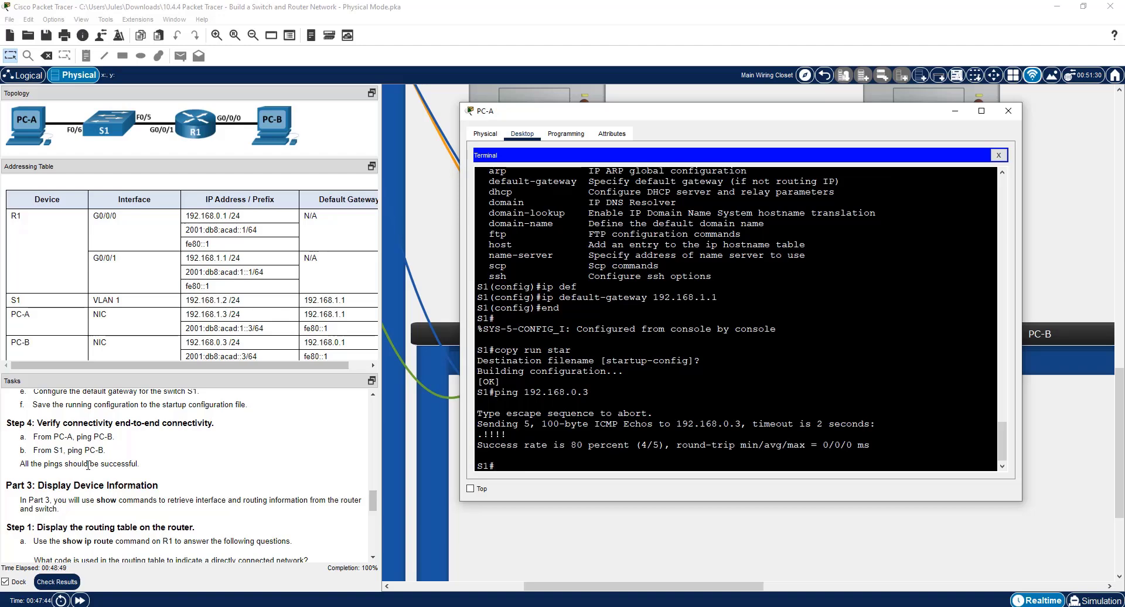
Close PC-A's window and read the Part 3 routing table questions in the task instructions and the Word document.
{"action": "scroll", "coordinate": [88, 463], "scroll_direction": "down", "scroll_amount": 3}
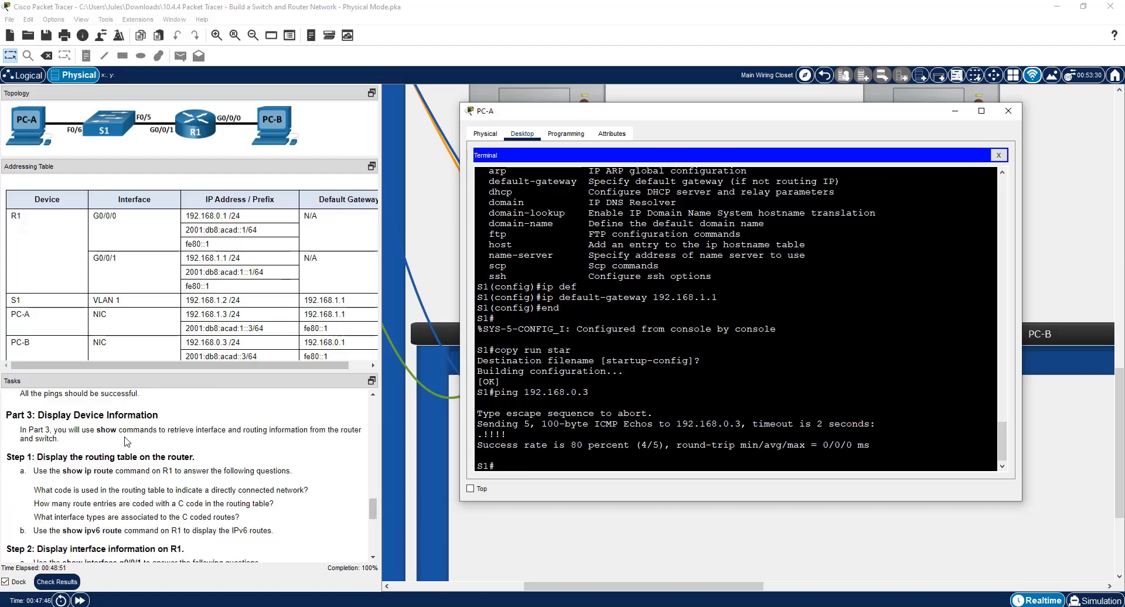
{"action": "left_click", "coordinate": [1007, 110]}
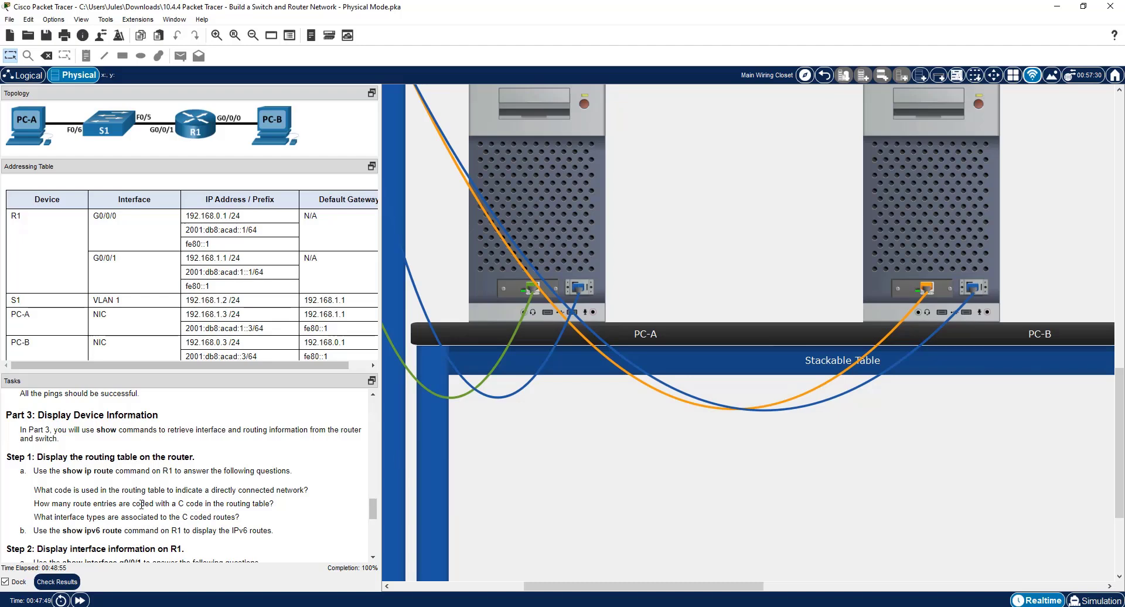
{"action": "scroll", "coordinate": [141, 504], "scroll_direction": "down", "scroll_amount": 1}
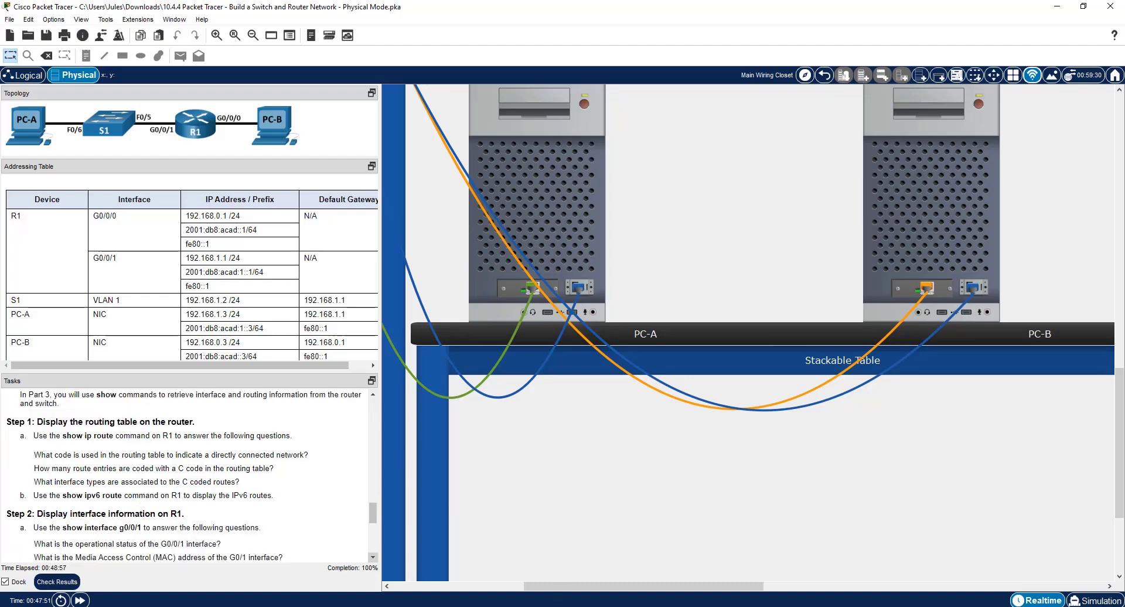
{"action": "key", "text": "alt+Tab"}
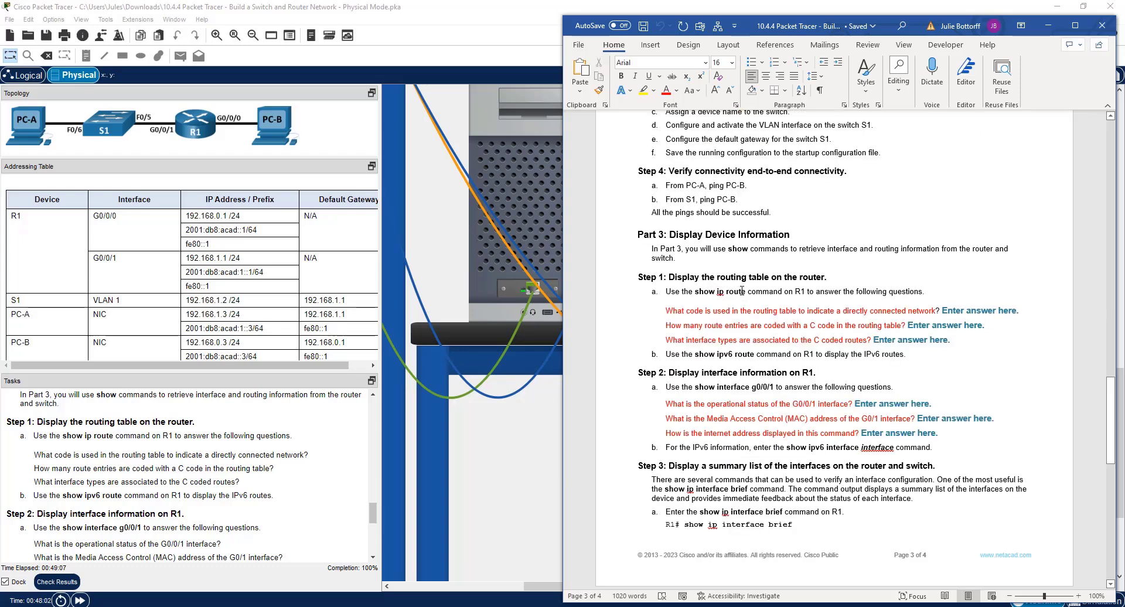
{"action": "left_click", "coordinate": [536, 205]}
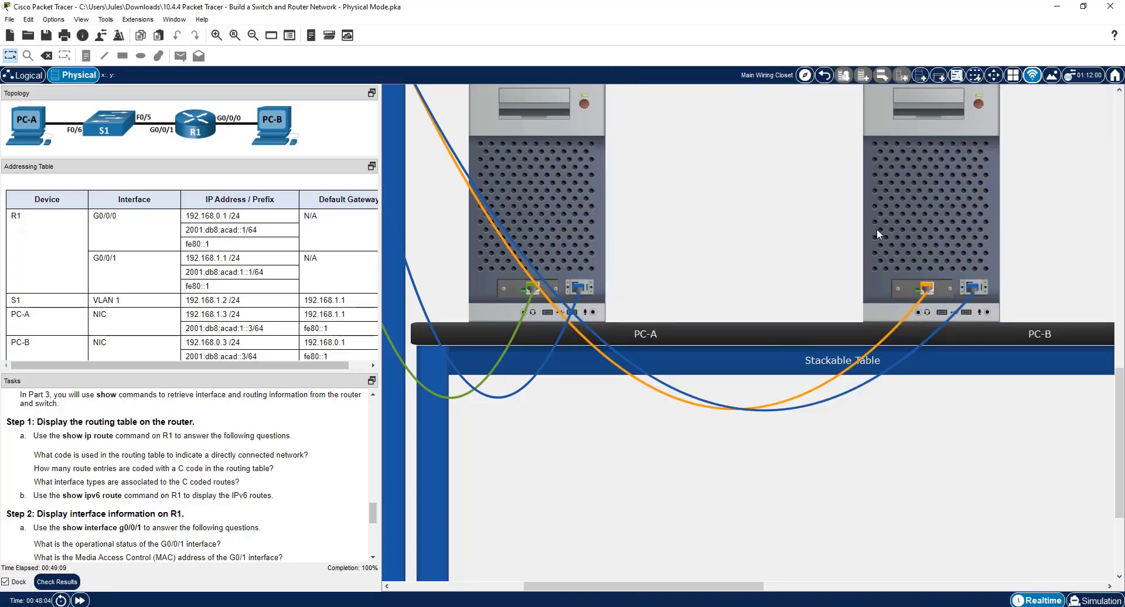
Open PC-B's console terminal to R1 and display the IPv4 routing table with sho ip route.
{"action": "left_click", "coordinate": [893, 230]}
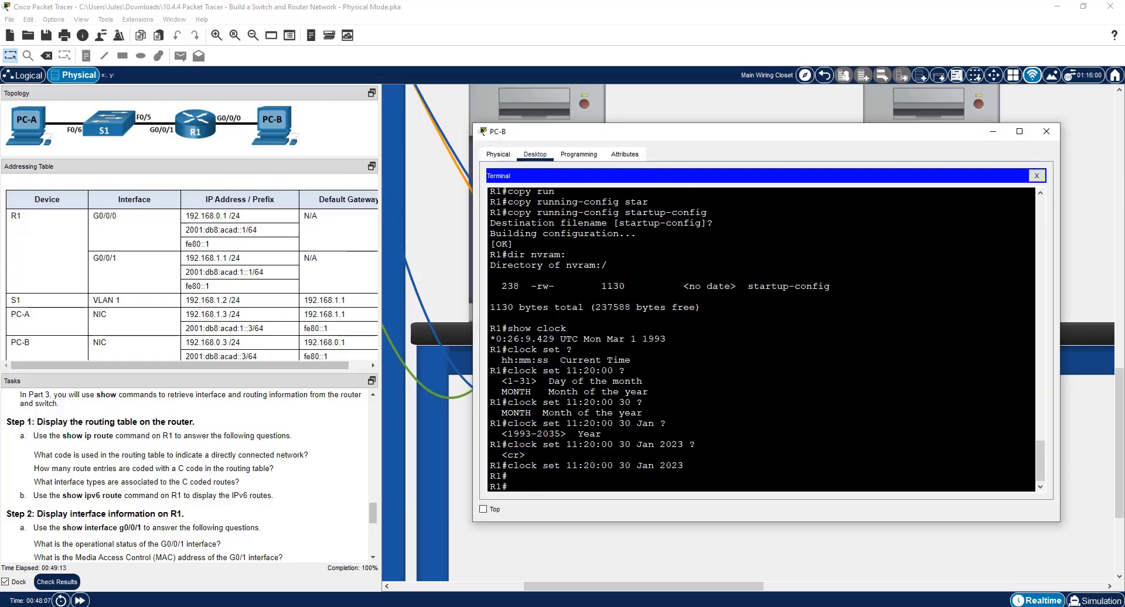
{"action": "type", "text": "sho"}
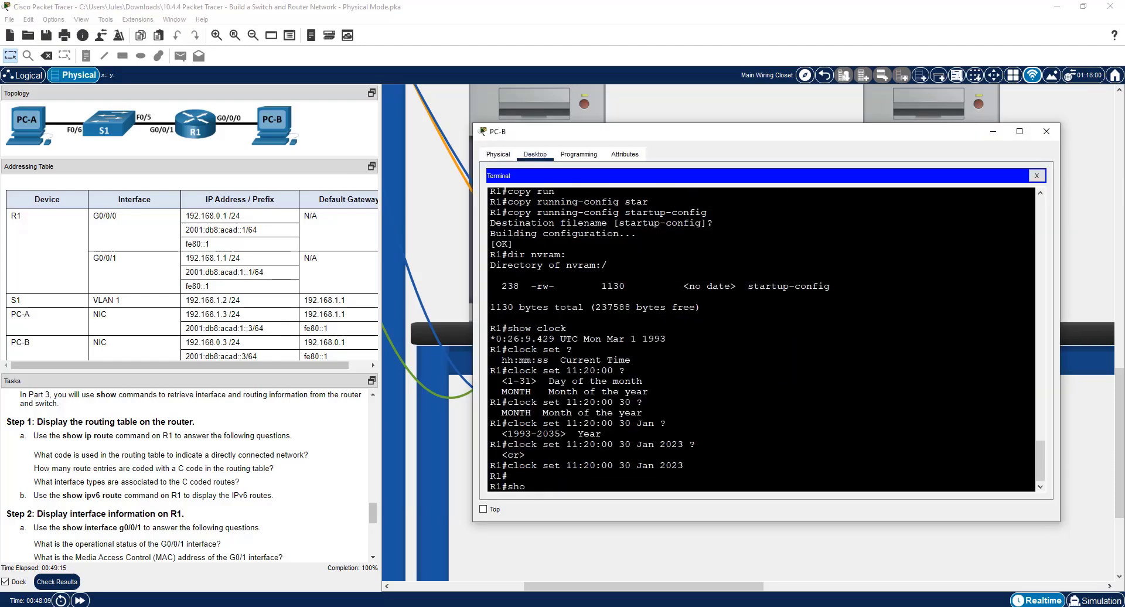
{"action": "type", "text": " ip route"}
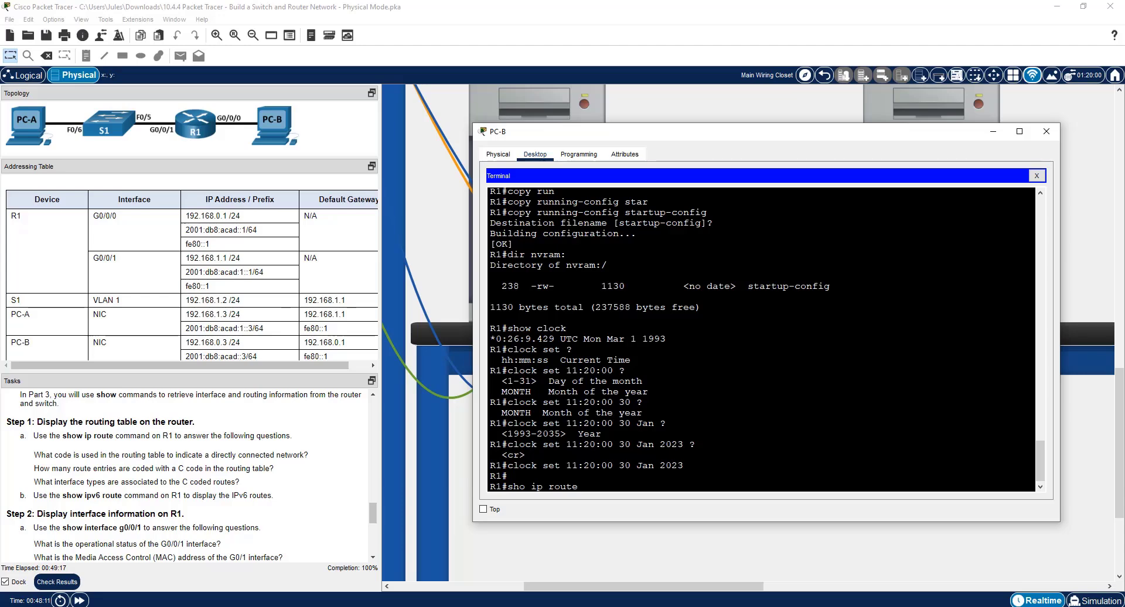
{"action": "key", "text": "Return"}
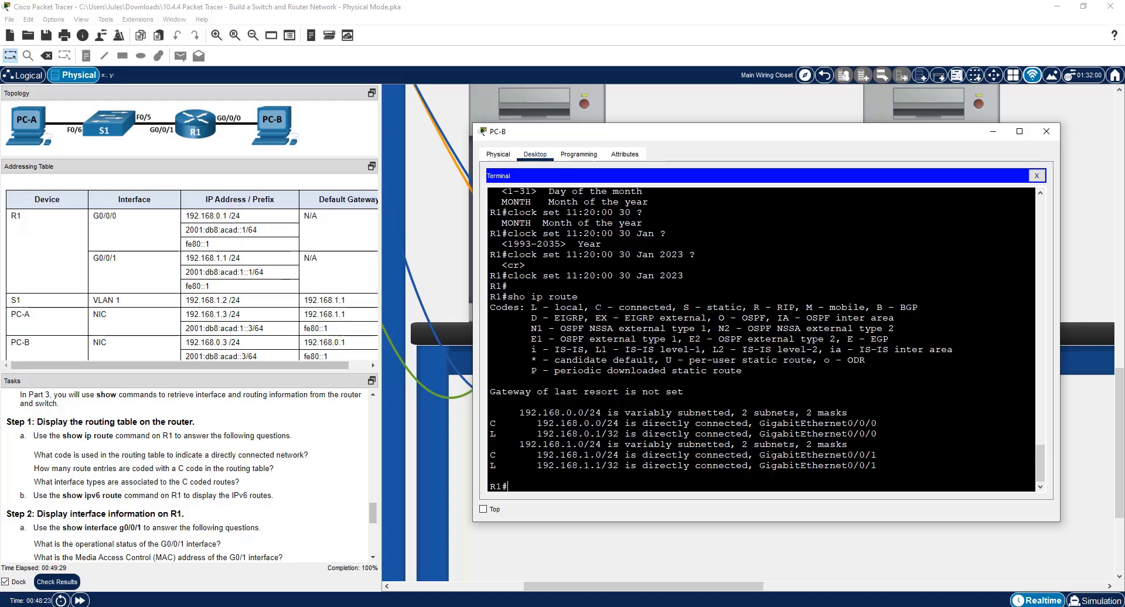
Examine the routing table's code legend and the C and L entries for their networks, prefix lengths and exit interfaces.
{"action": "left_click_drag", "start_coordinate": [595, 307], "coordinate": [672, 307]}
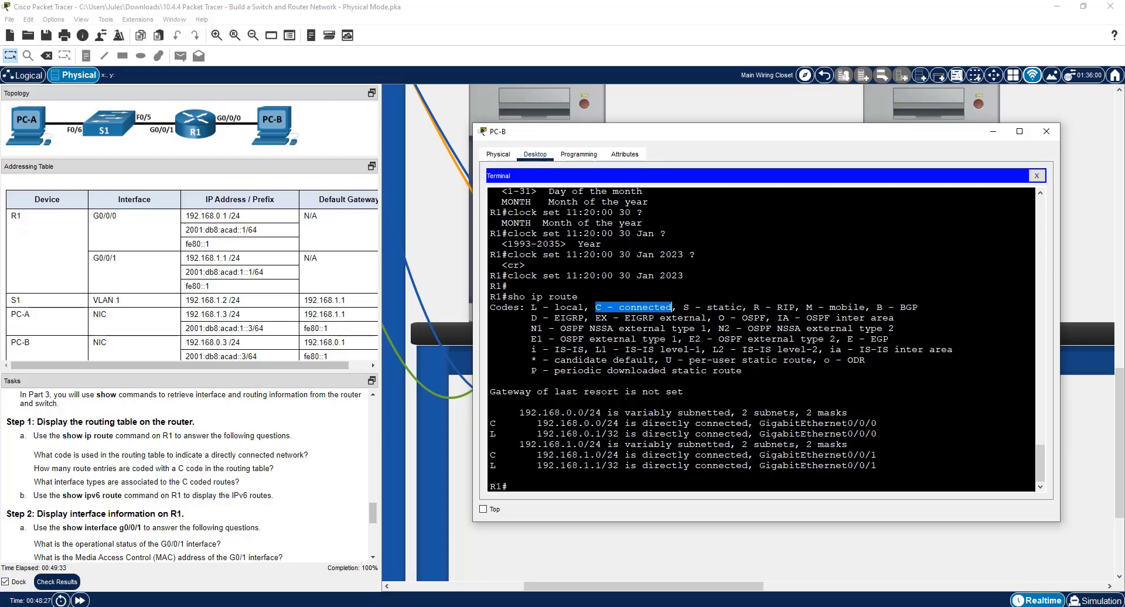
{"action": "left_click_drag", "start_coordinate": [490, 423], "coordinate": [877, 433]}
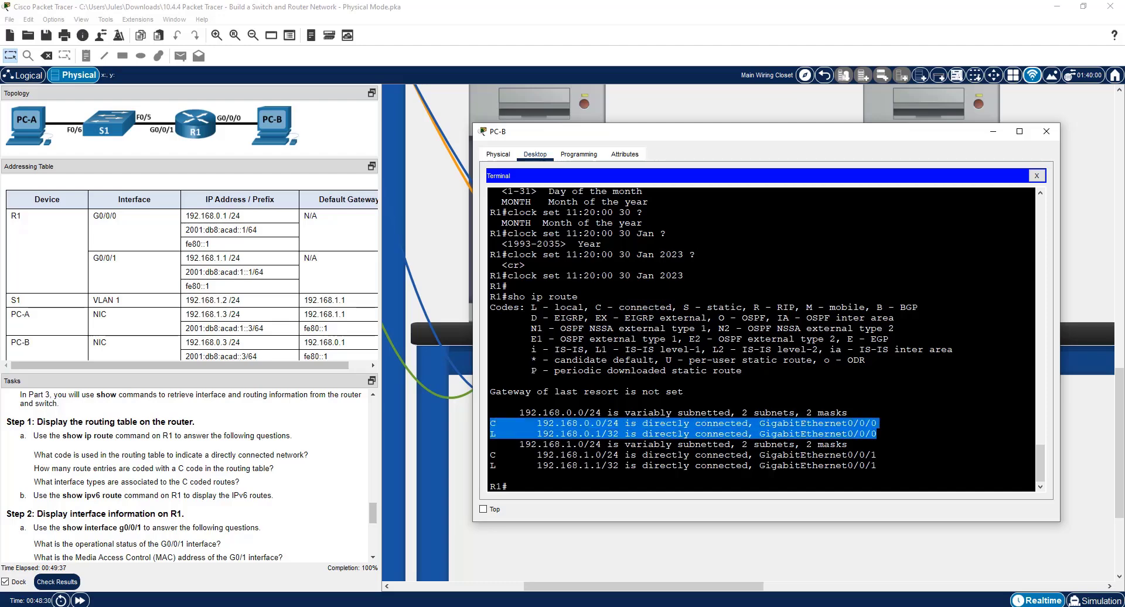
{"action": "left_click_drag", "start_coordinate": [490, 454], "coordinate": [877, 455]}
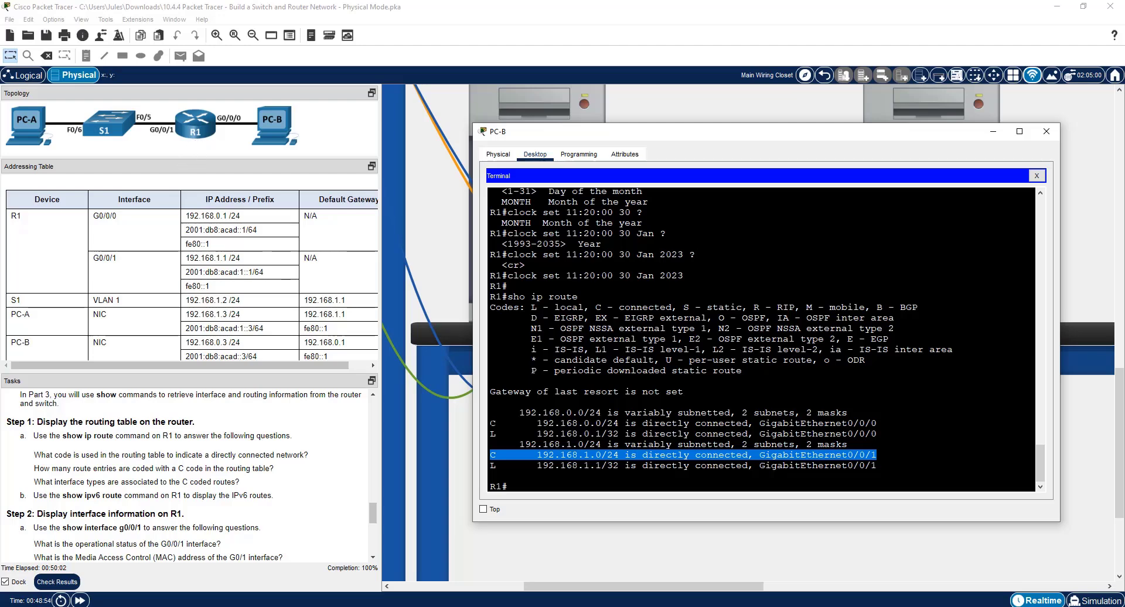
{"action": "left_click_drag", "start_coordinate": [491, 423], "coordinate": [879, 434]}
{"action": "left_click", "coordinate": [879, 436]}
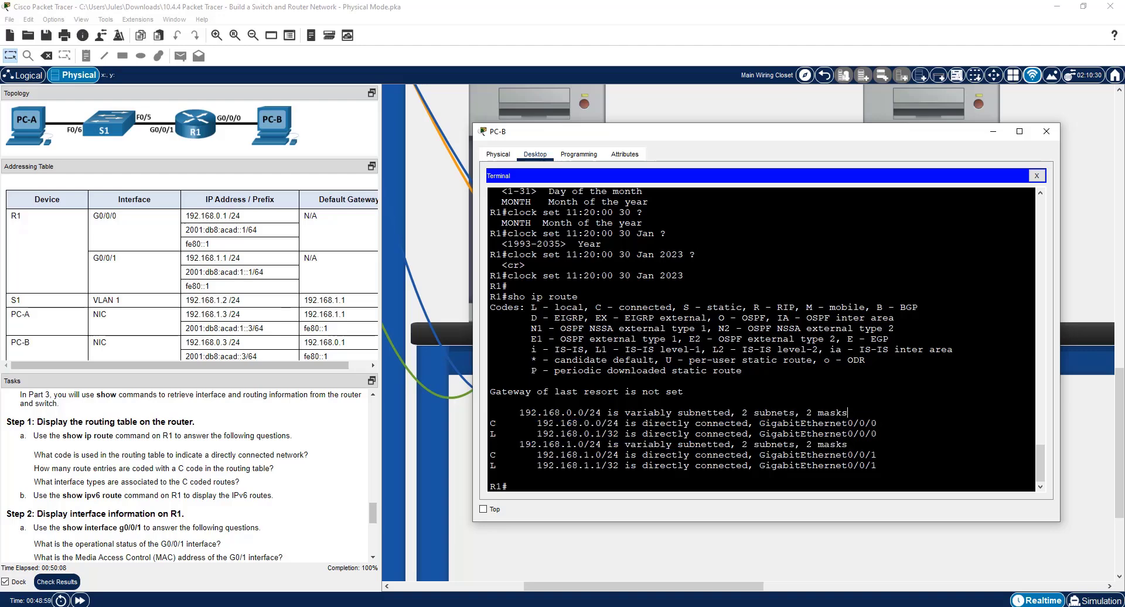
{"action": "left_click_drag", "start_coordinate": [490, 421], "coordinate": [625, 423]}
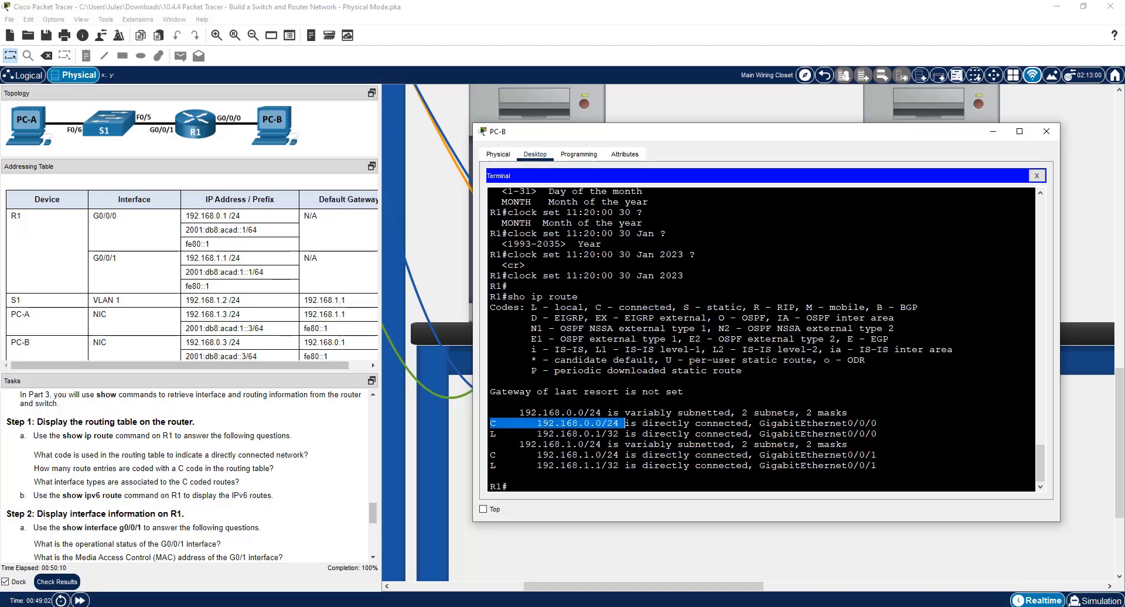
{"action": "left_click", "coordinate": [625, 423]}
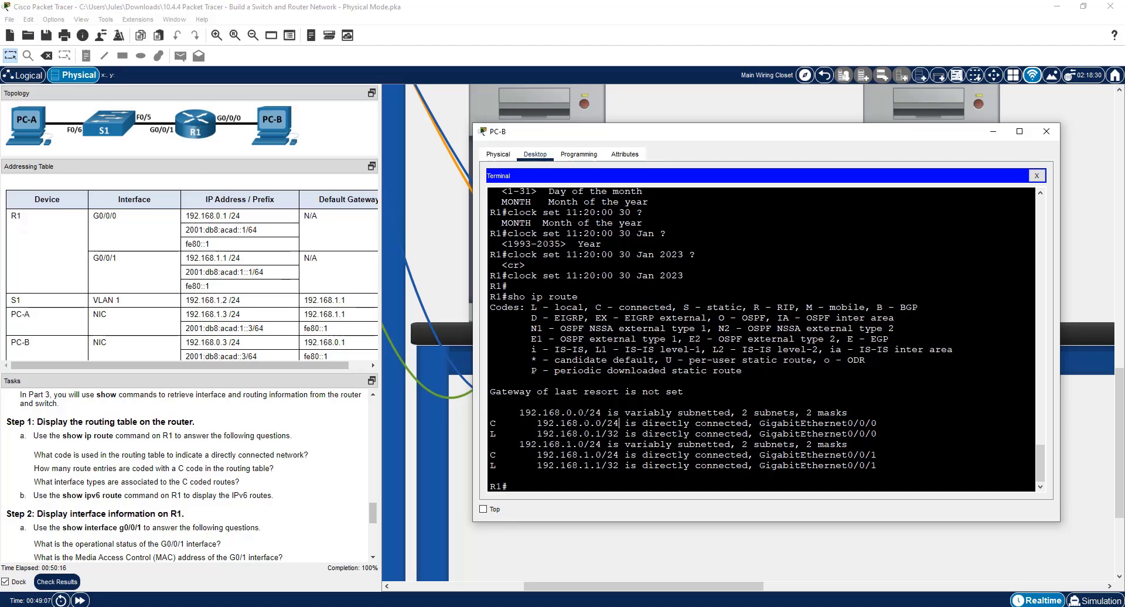
{"action": "left_click_drag", "start_coordinate": [619, 434], "coordinate": [595, 433]}
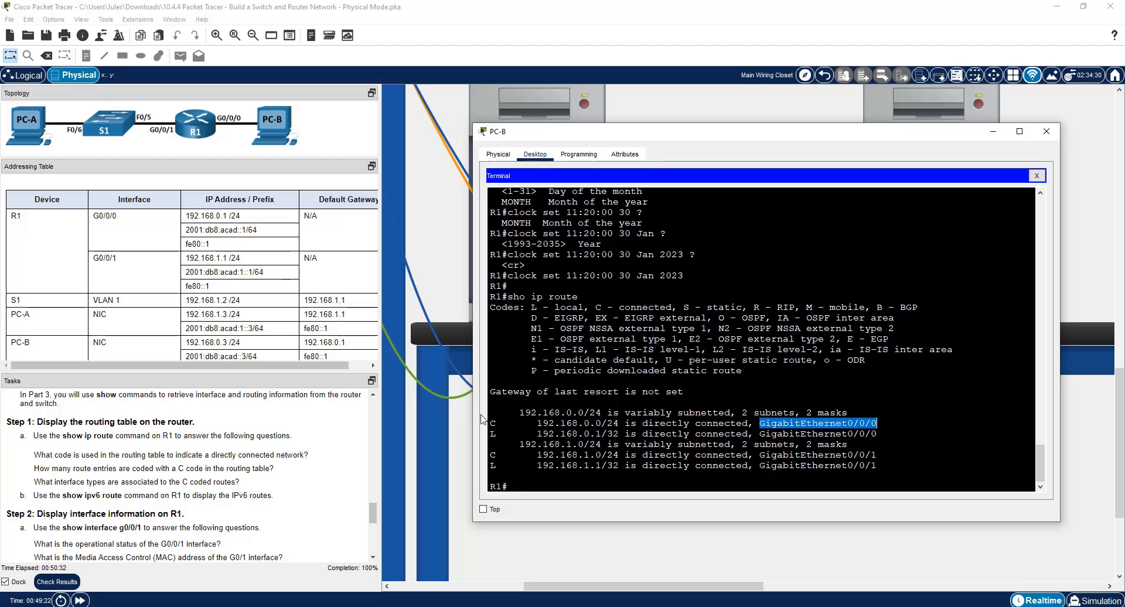
Highlight the 192.168.1.0/24 connected route, display R1's IPv6 routing table with sho ipv6 route, and highlight the 2001:DB8:ACAD:1::/64 entry.
{"action": "left_click_drag", "start_coordinate": [755, 455], "coordinate": [879, 447]}
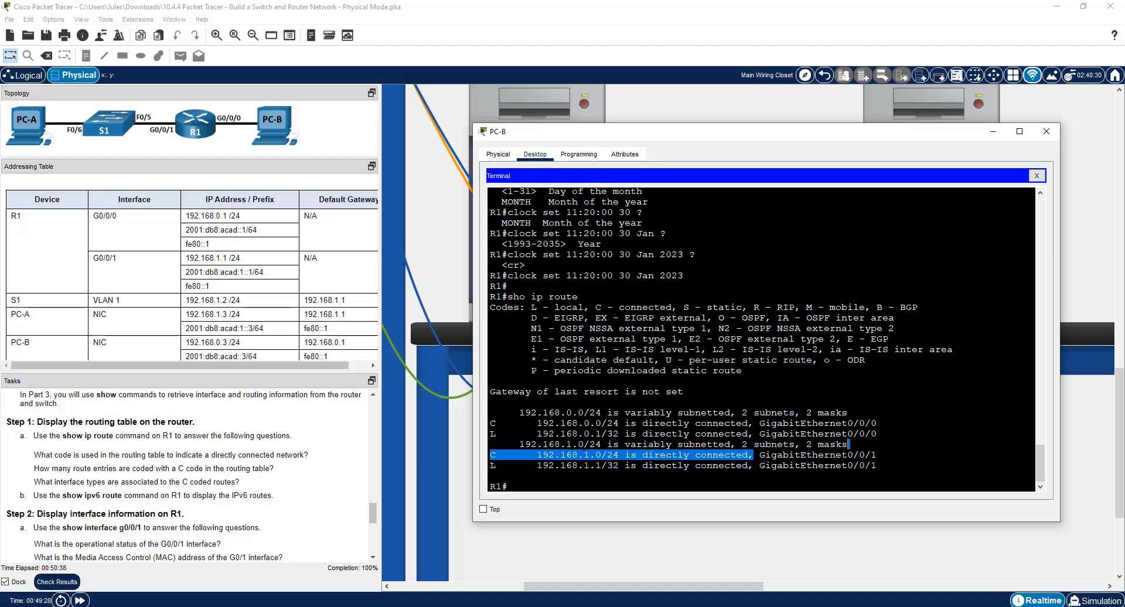
{"action": "key", "text": "Up"}
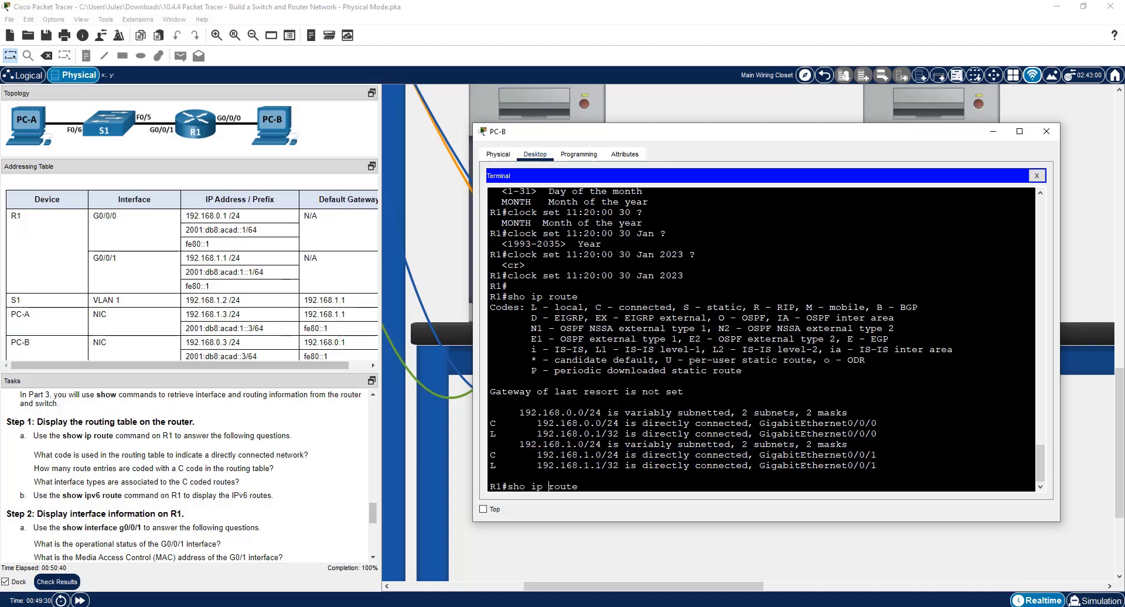
{"action": "key", "text": "Left"}
{"action": "key", "text": "Left"}
{"action": "key", "text": "Left"}
{"action": "key", "text": "Left"}
{"action": "key", "text": "Left"}
{"action": "key", "text": "Left"}
{"action": "type", "text": "v6"}
{"action": "key", "text": "Return"}
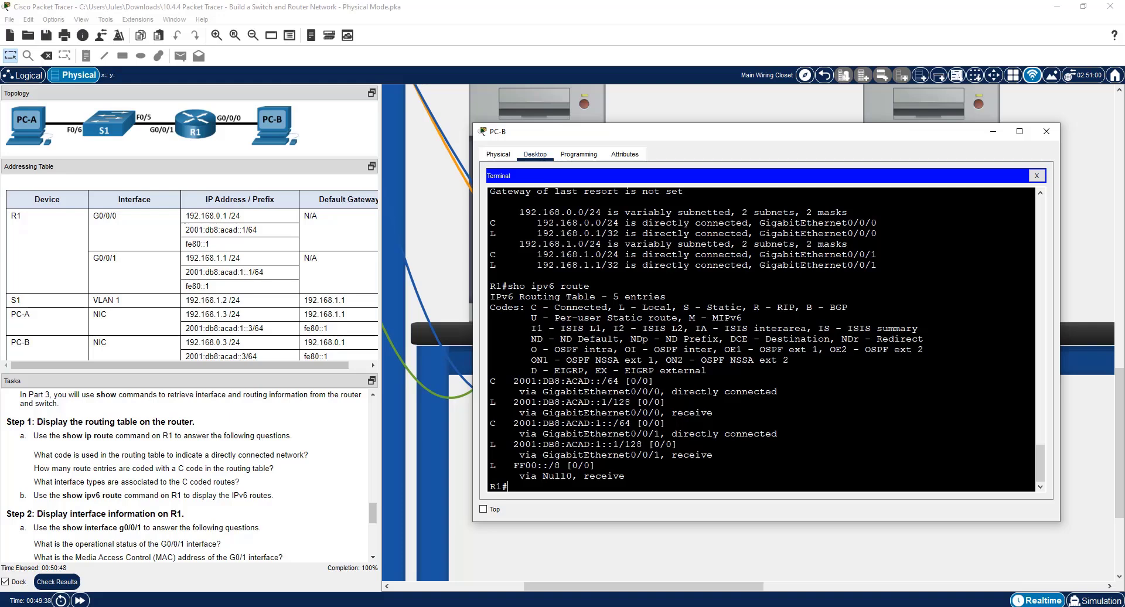
{"action": "left_click_drag", "start_coordinate": [507, 422], "coordinate": [631, 423]}
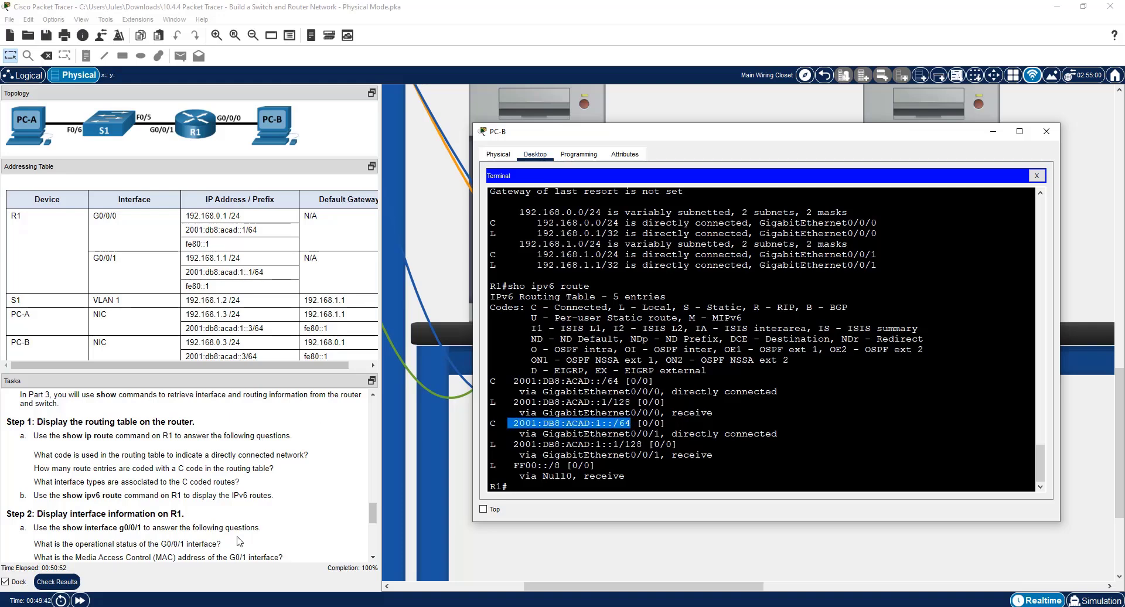
Find the interface information task in the instructions and display R1's G0/0/1 details with sho int g0/0/1.
{"action": "scroll", "coordinate": [197, 492], "scroll_direction": "down", "scroll_amount": 3}
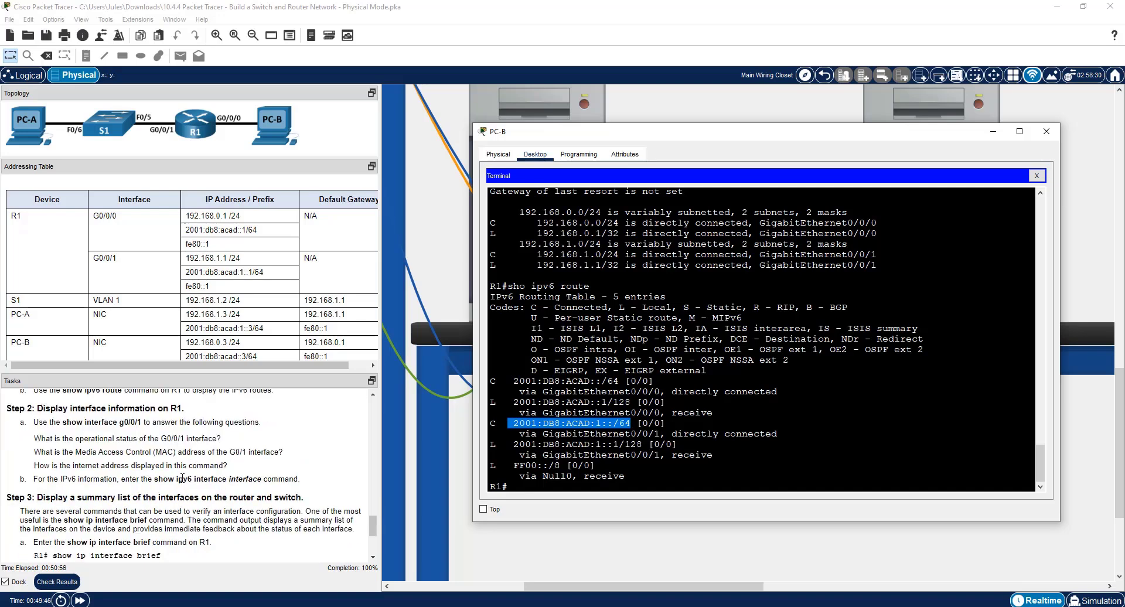
{"action": "left_click", "coordinate": [603, 476]}
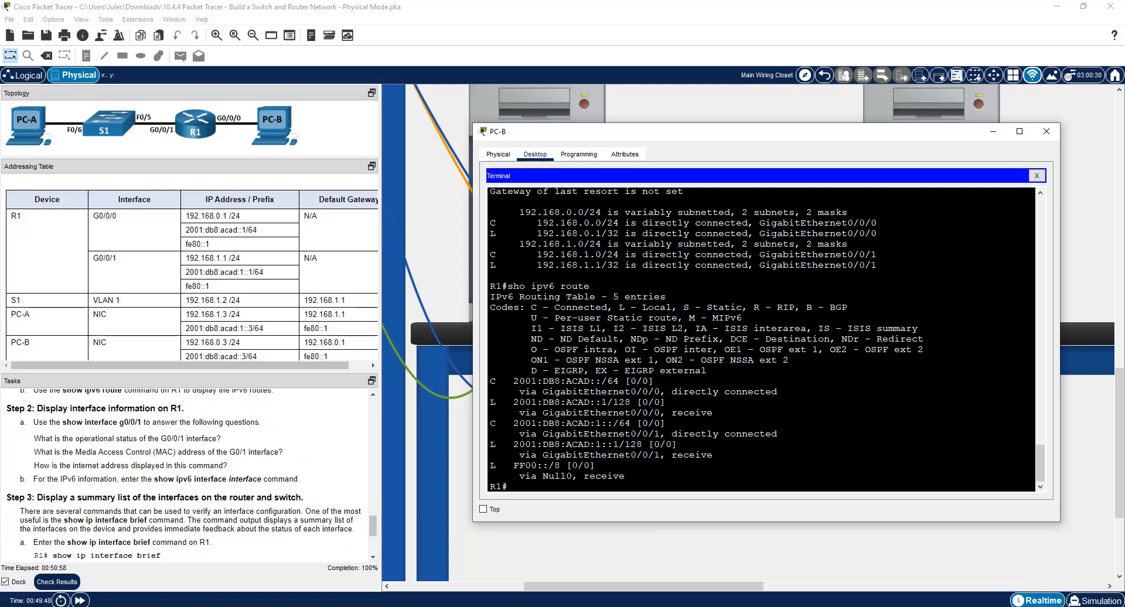
{"action": "type", "text": "sho int"}
{"action": "type", "text": "g0/0/1"}
{"action": "key", "text": "Return"}
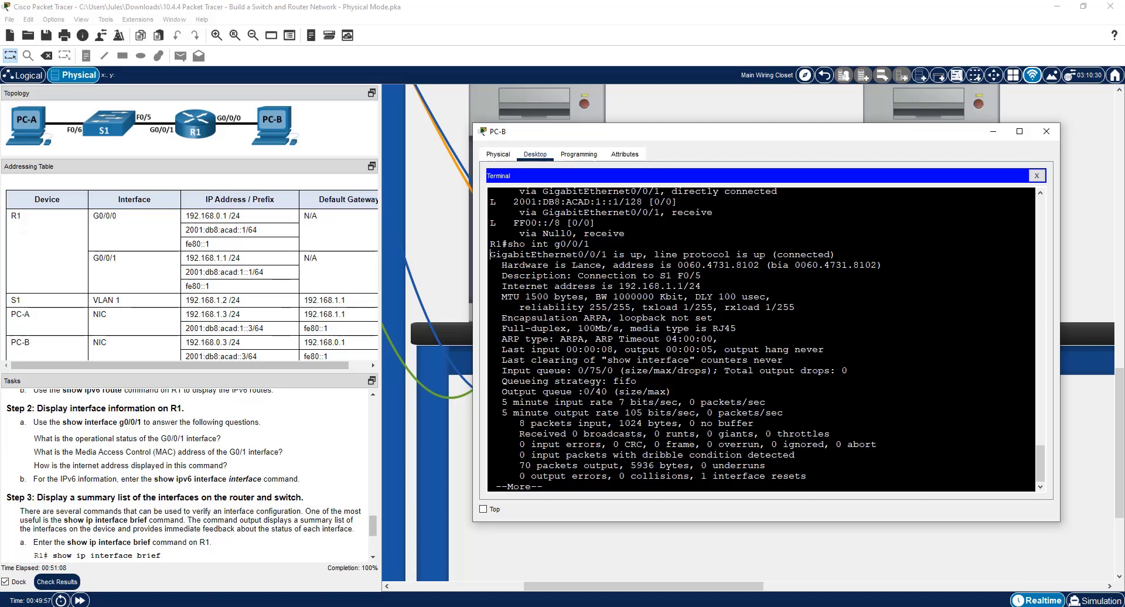
Examine the G0/0/1 output for its operational status, MAC address and internet address.
{"action": "left_click_drag", "start_coordinate": [489, 255], "coordinate": [837, 255]}
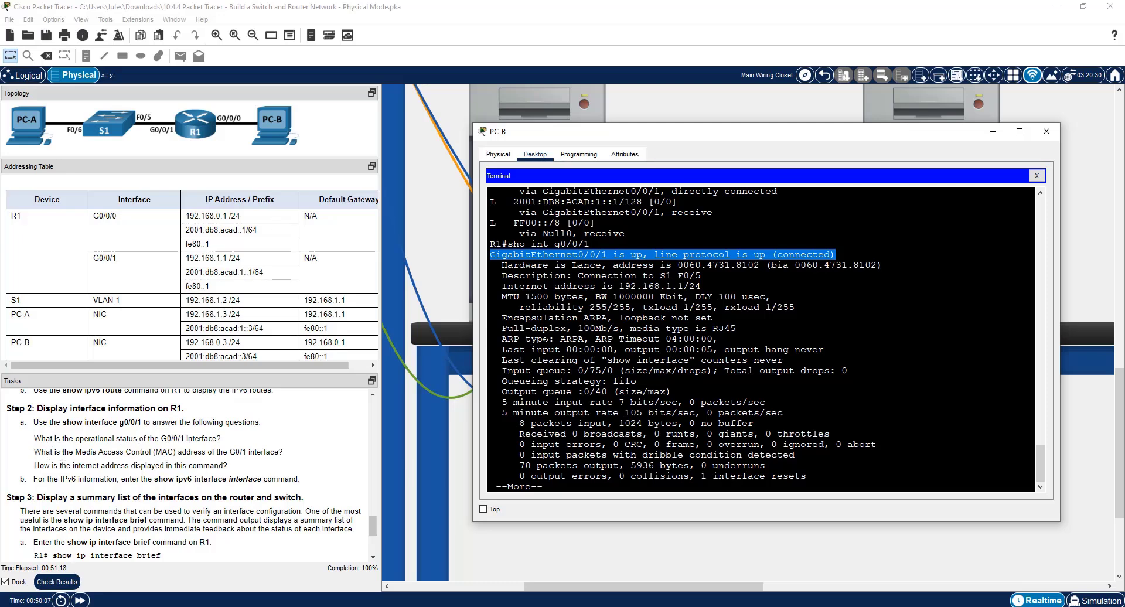
{"action": "left_click_drag", "start_coordinate": [678, 264], "coordinate": [760, 265]}
{"action": "left_click_drag", "start_coordinate": [613, 265], "coordinate": [882, 265]}
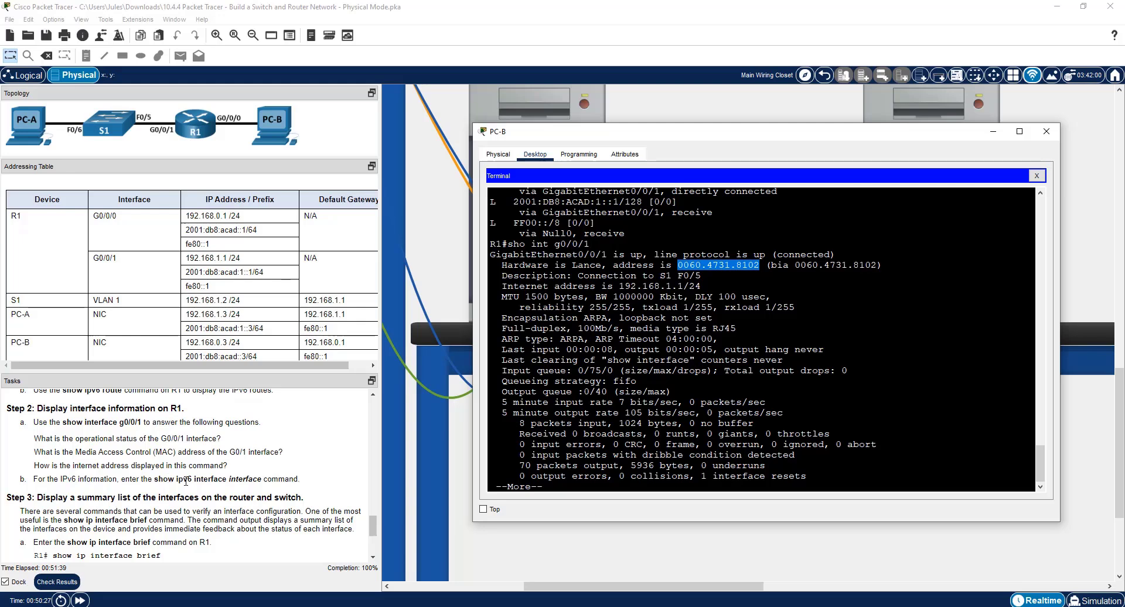
{"action": "left_click", "coordinate": [661, 370]}
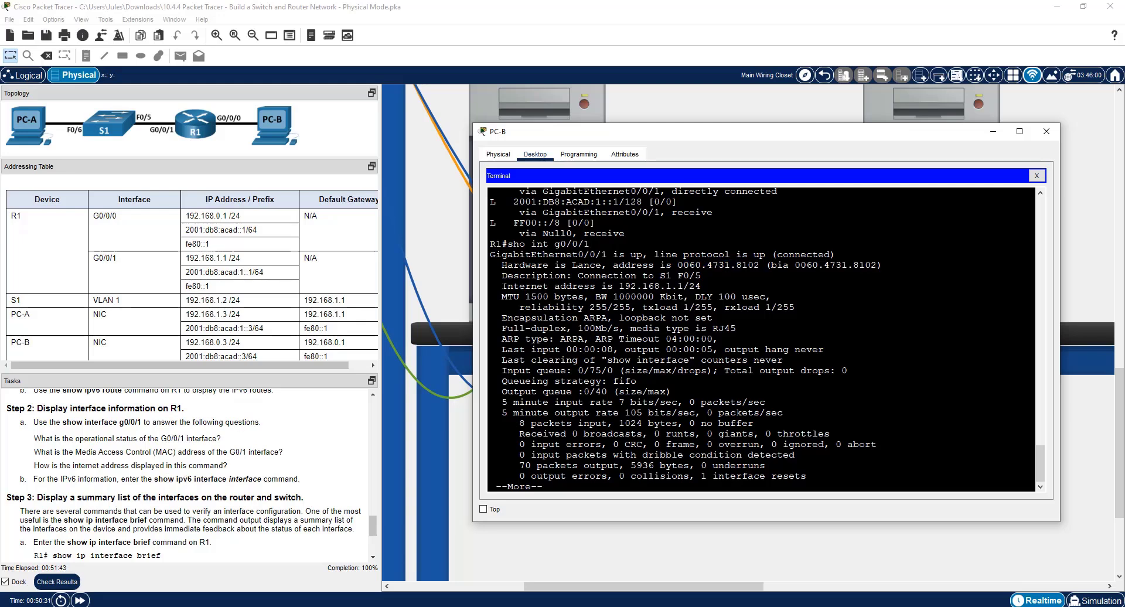
{"action": "left_click_drag", "start_coordinate": [503, 287], "coordinate": [702, 285]}
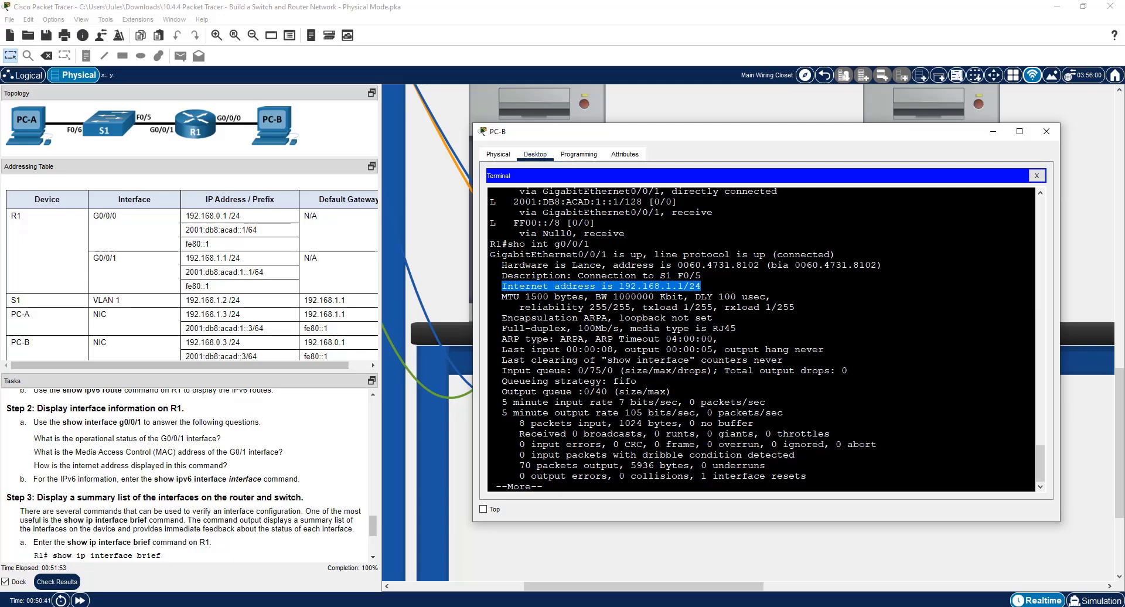
Leave the paged output, display R1's IPv6 interface details with sho ipv6 int g0/0/1, and highlight the global unicast address lines.
{"action": "key", "text": "q"}
{"action": "key", "text": "Up"}
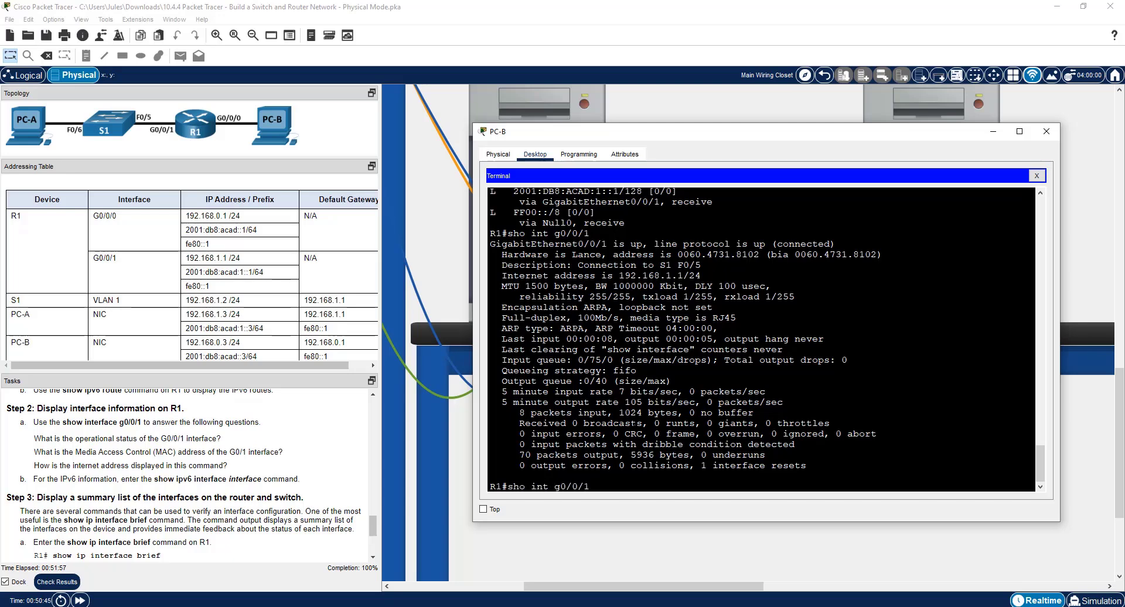
{"action": "type", "text": "i"}
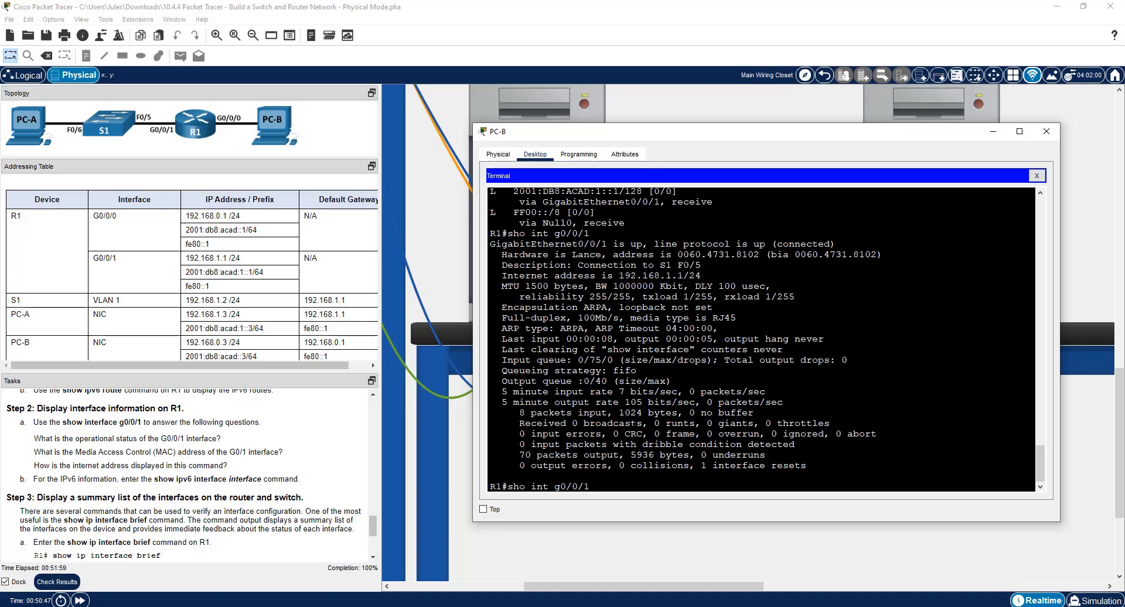
{"action": "type", "text": "pv6"}
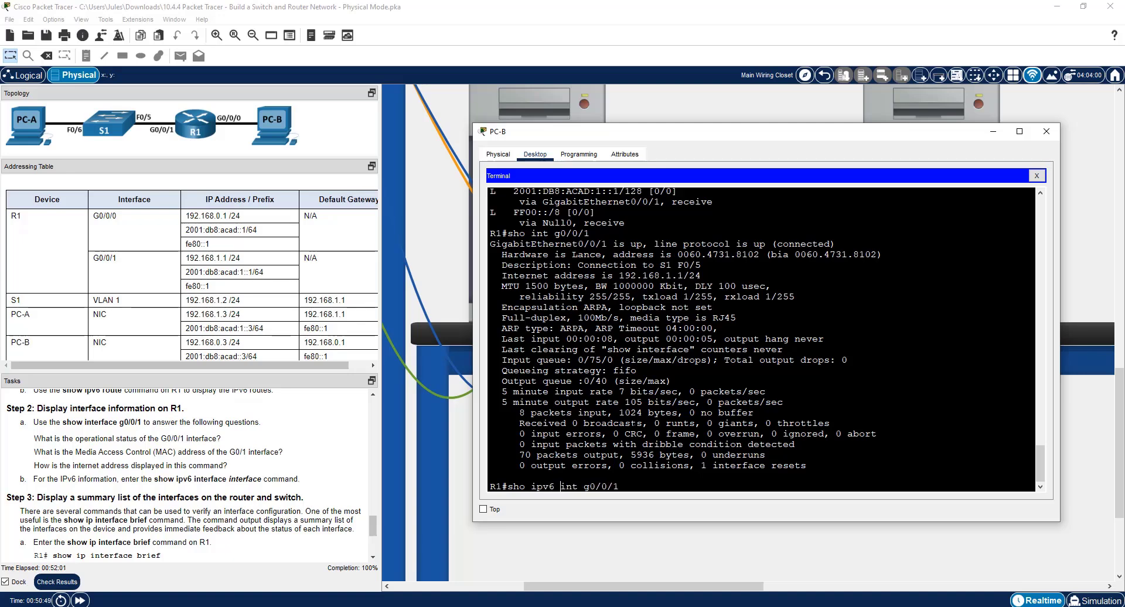
{"action": "key", "text": "Return"}
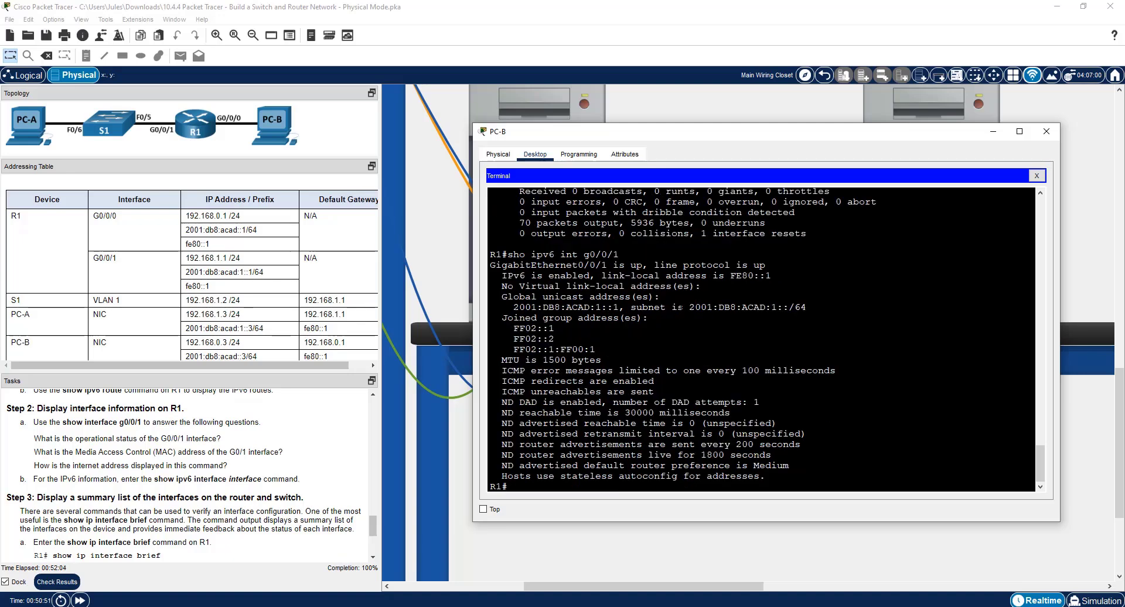
{"action": "left_click_drag", "start_coordinate": [507, 296], "coordinate": [554, 328]}
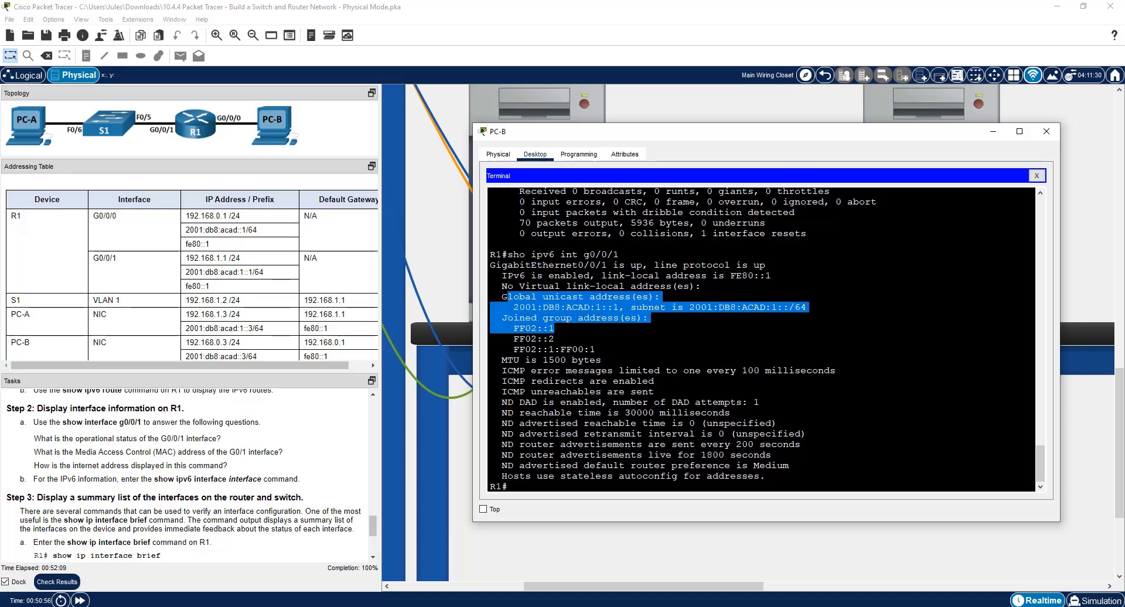
{"action": "left_click", "coordinate": [557, 329]}
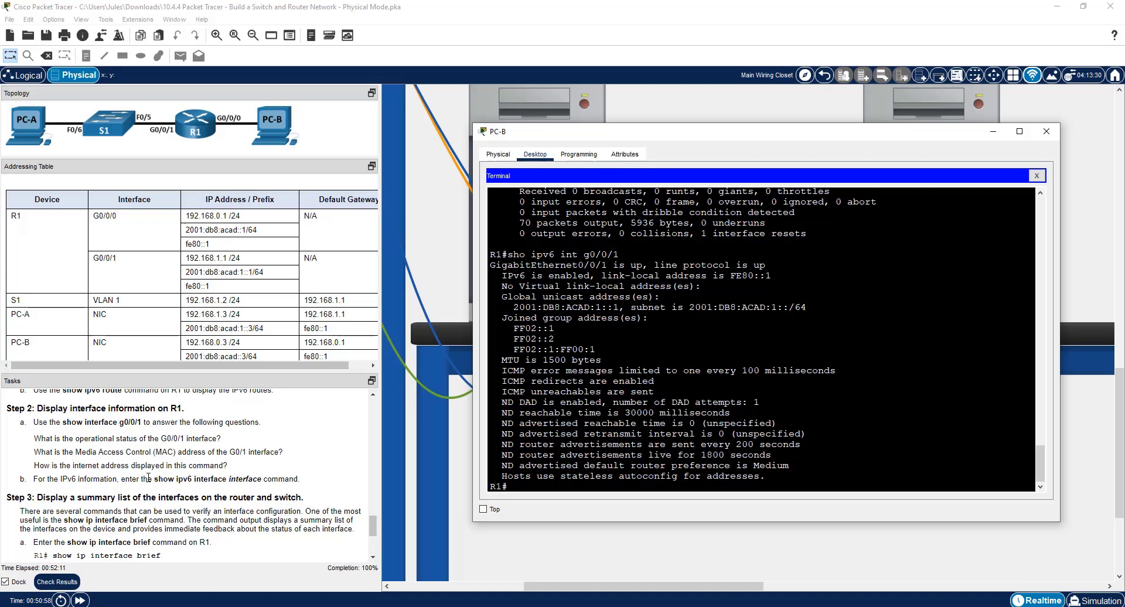
Display R1's IPv4 and IPv6 interface summaries with sh ip int br and sh ipv6 int br, following the Step 3 instructions.
{"action": "scroll", "coordinate": [148, 478], "scroll_direction": "down", "scroll_amount": 3}
{"action": "type", "text": "sh ip in"}
{"action": "scroll", "coordinate": [148, 478], "scroll_direction": "up", "scroll_amount": 1}
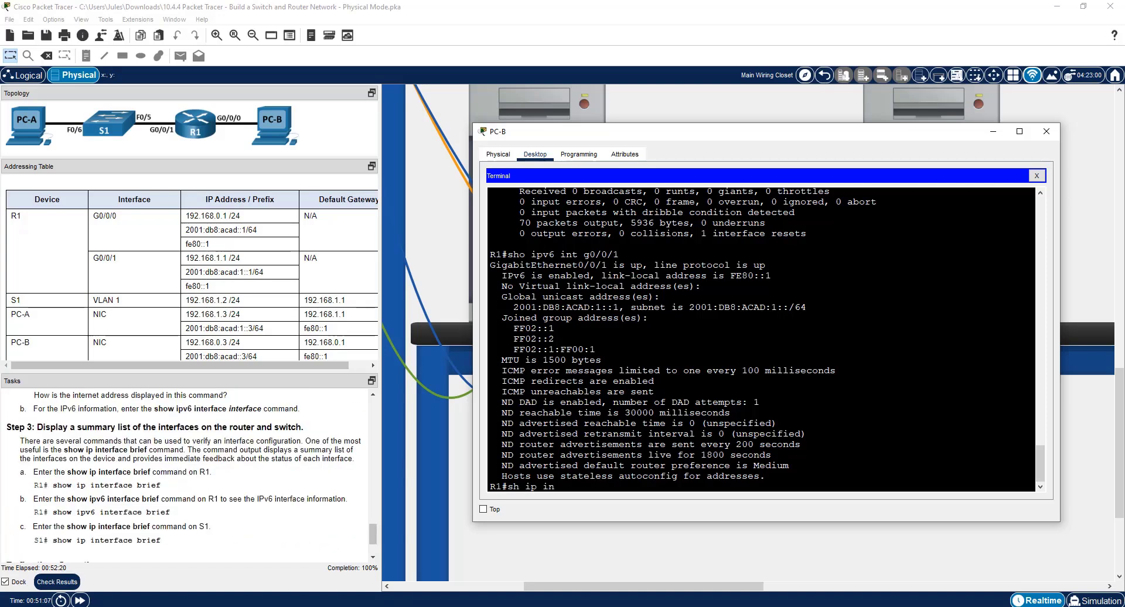
{"action": "type", "text": "t br"}
{"action": "key", "text": "Return"}
{"action": "type", "text": "sh ip int br"}
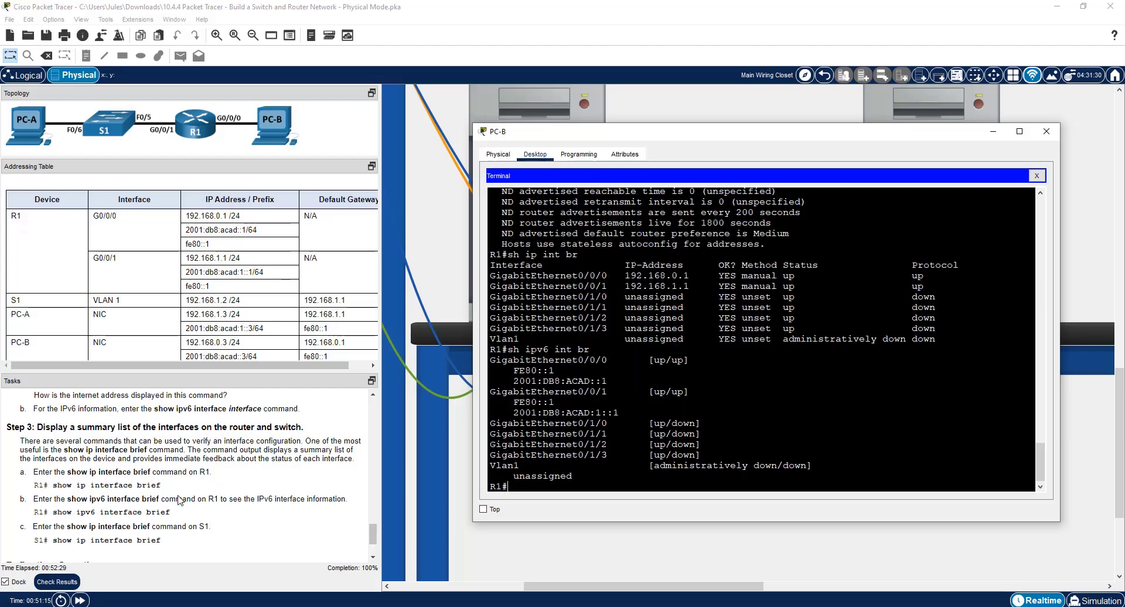
{"action": "scroll", "coordinate": [182, 519], "scroll_direction": "down", "scroll_amount": 1}
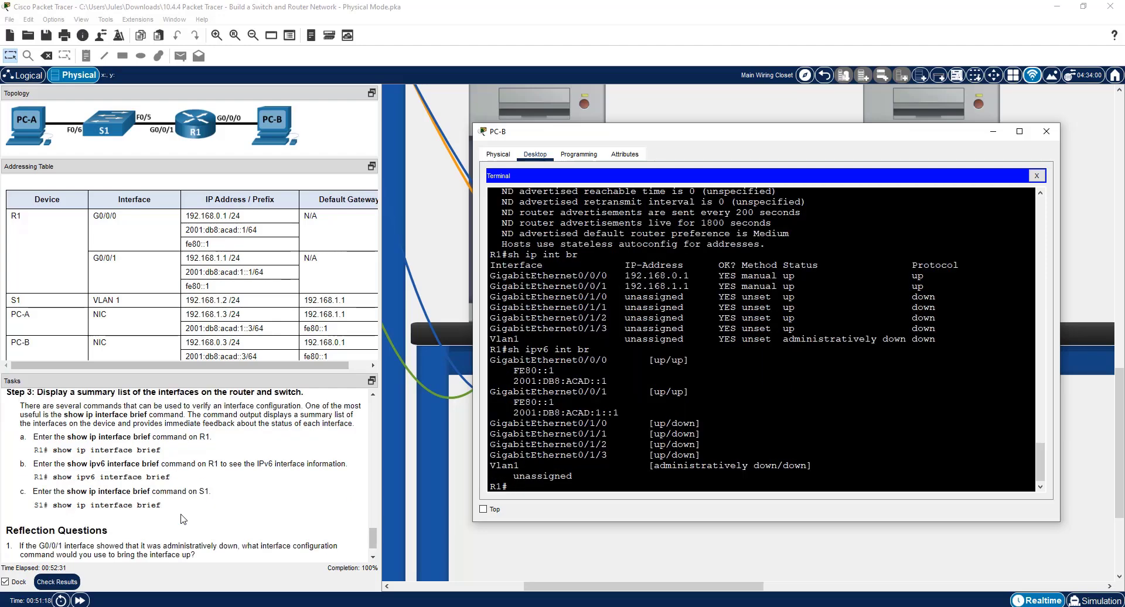
Close PC-B's window, open PC-A's console terminal to S1, display its interface summary with sh ip int br, and find the reflection questions.
{"action": "left_click", "coordinate": [1046, 131]}
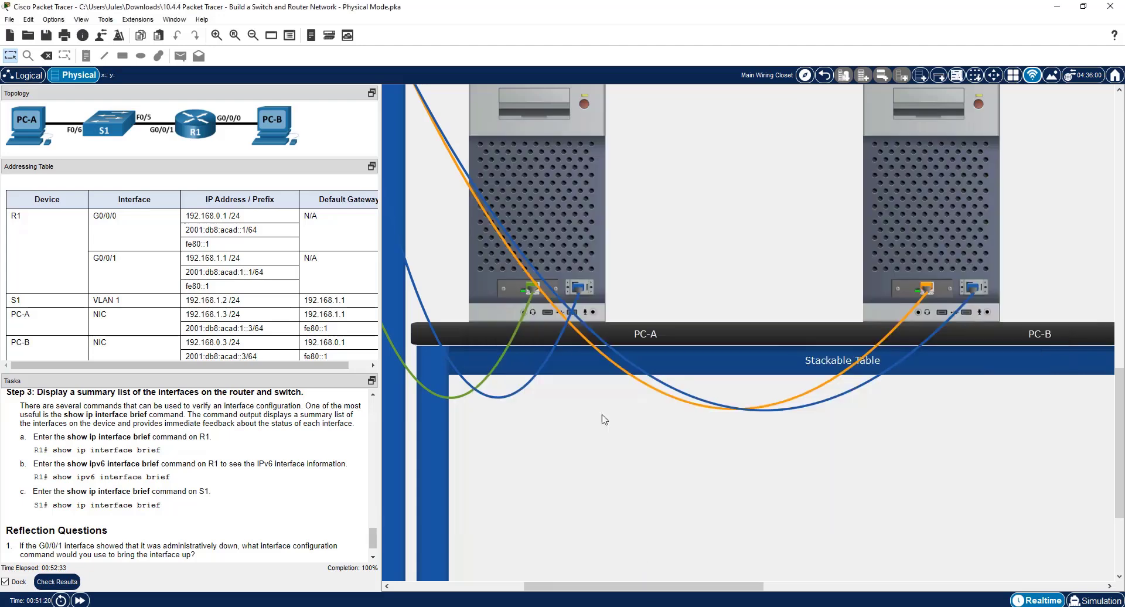
{"action": "left_click", "coordinate": [531, 220]}
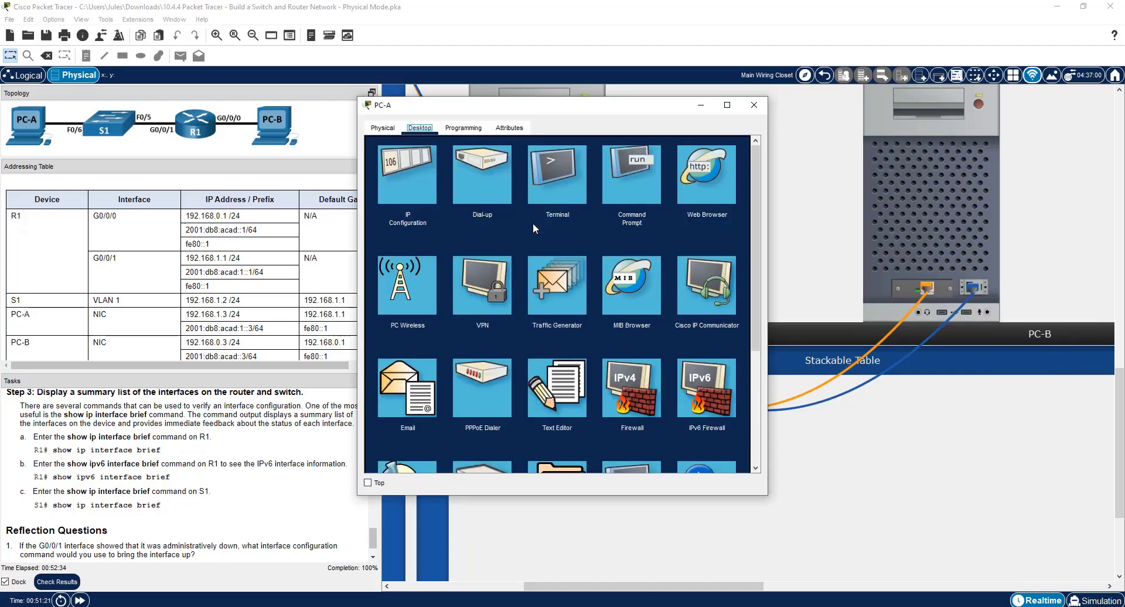
{"action": "left_click", "coordinate": [558, 184]}
{"action": "left_click", "coordinate": [722, 259]}
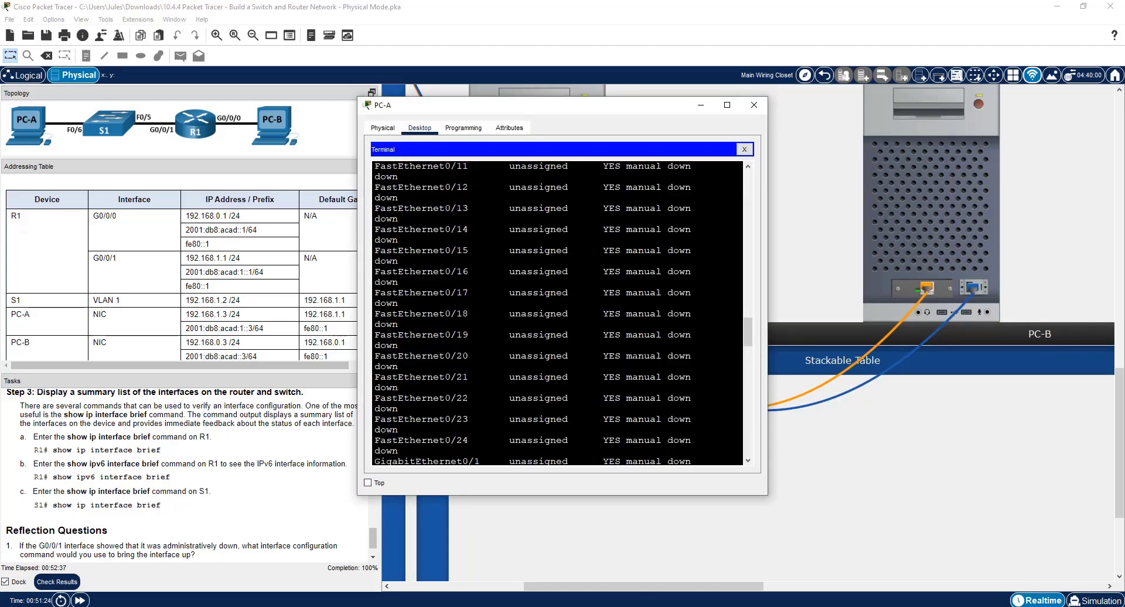
{"action": "key", "text": "Return"}
{"action": "type", "text": "s"}
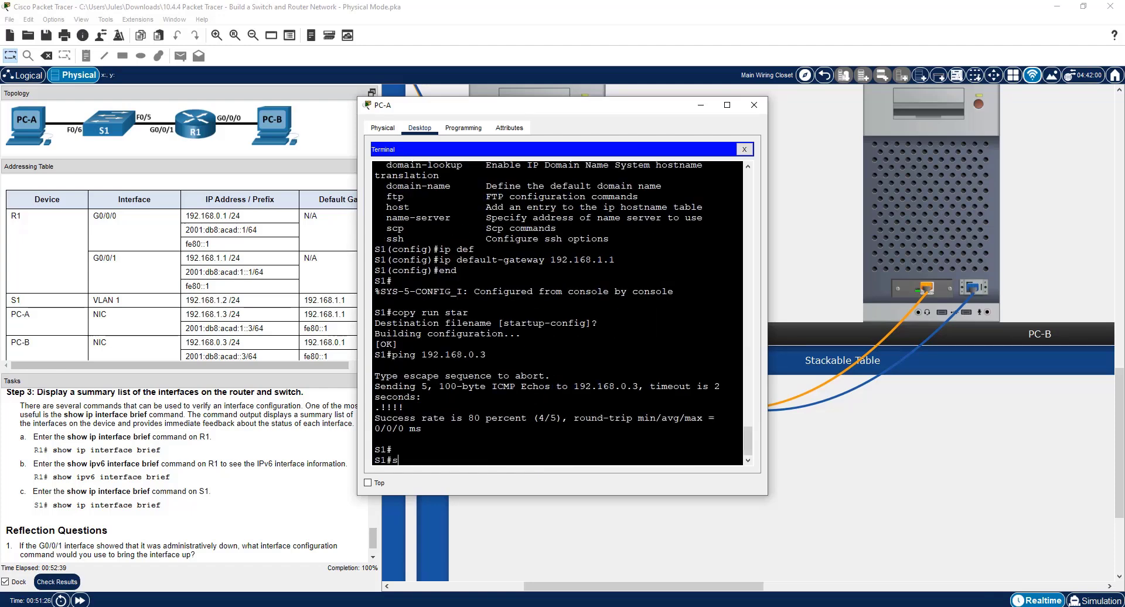
{"action": "type", "text": "h ip int br"}
{"action": "key", "text": "Return"}
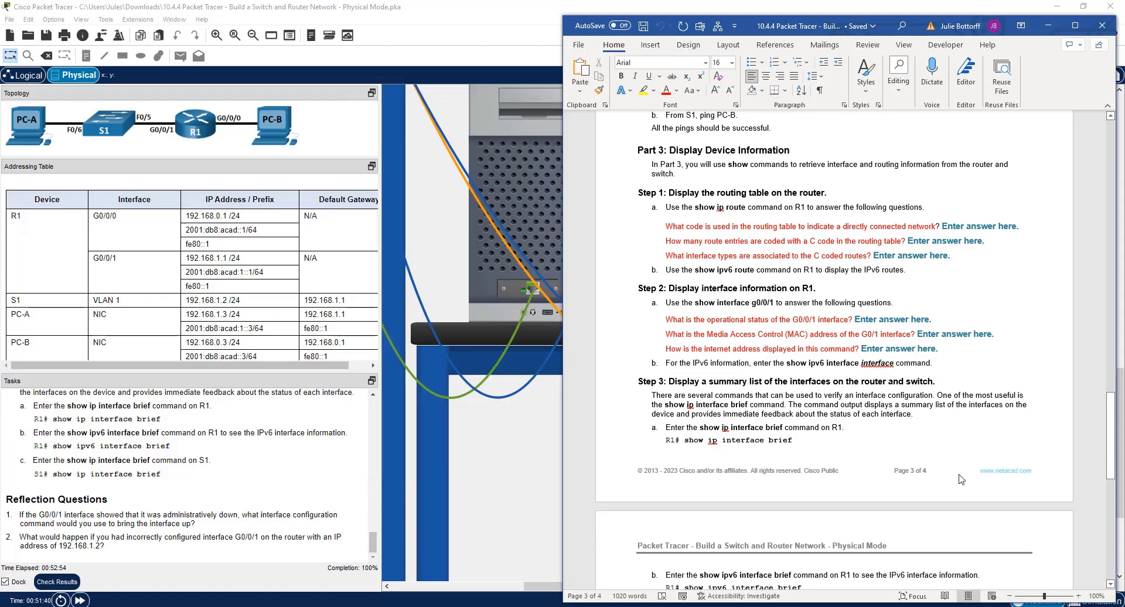
{"action": "scroll", "coordinate": [683, 480], "scroll_direction": "down", "scroll_amount": 5}
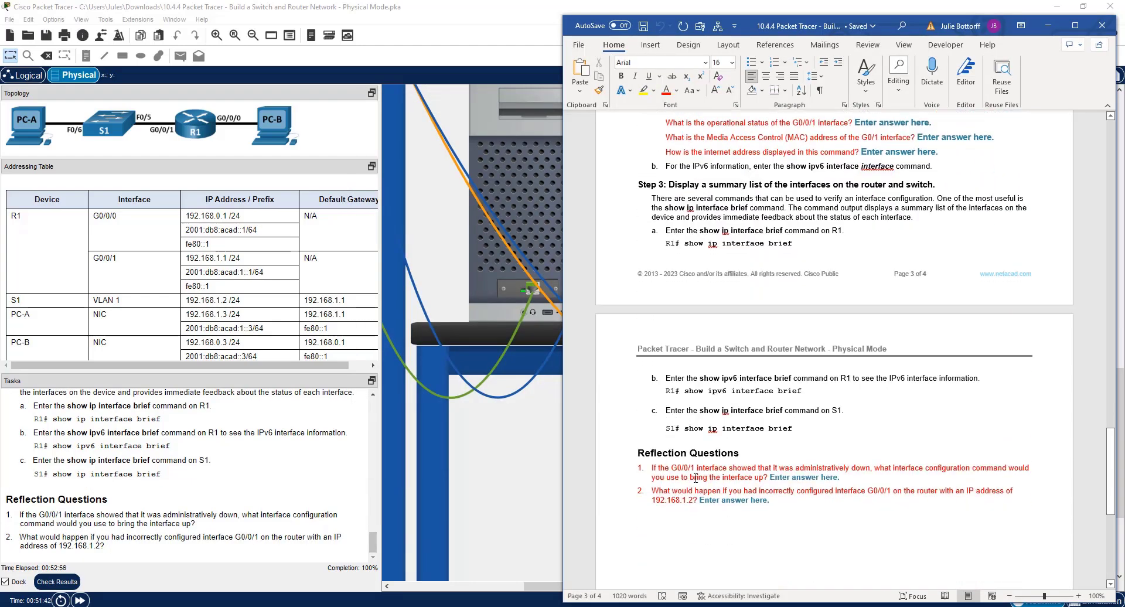